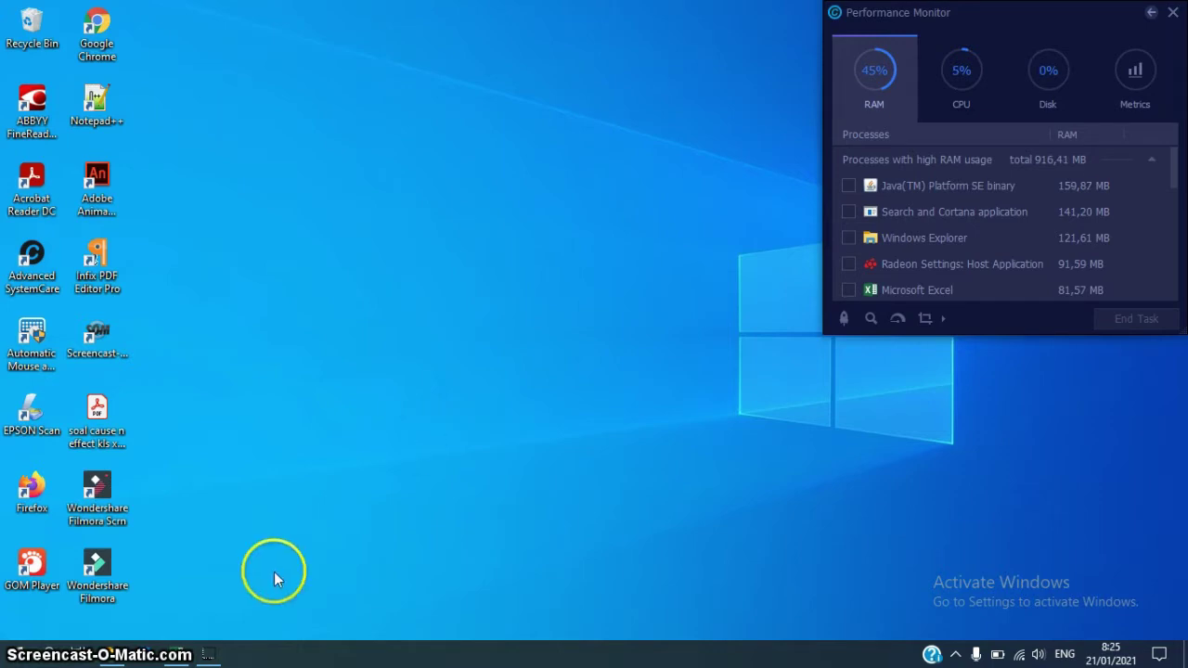
Launch Chrome and load the bit.ly/linkdevtrk short link to reach the TRK login page
{"action": "double_click", "coordinate": [94, 31]}
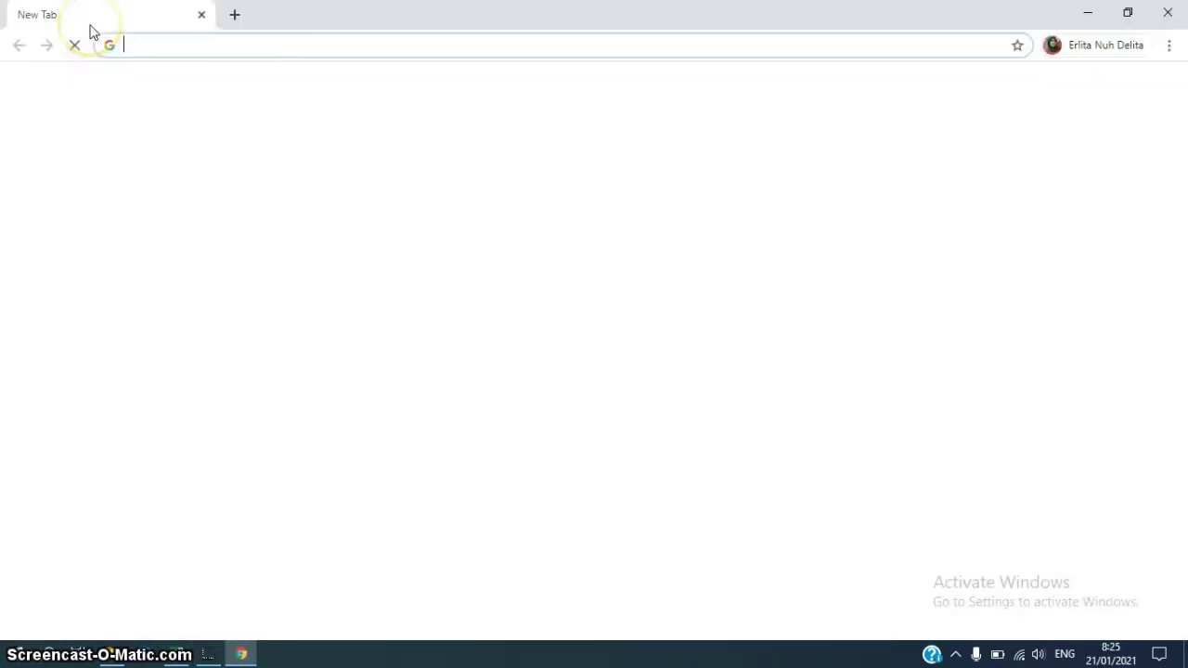
{"action": "left_click", "coordinate": [280, 43]}
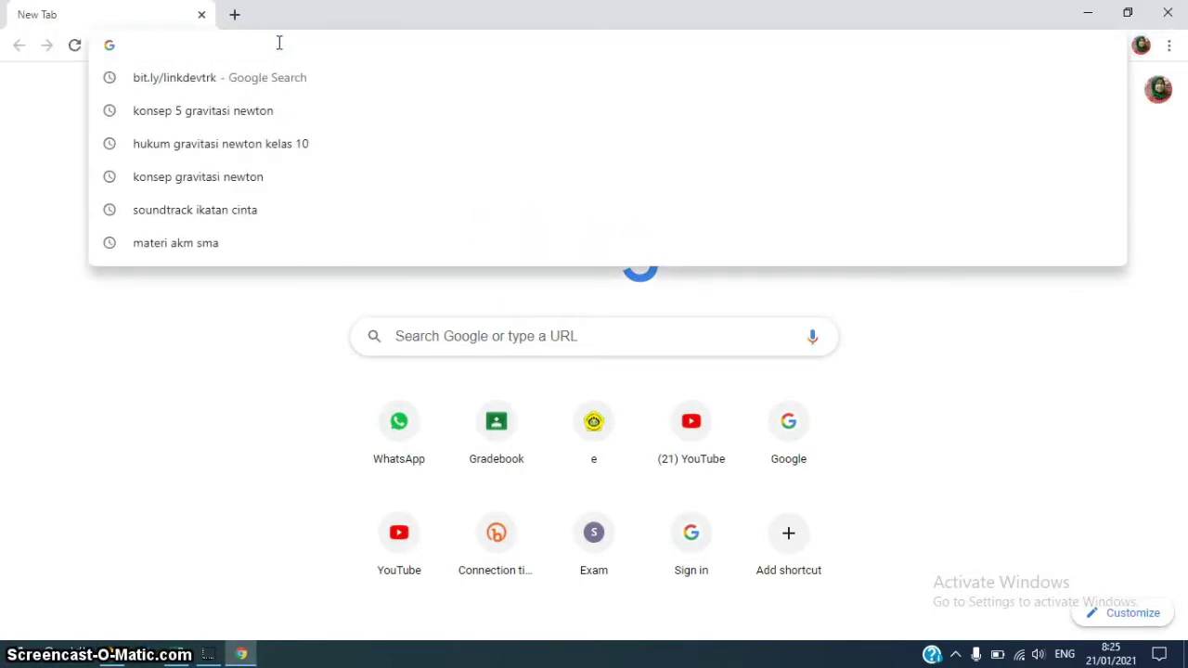
{"action": "type", "text": "BIT"}
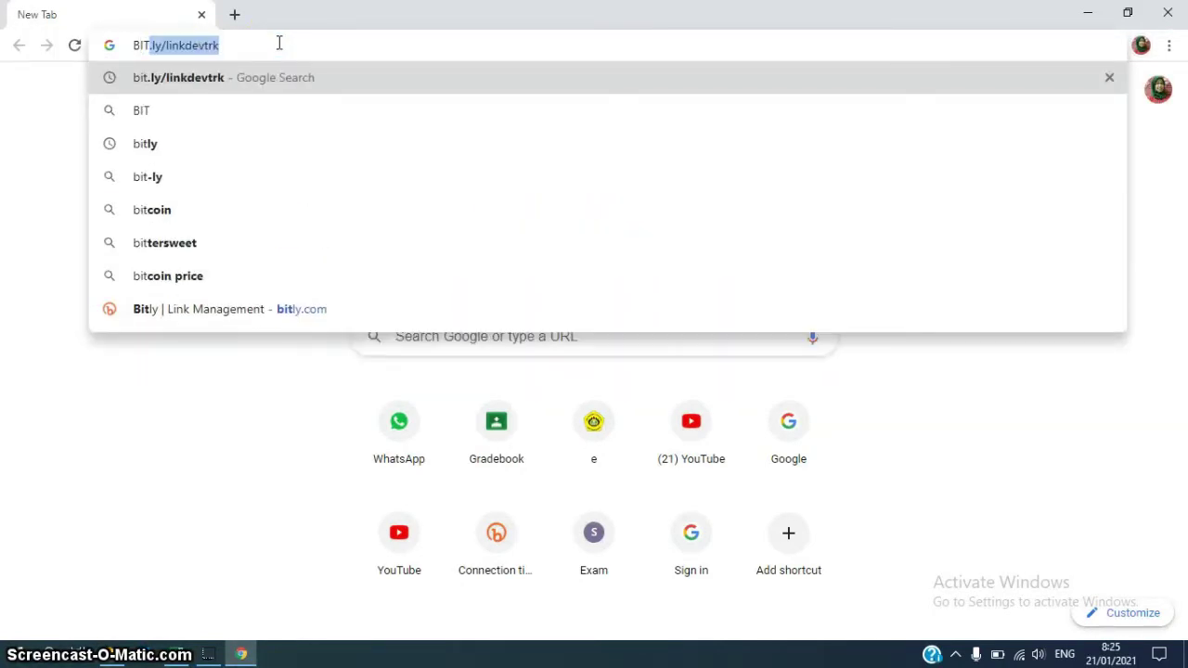
{"action": "type", "text": "."}
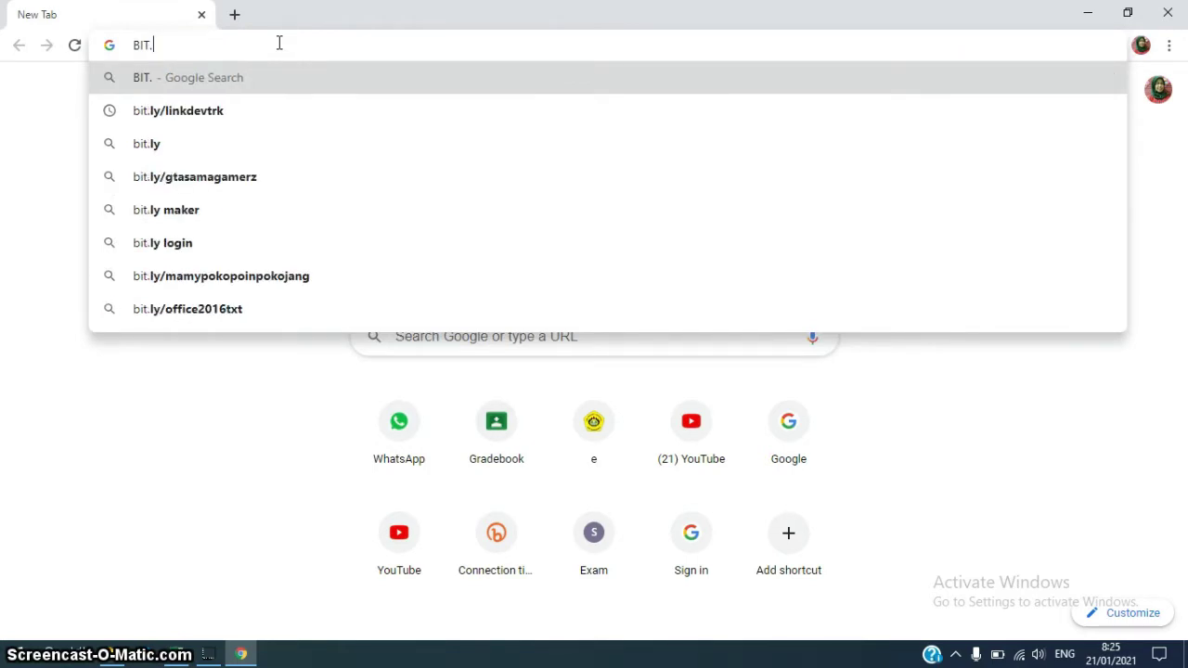
{"action": "type", "text": "LY"}
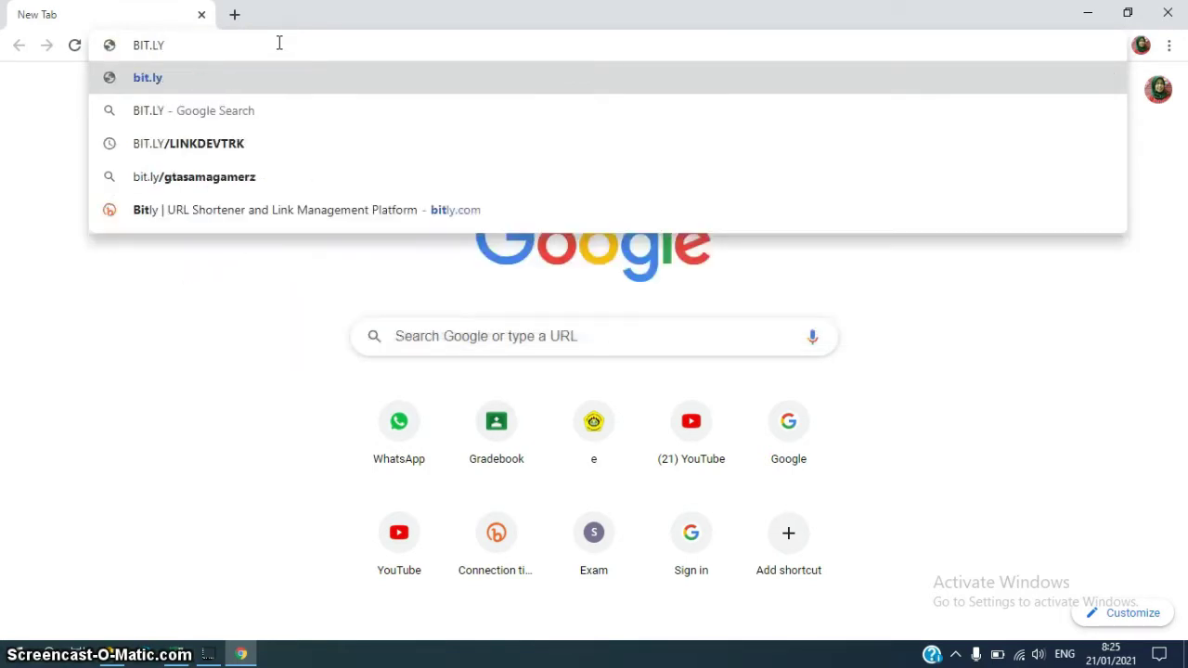
{"action": "type", "text": "/LINK"}
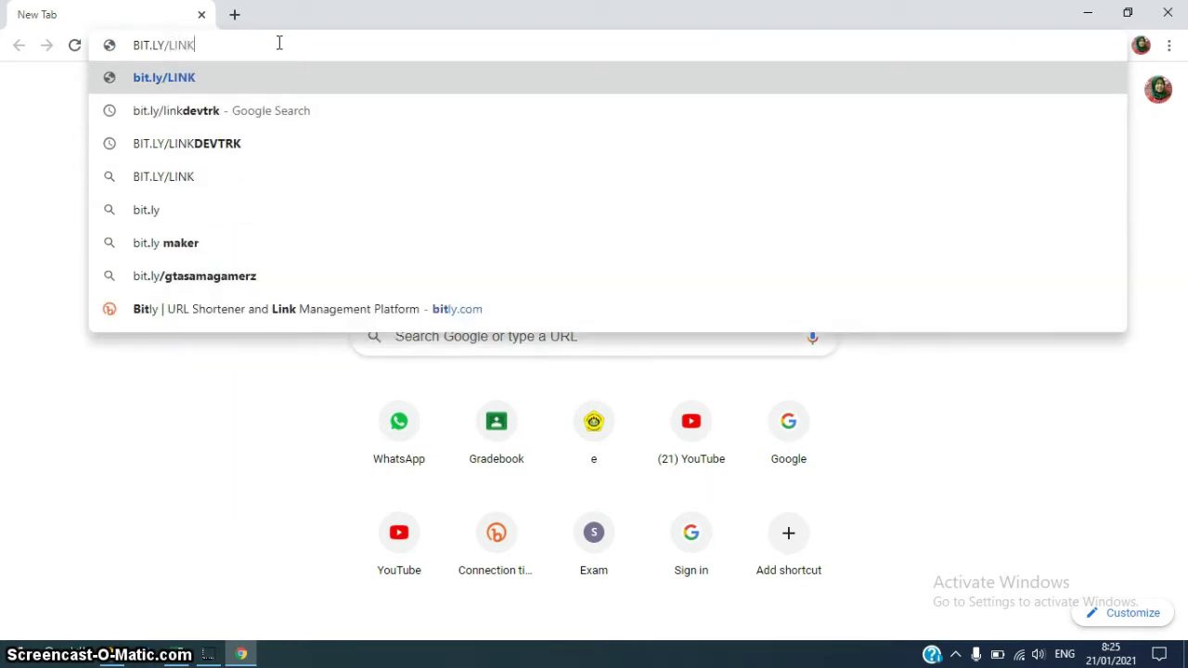
{"action": "type", "text": "DE"}
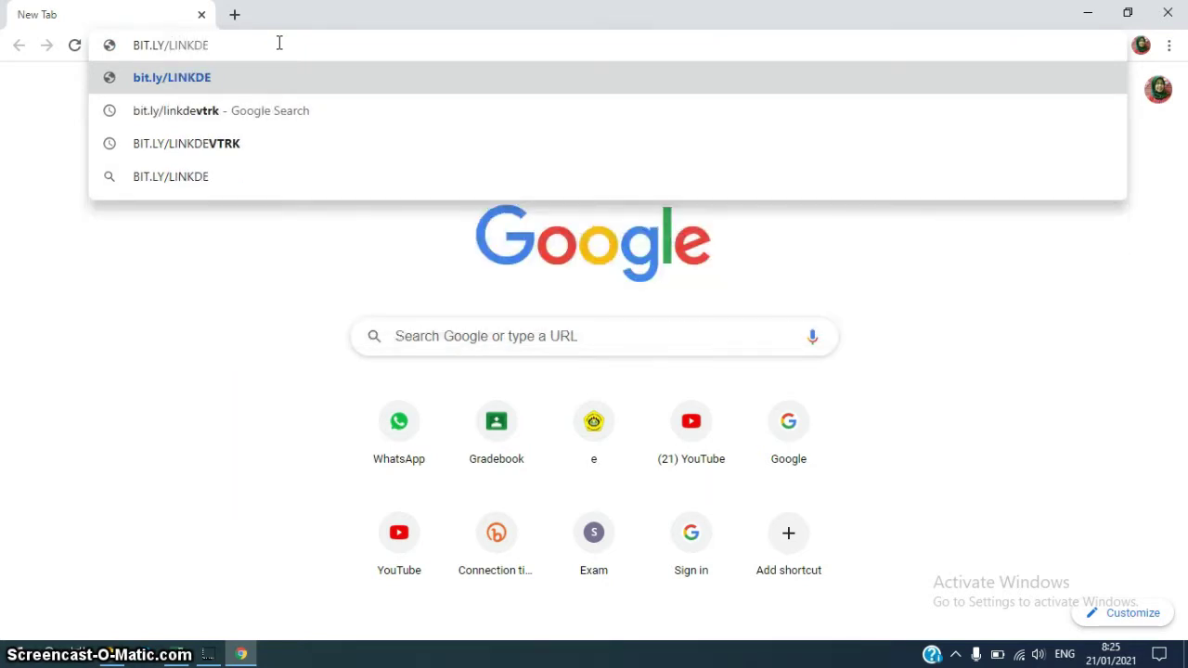
{"action": "type", "text": "VTRK"}
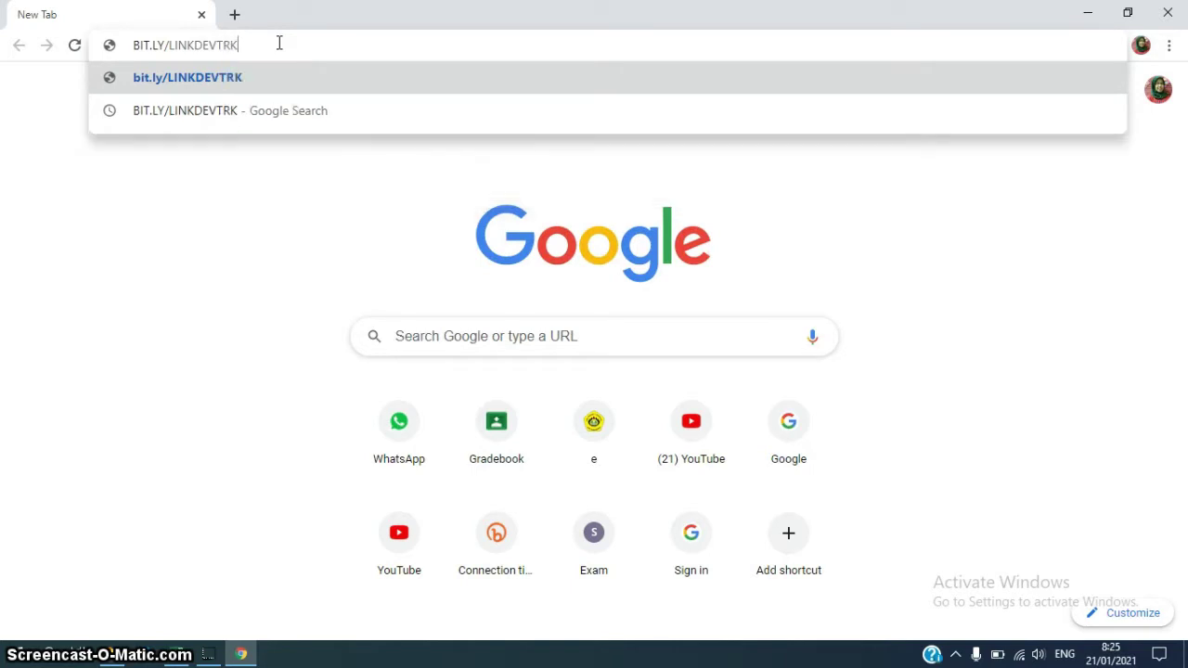
{"action": "key", "text": "Return"}
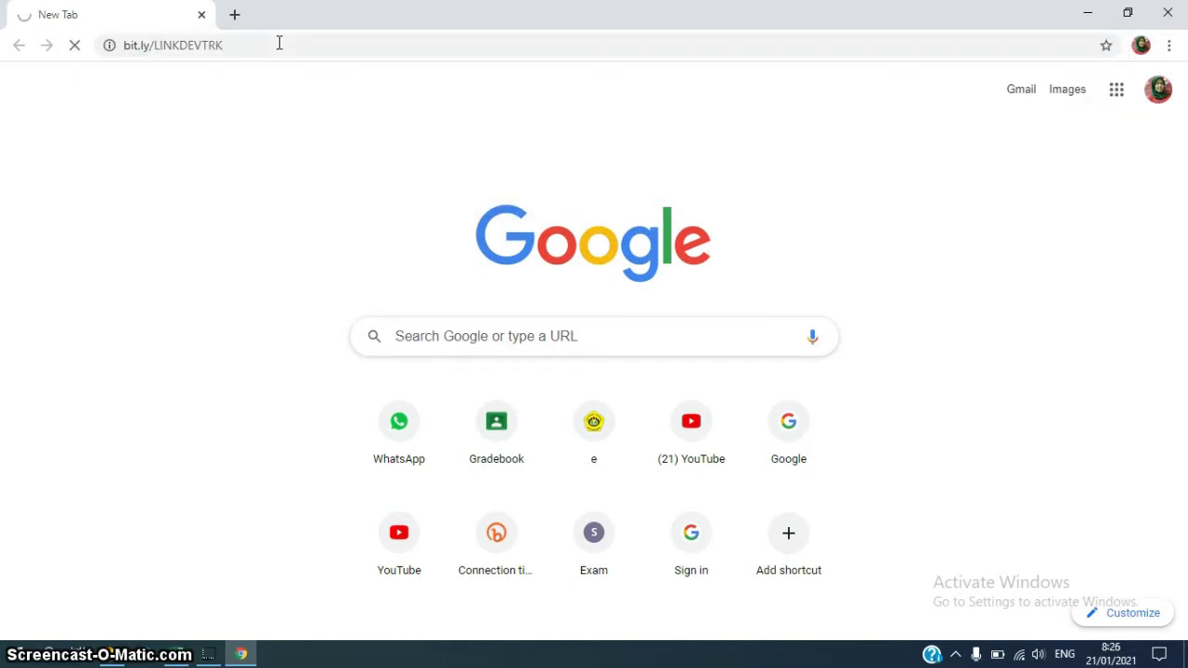
{"action": "left_click", "coordinate": [106, 39]}
{"action": "type", "text": "bi"}
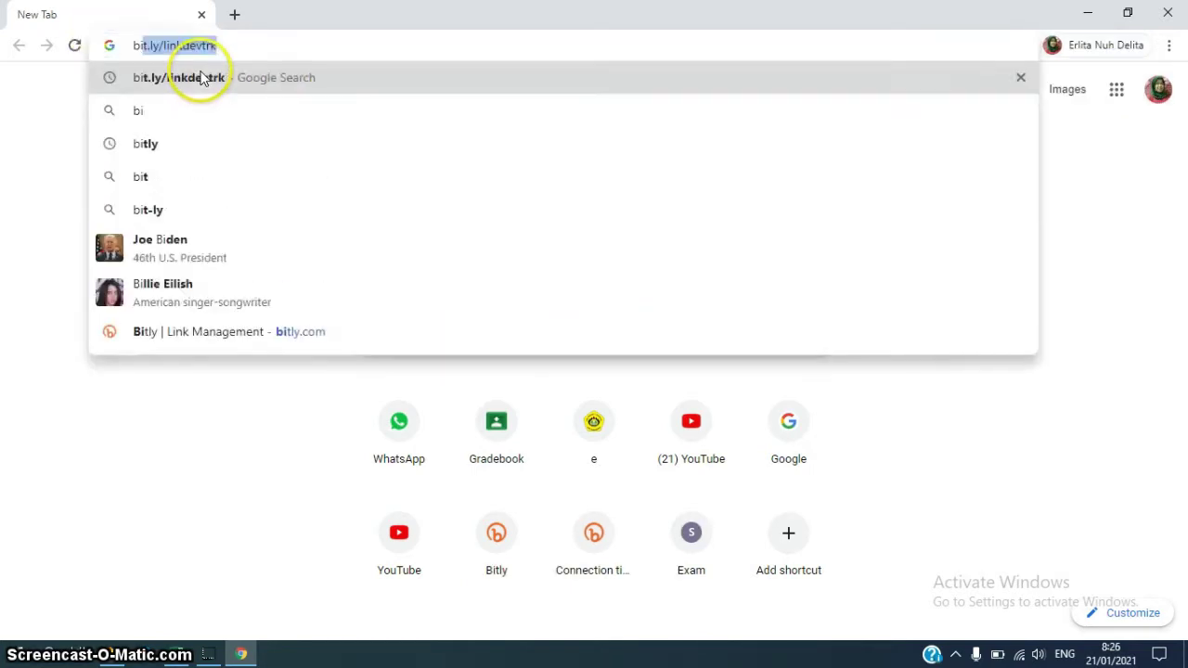
{"action": "type", "text": "t.ly/"}
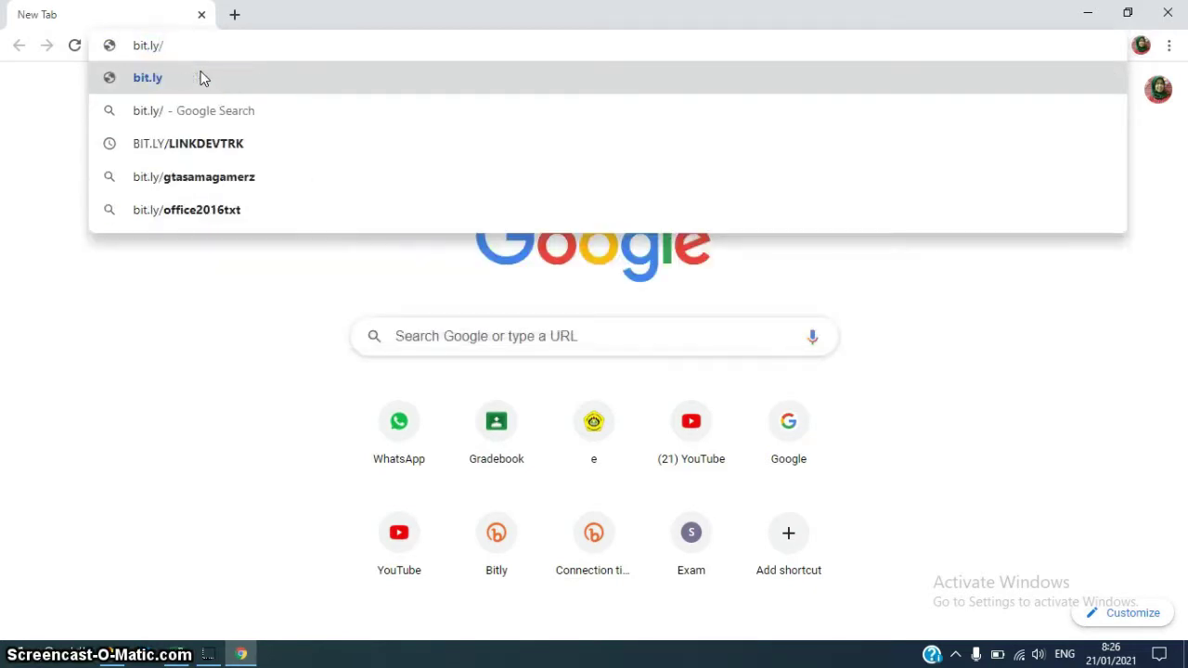
{"action": "type", "text": "link"}
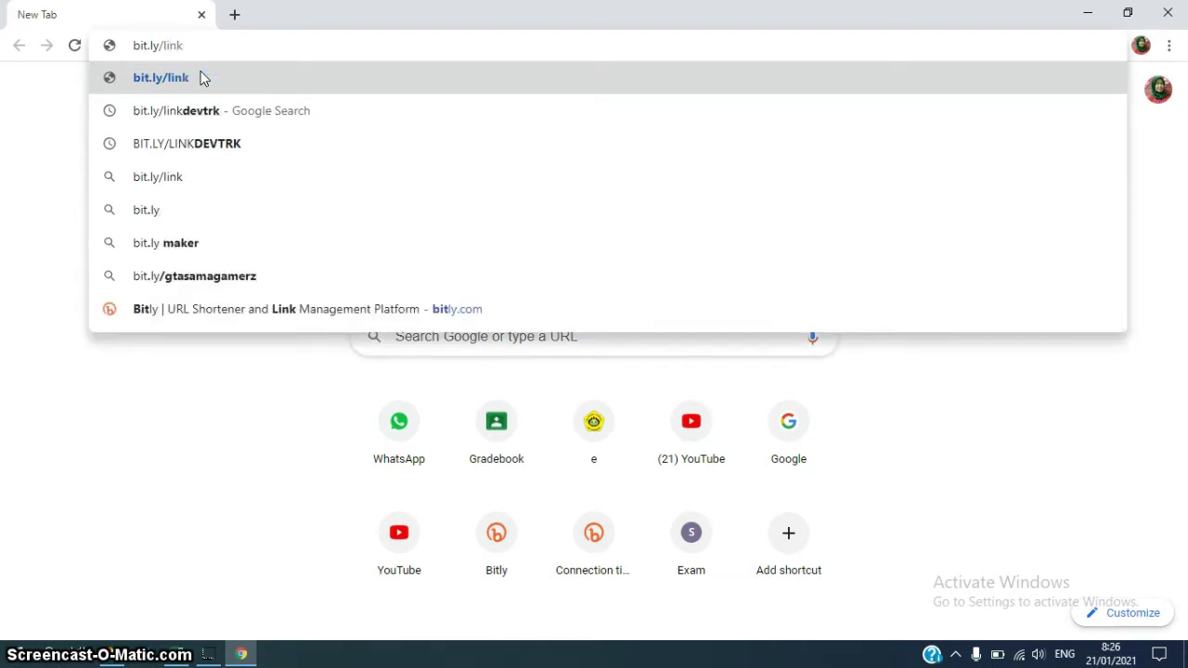
{"action": "type", "text": "devtrk"}
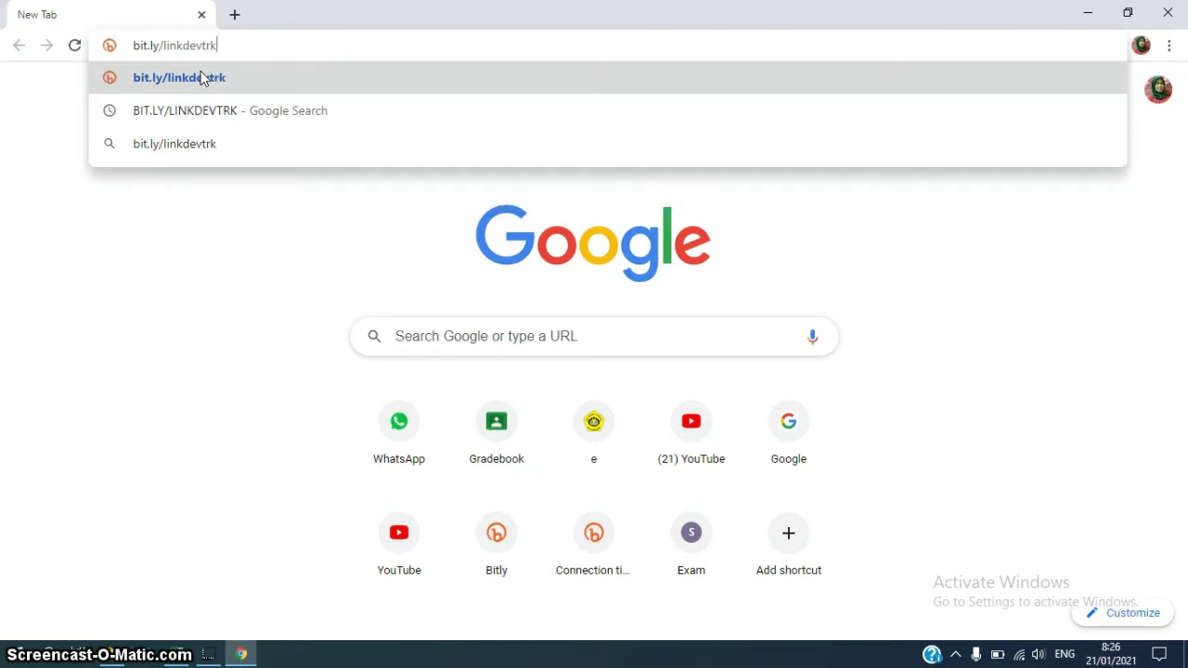
{"action": "key", "text": "Return"}
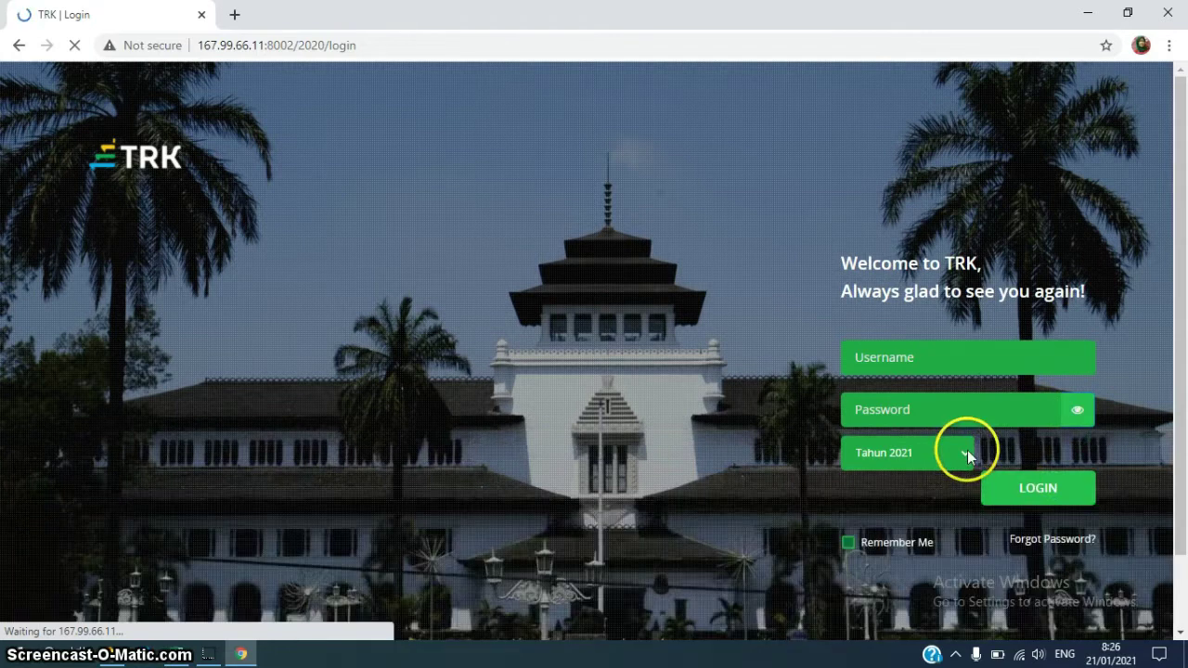
Select 2020 as the login year and enter the employee's username
{"action": "left_click", "coordinate": [966, 451]}
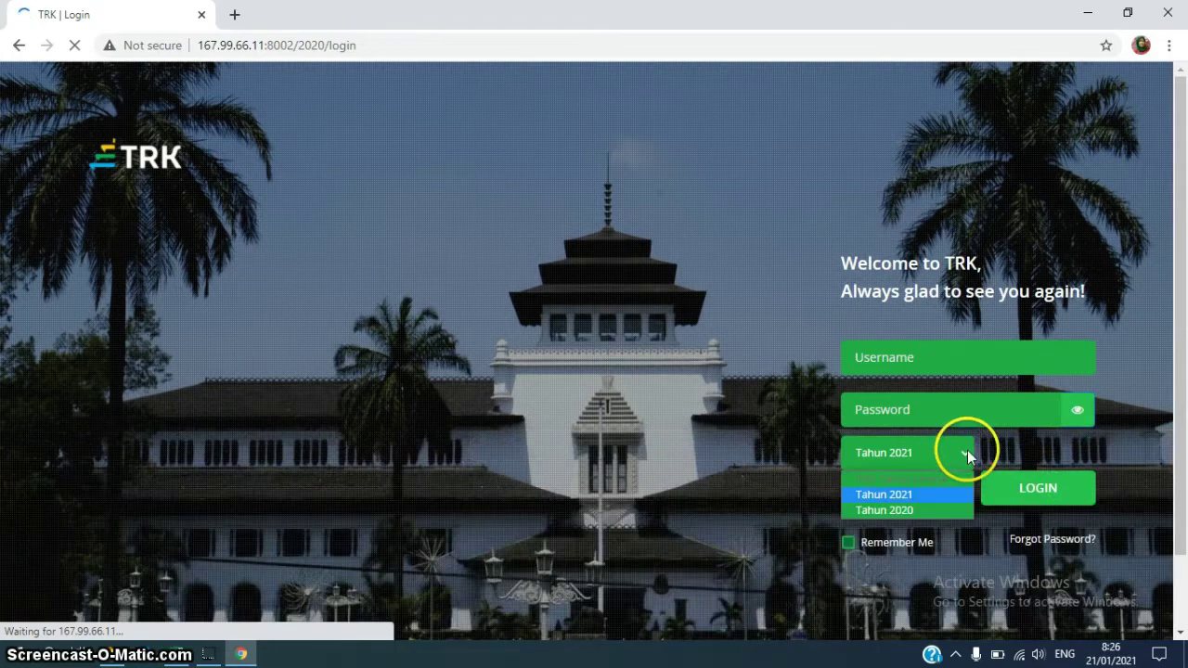
{"action": "left_click", "coordinate": [886, 511]}
{"action": "left_click", "coordinate": [888, 357]}
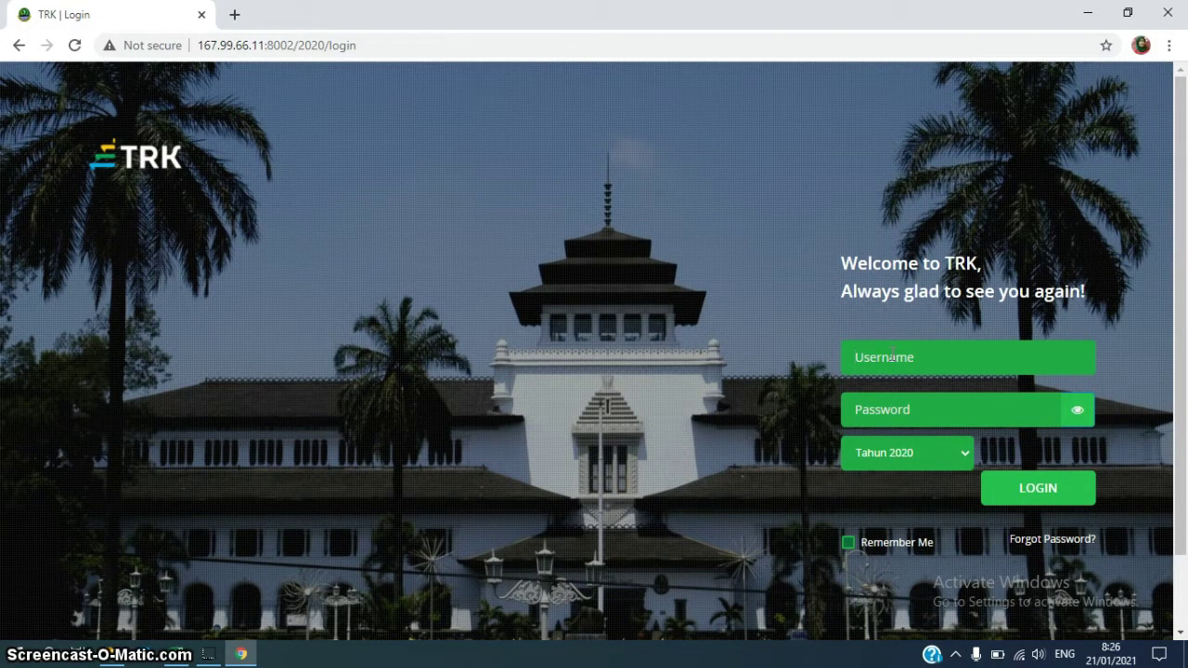
{"action": "type", "text": "196"}
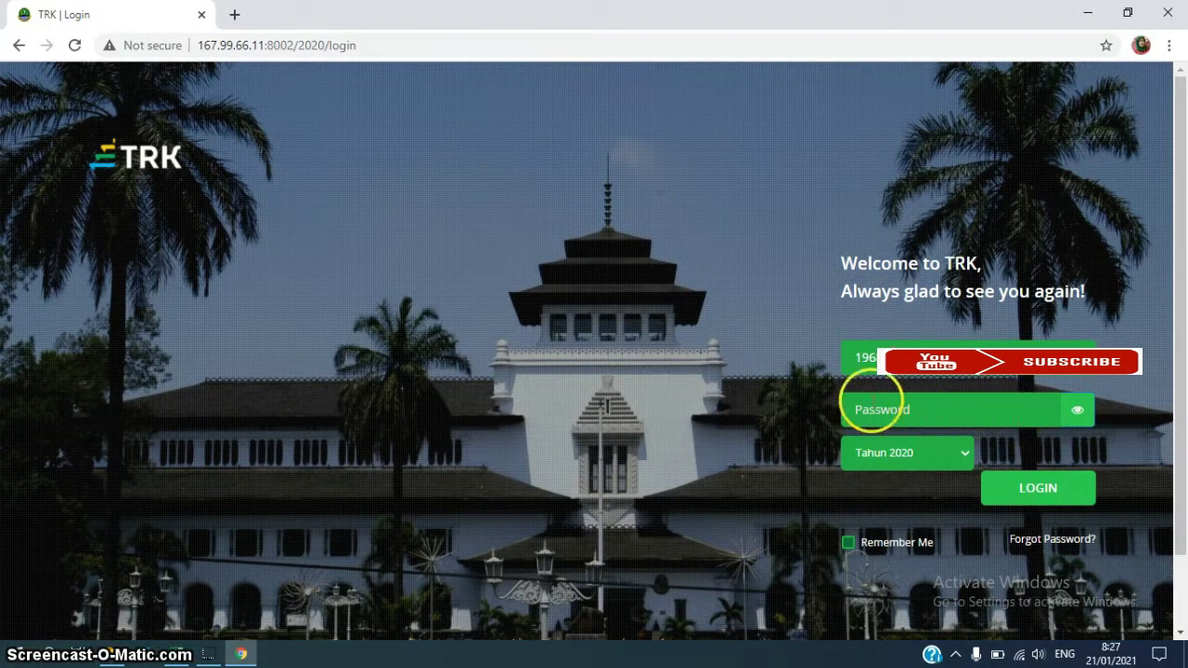
Enter the account password, correcting a typo, and reveal it to verify
{"action": "left_click", "coordinate": [872, 409]}
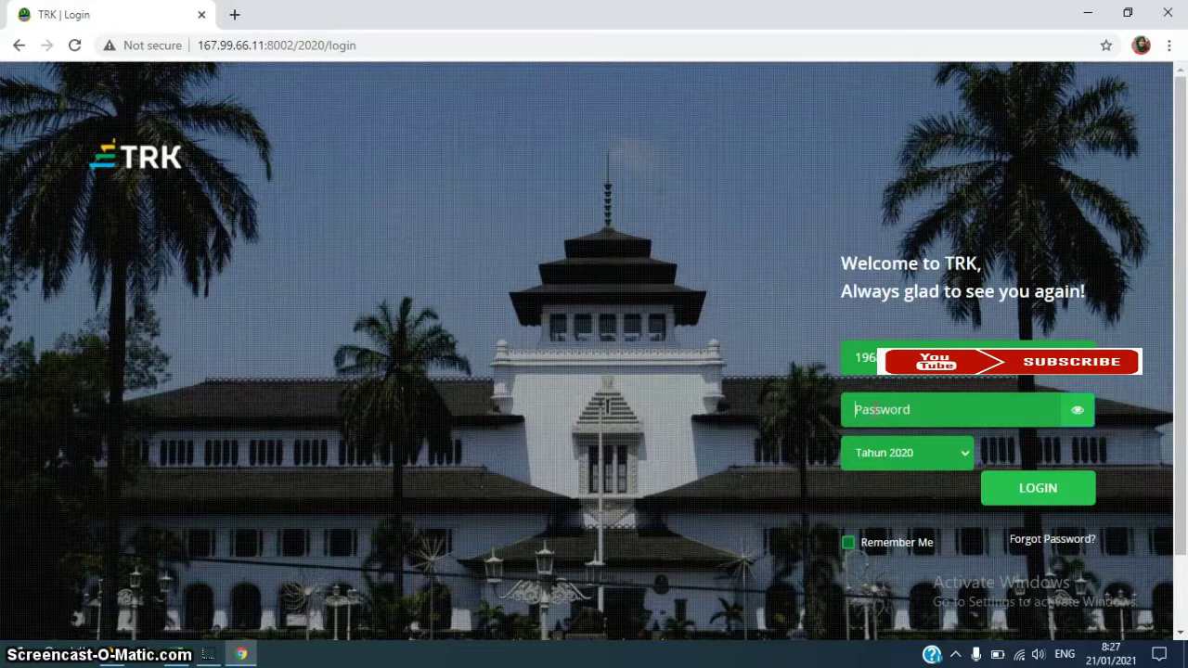
{"action": "left_click", "coordinate": [1009, 406]}
{"action": "type", "text": "1234"}
{"action": "key", "text": "BackSpace"}
{"action": "type", "text": "12345678901234567"}
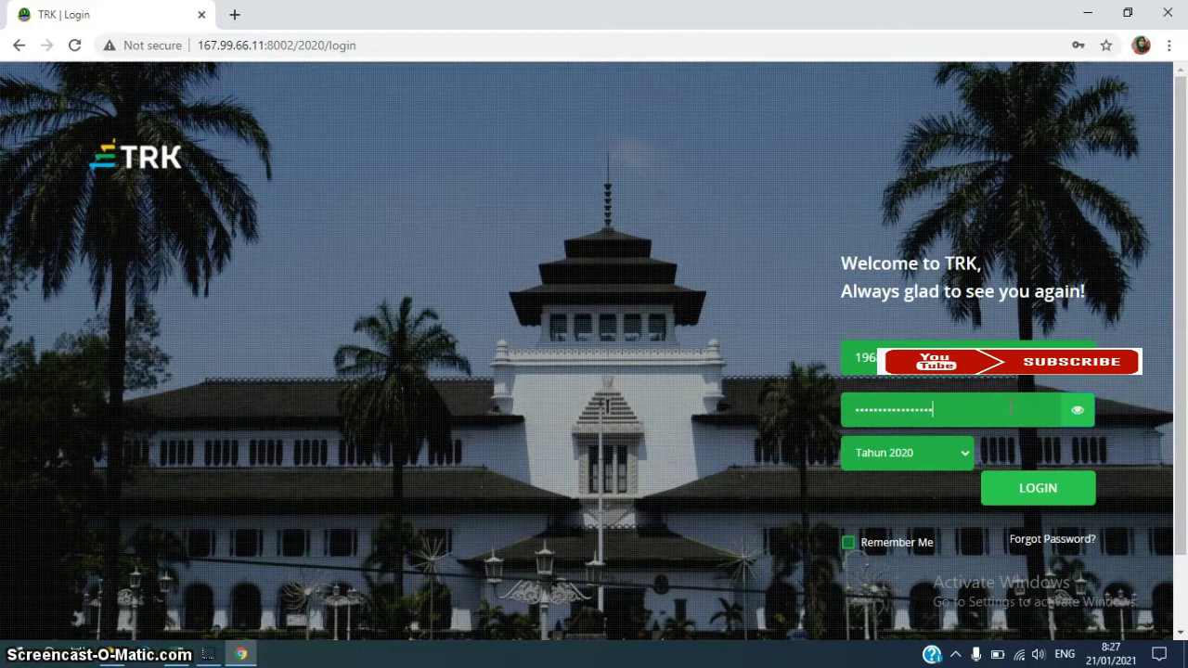
{"action": "left_click", "coordinate": [1078, 412]}
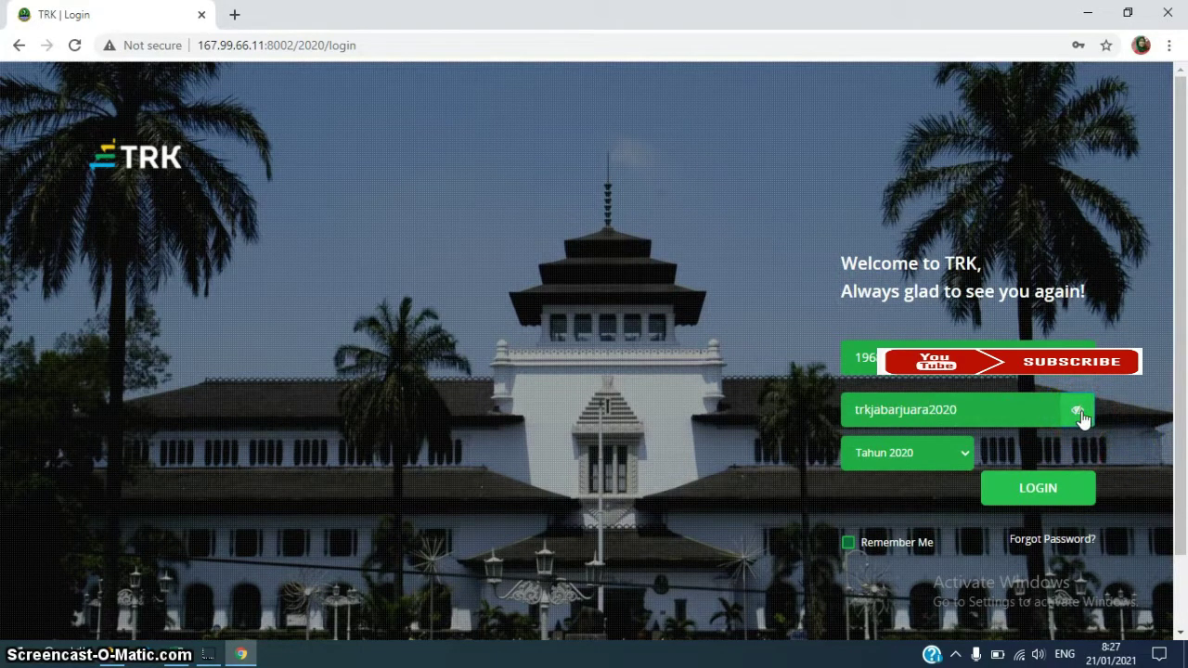
Log in, decline saving the password, and open row 1's edit form under IKI & Target Kinerja
{"action": "left_click", "coordinate": [1036, 492]}
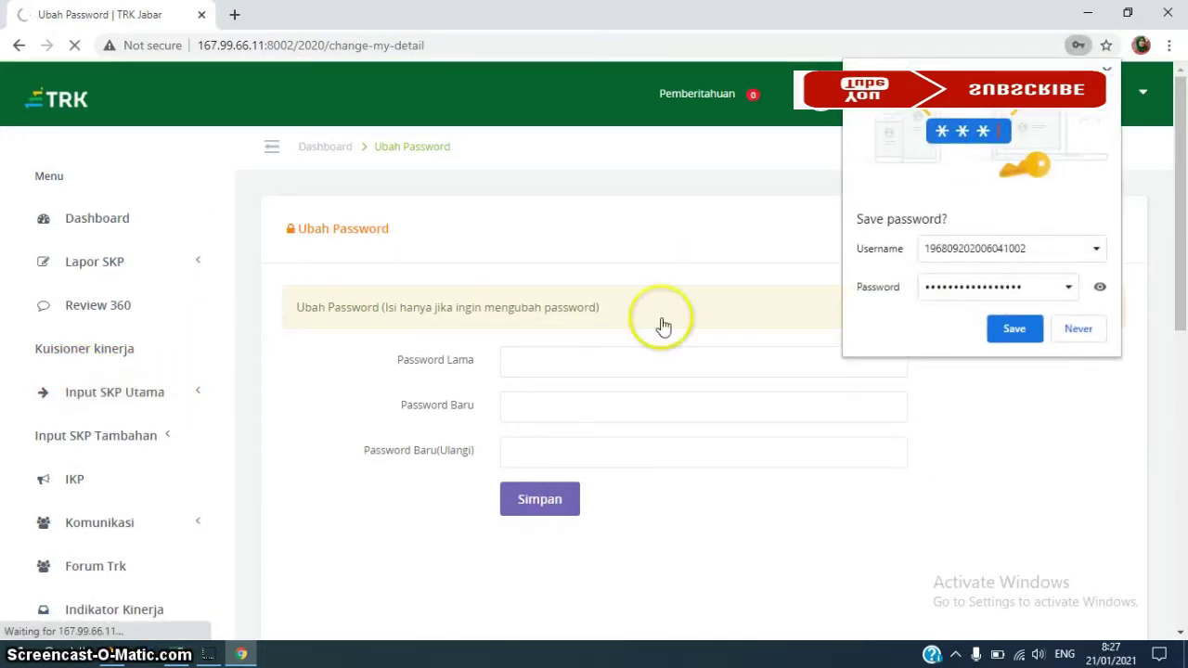
{"action": "left_click", "coordinate": [1076, 330]}
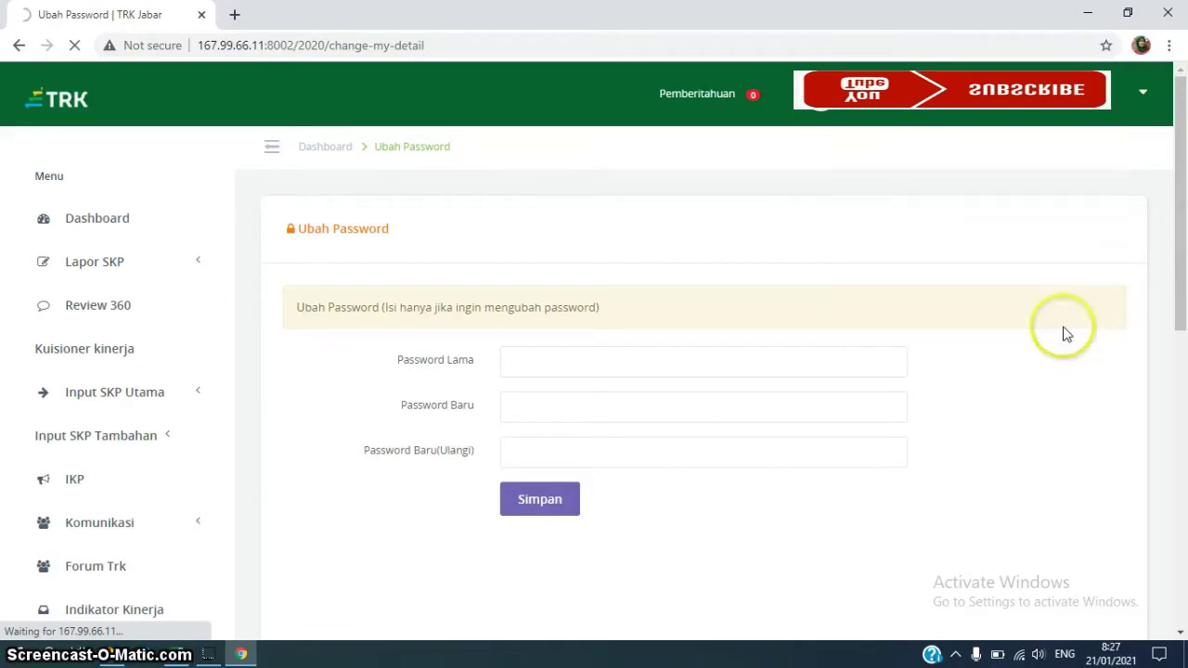
{"action": "left_click", "coordinate": [129, 404]}
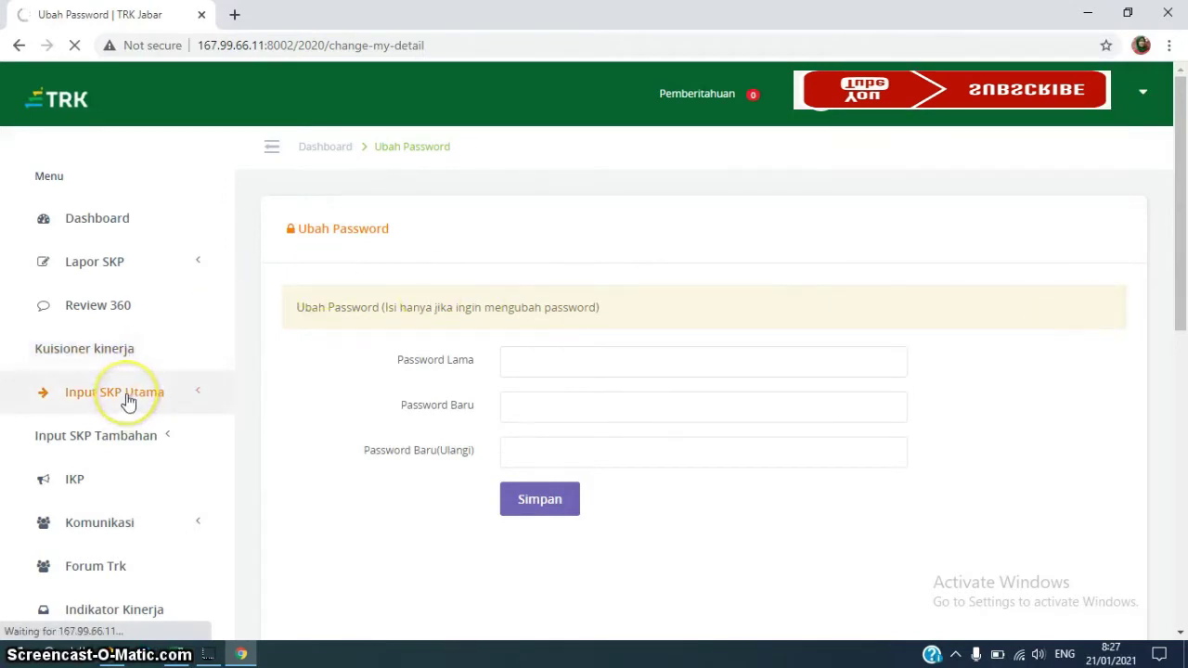
{"action": "left_click", "coordinate": [130, 447]}
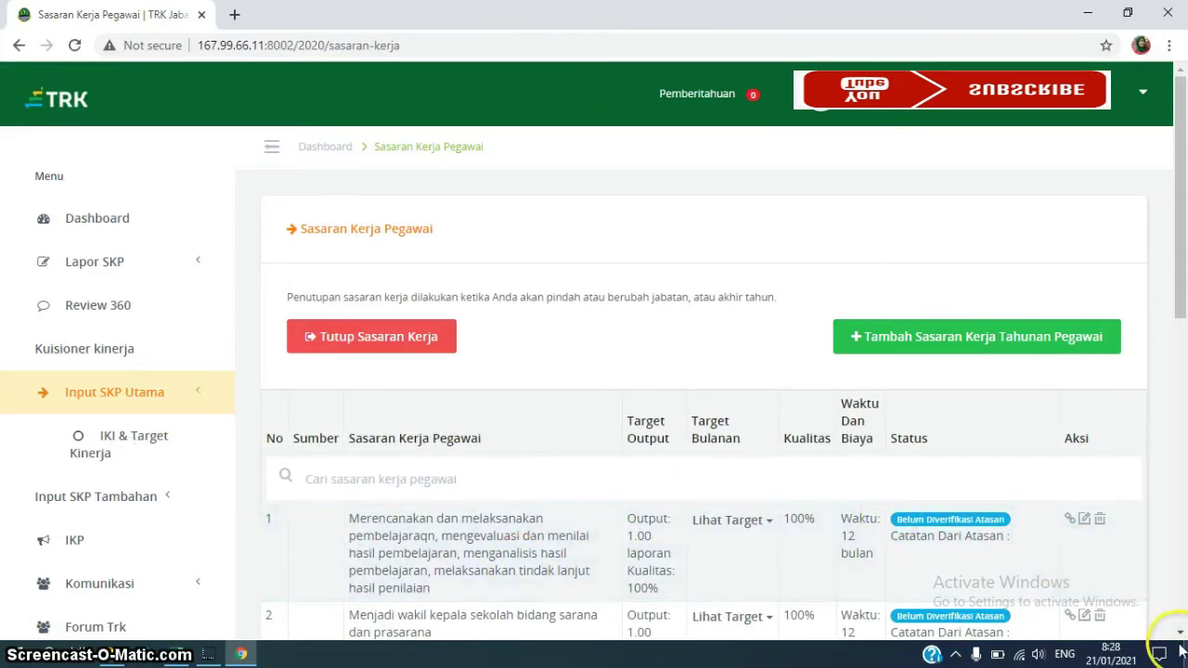
{"action": "scroll", "coordinate": [1181, 634], "scroll_direction": "down", "scroll_amount": 1}
{"action": "scroll", "coordinate": [1181, 634], "scroll_direction": "down", "scroll_amount": 1}
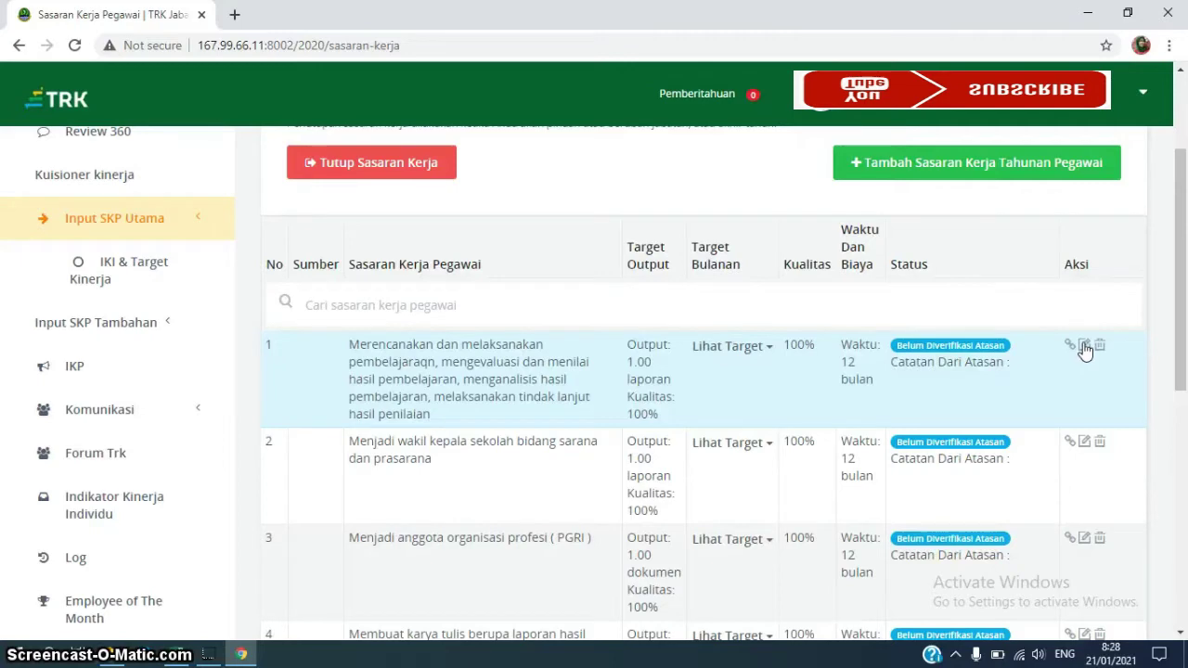
{"action": "left_click", "coordinate": [1084, 346]}
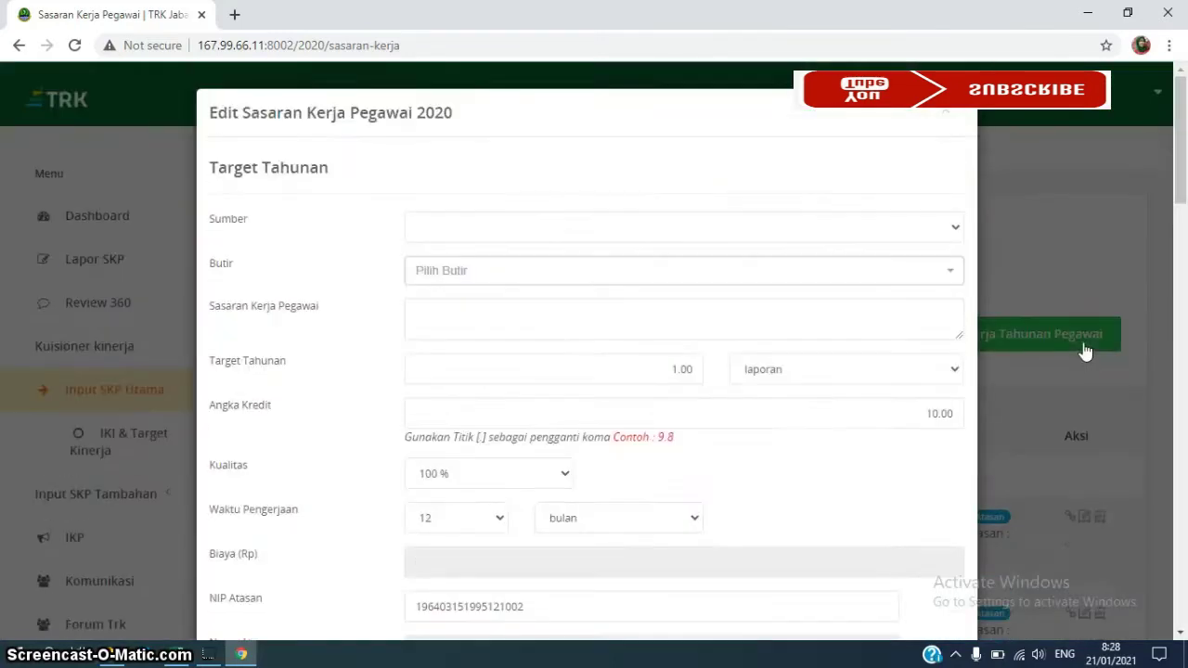
Set Sumber to Tupoksi and choose the Merencanakan pembelajaran Butir
{"action": "left_click", "coordinate": [956, 228]}
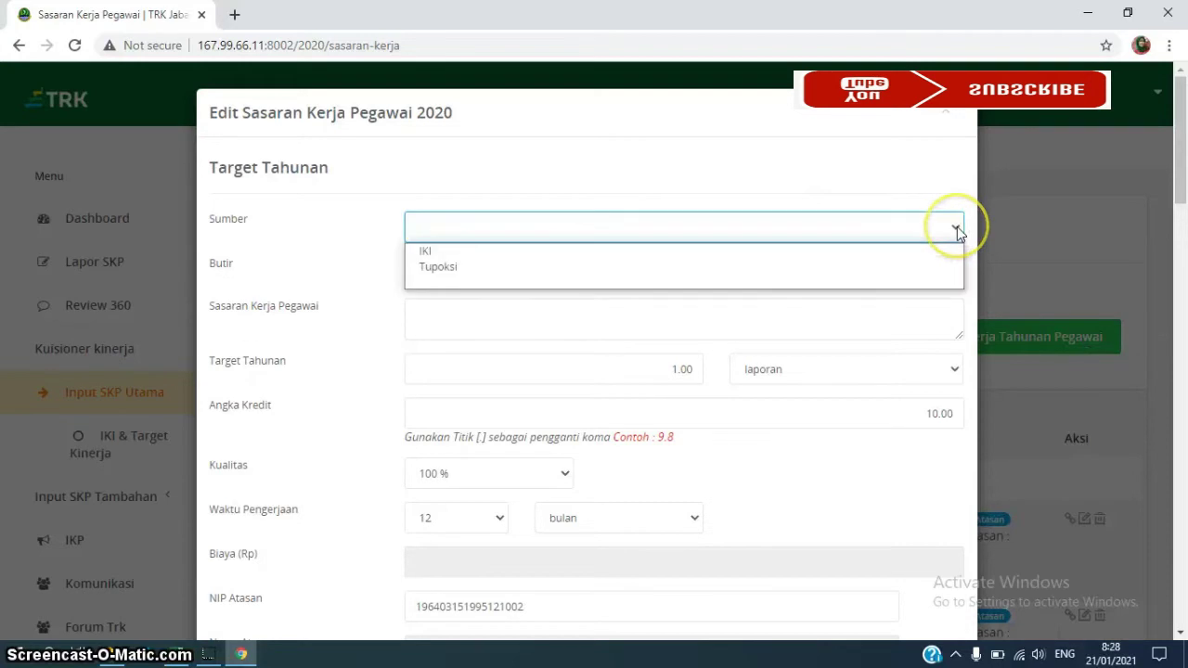
{"action": "left_click", "coordinate": [620, 267]}
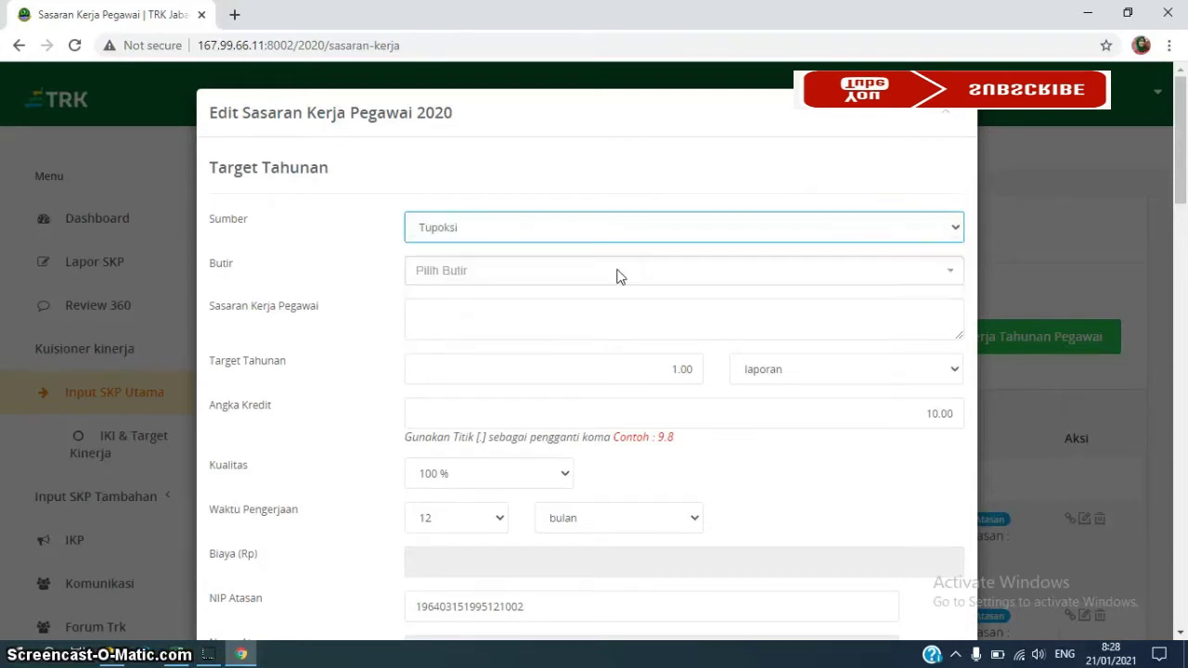
{"action": "left_click", "coordinate": [619, 273]}
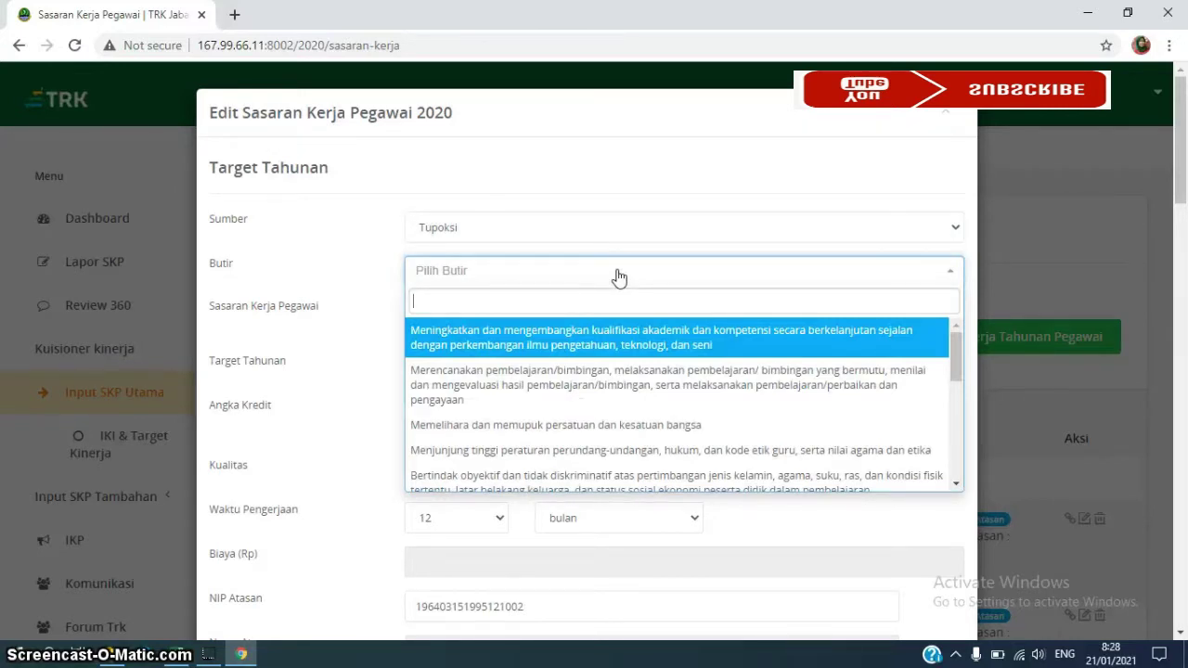
{"action": "left_click", "coordinate": [642, 390]}
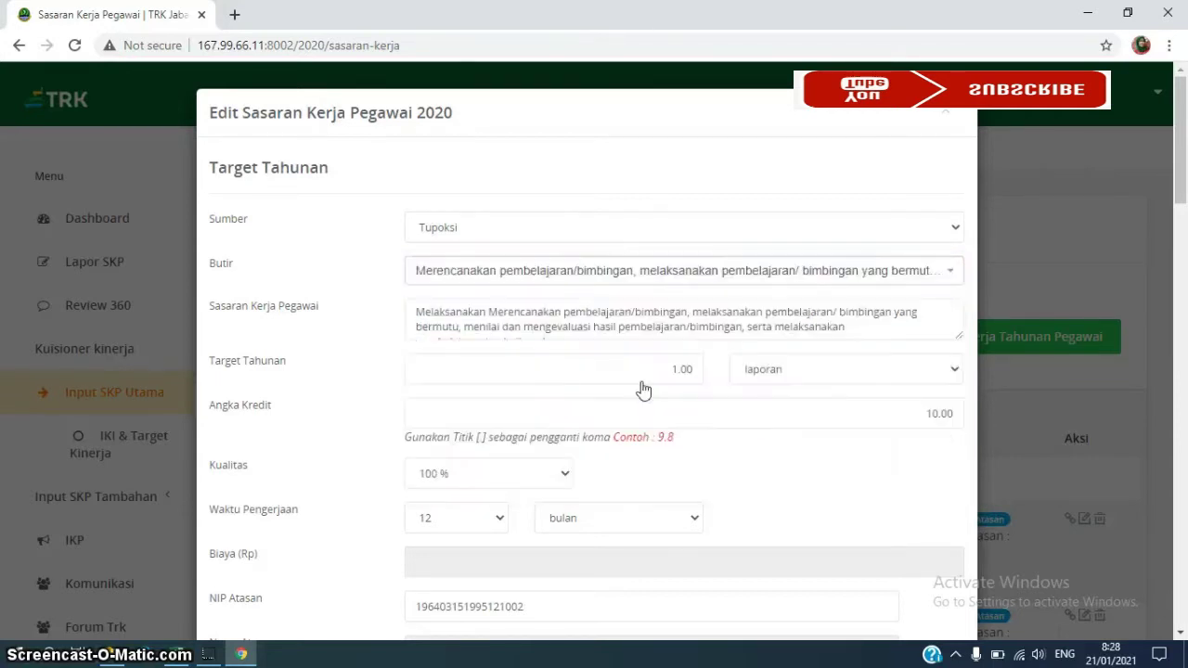
Replace the Sasaran Kerja description with 'Proses Pembelajaran'
{"action": "left_click", "coordinate": [852, 325]}
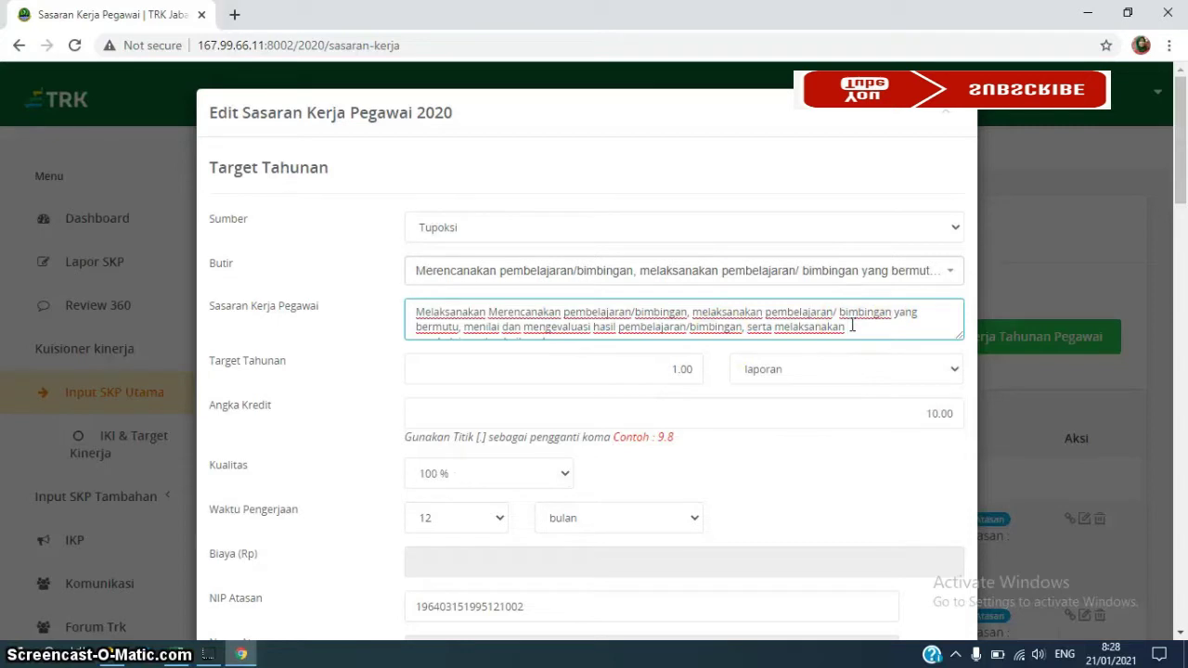
{"action": "triple_click", "coordinate": [414, 314]}
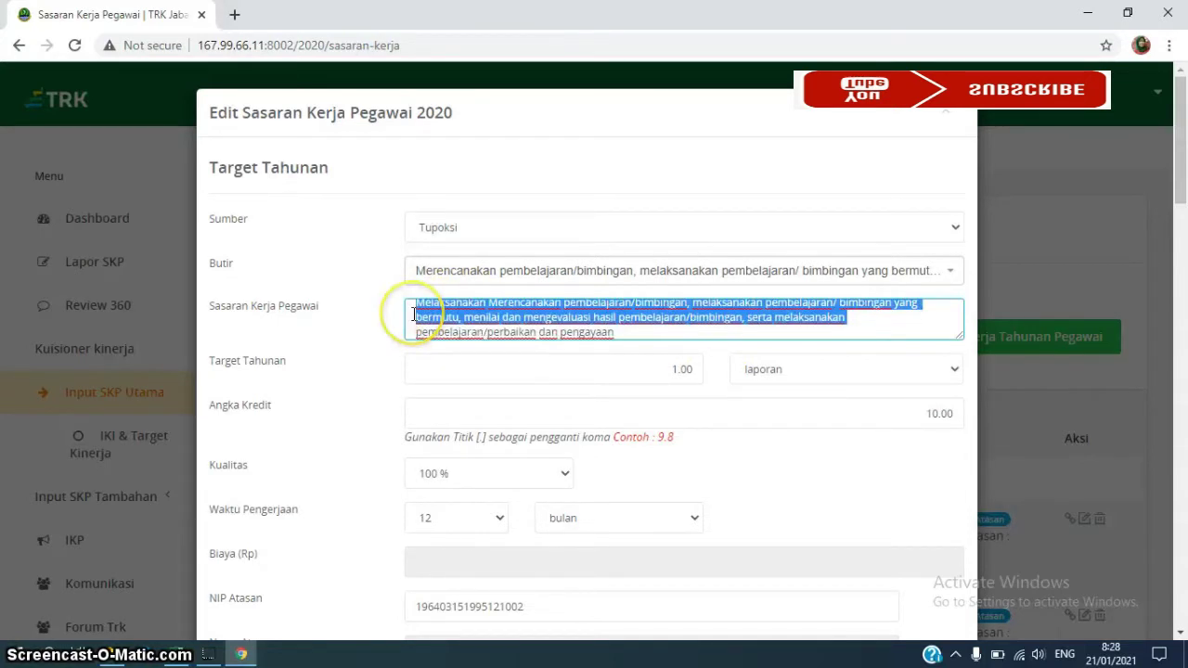
{"action": "key", "text": "BackSpace"}
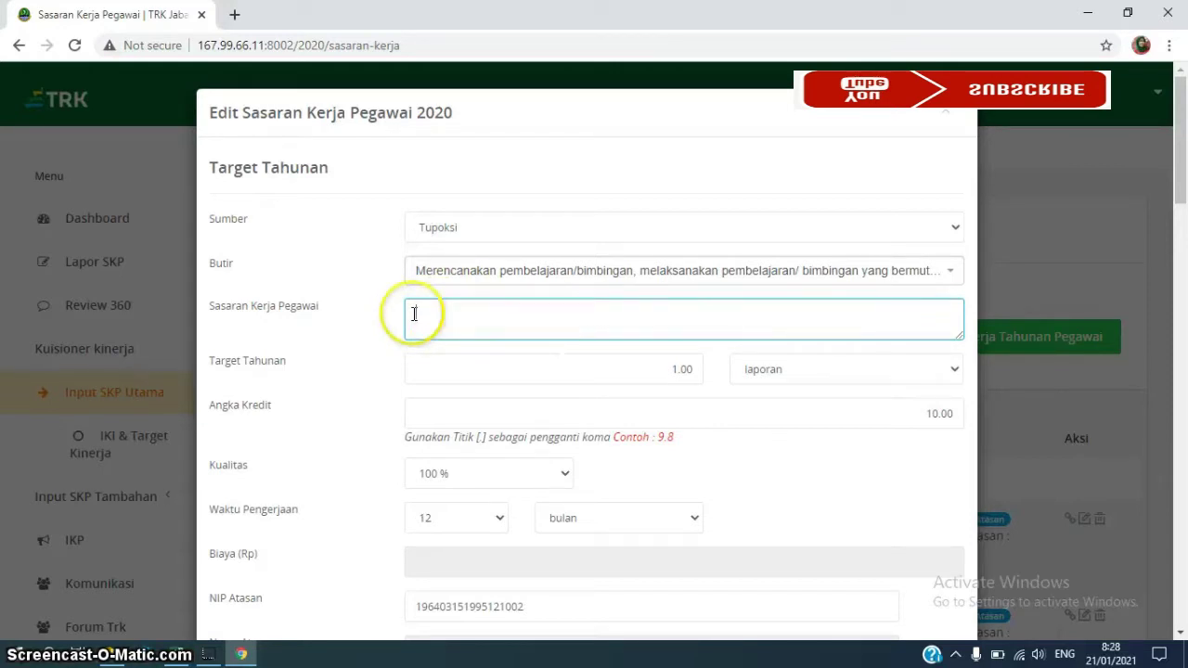
{"action": "type", "text": "Prose"}
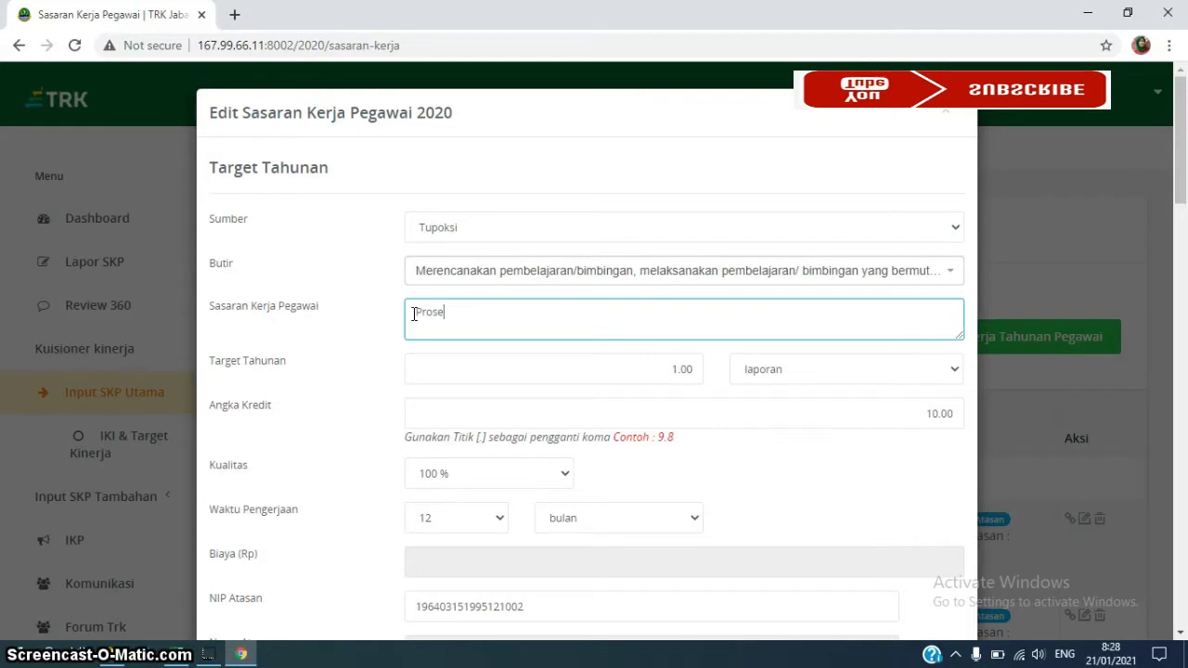
{"action": "type", "text": "s Pembelajaran"}
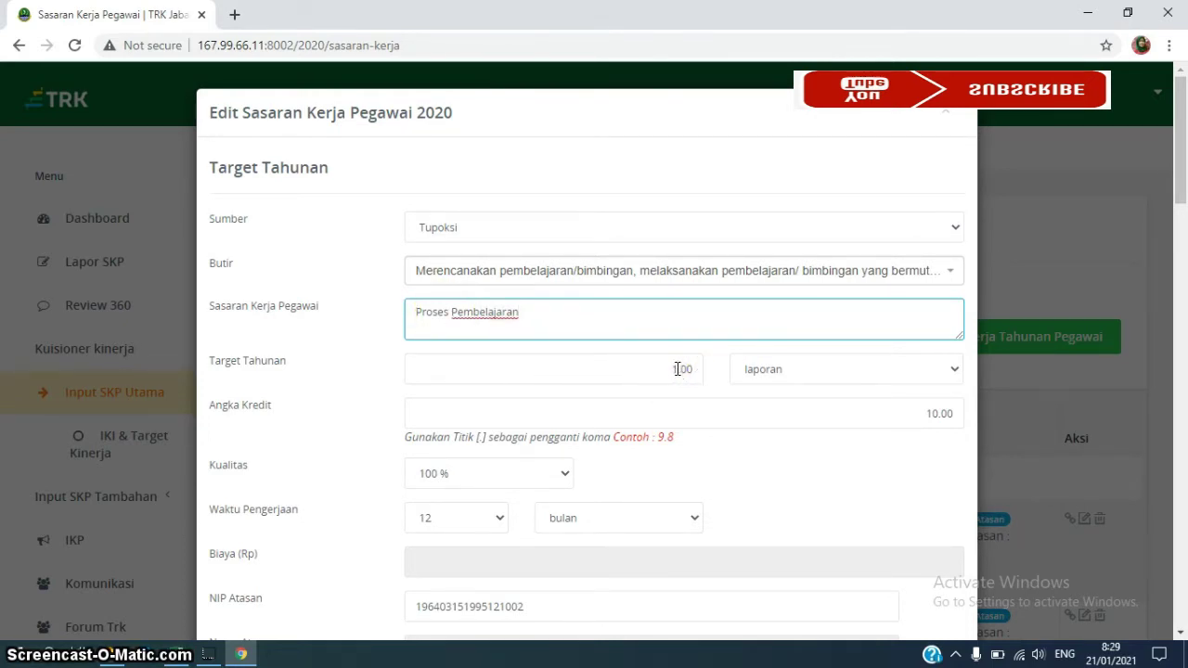
Set the annual target to 2 dokumen
{"action": "left_click", "coordinate": [677, 369]}
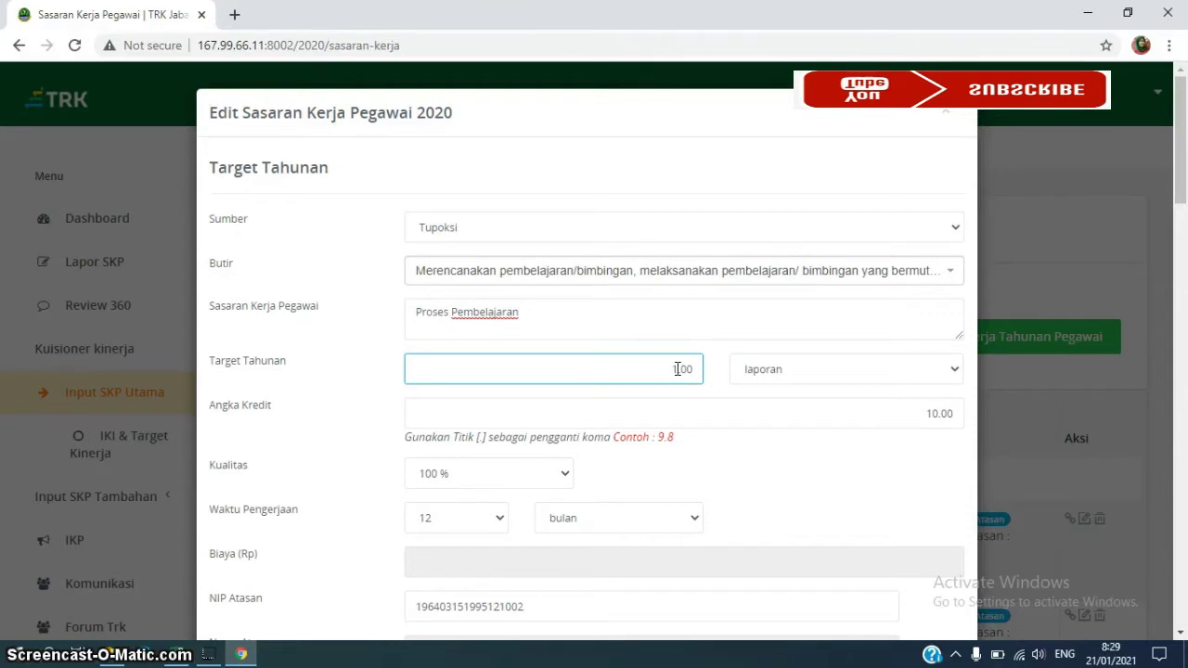
{"action": "type", "text": "2"}
{"action": "left_click", "coordinate": [950, 373]}
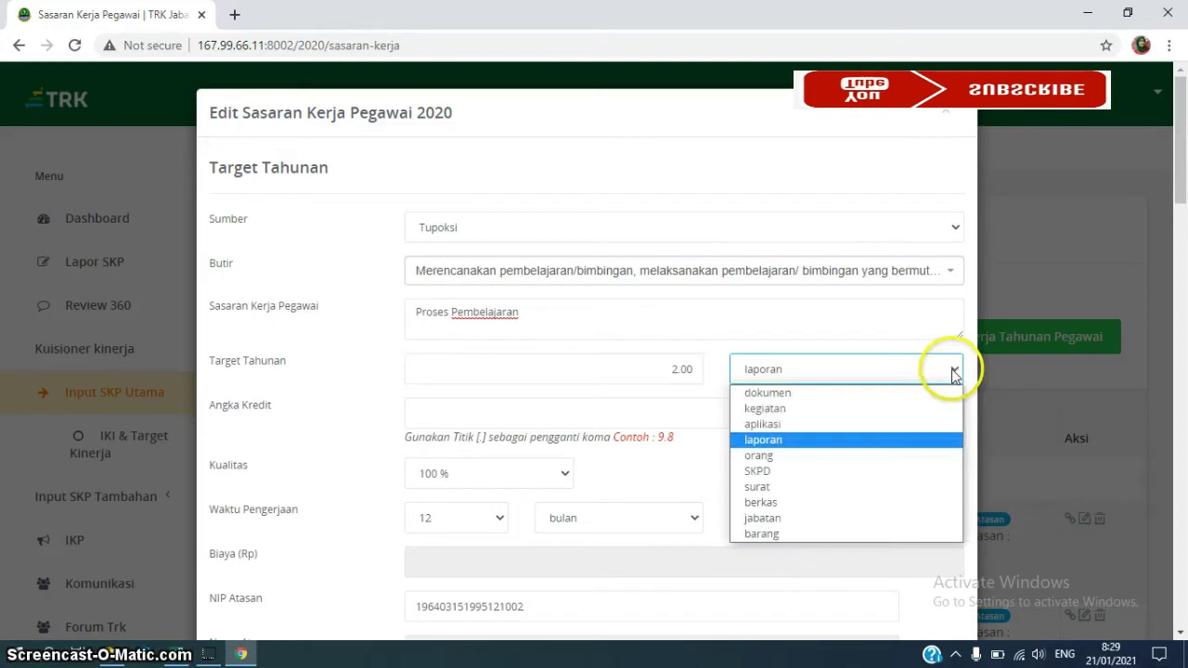
{"action": "left_click", "coordinate": [850, 393]}
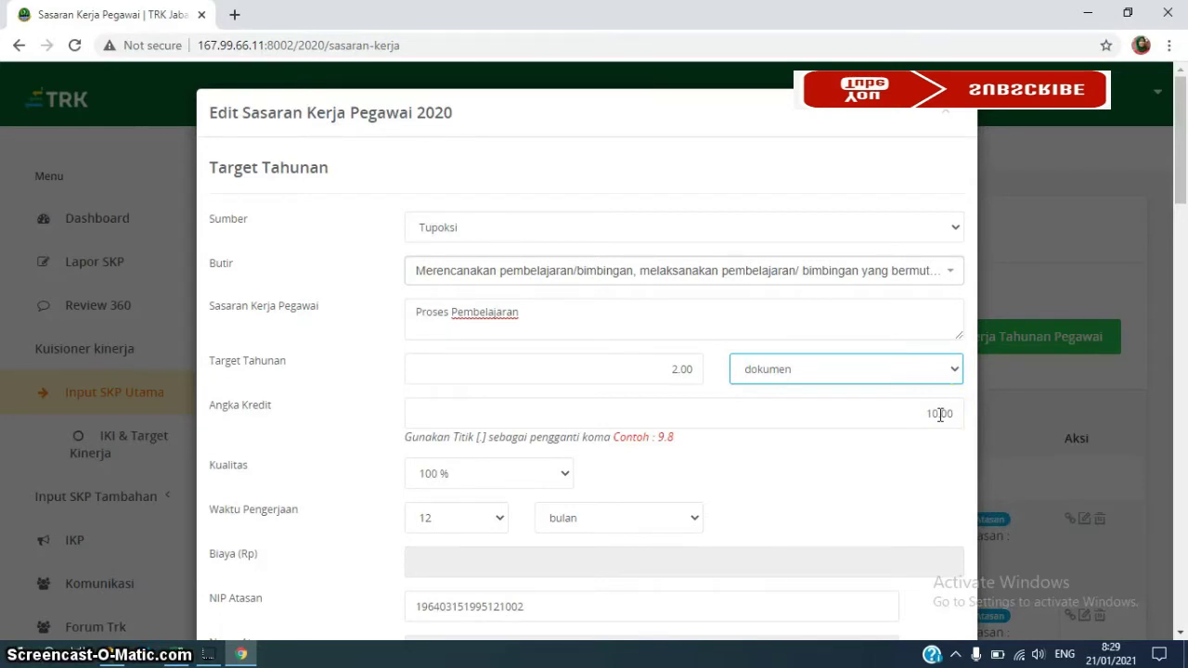
Rework the Angka Kredit digits until the field reads 9.75 instead of 10.00
{"action": "left_click", "coordinate": [937, 413]}
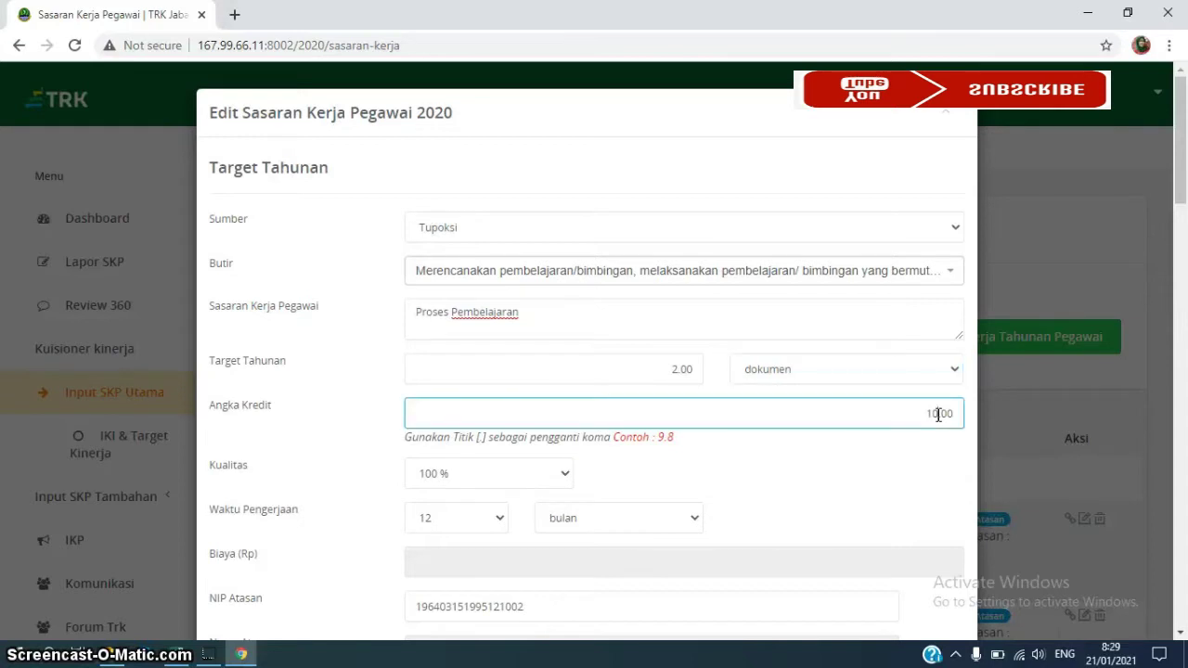
{"action": "key", "text": "BackSpace"}
{"action": "type", "text": "19"}
{"action": "type", "text": "5"}
{"action": "left_click", "coordinate": [950, 425]}
{"action": "key", "text": "BackSpace"}
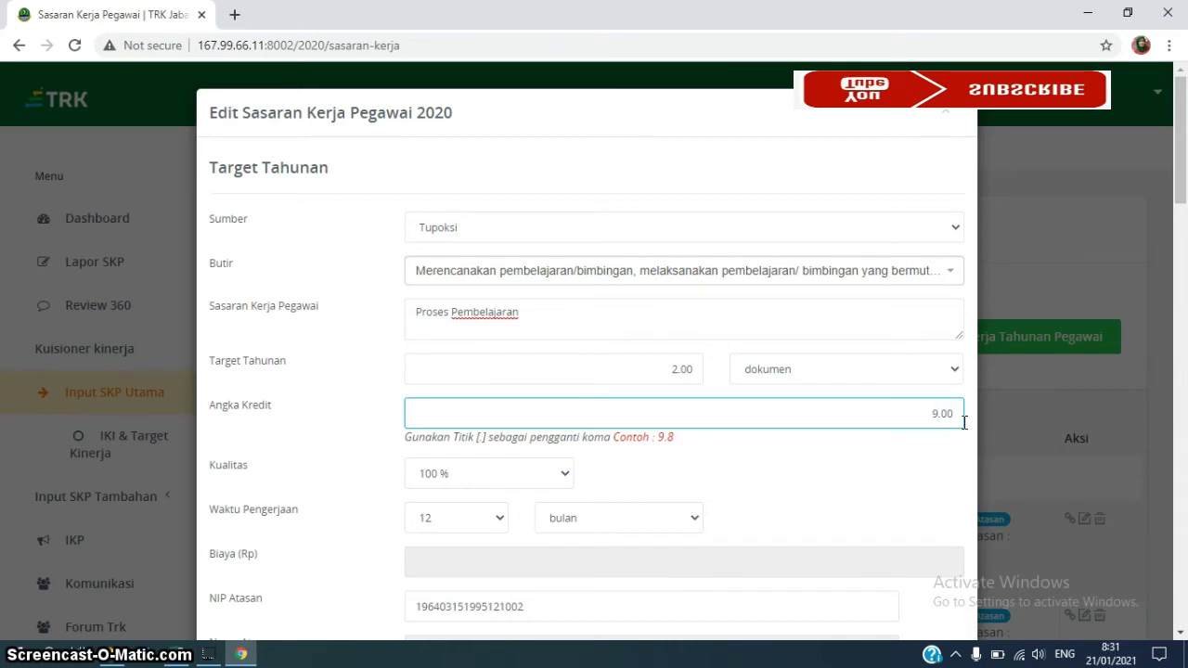
{"action": "type", "text": "75"}
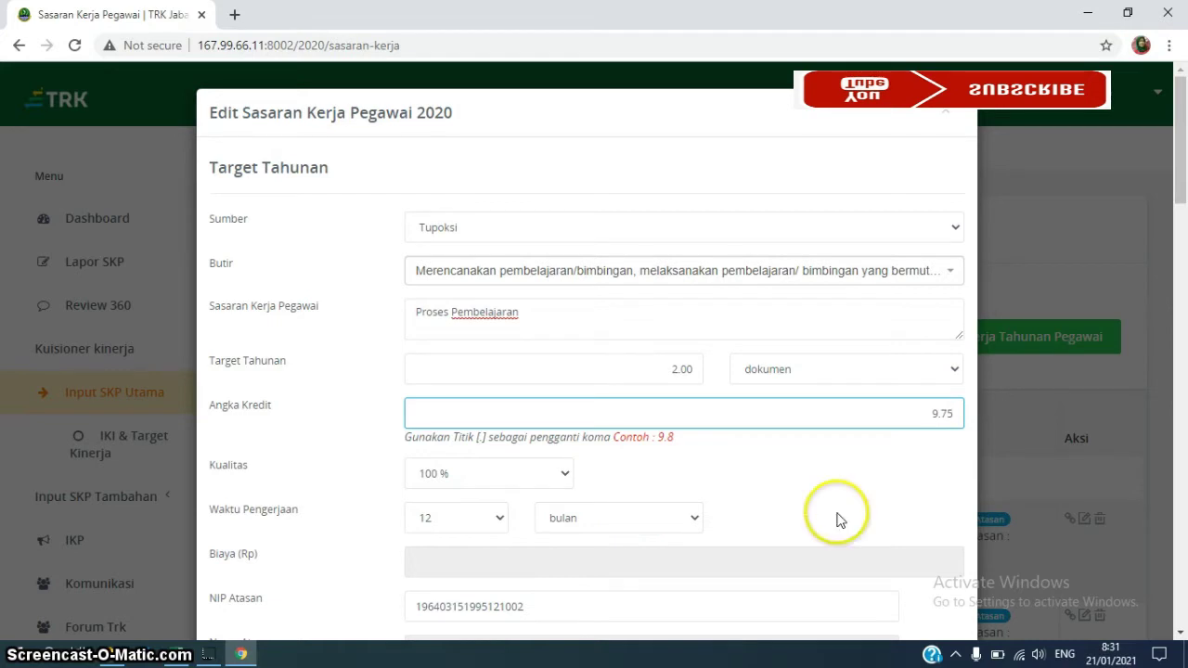
Save the entry with Simpan Sasaran so row 1 shows Tupoksi, Proses Pembelajaran, 2.00 dokumen
{"action": "left_click", "coordinate": [1180, 635]}
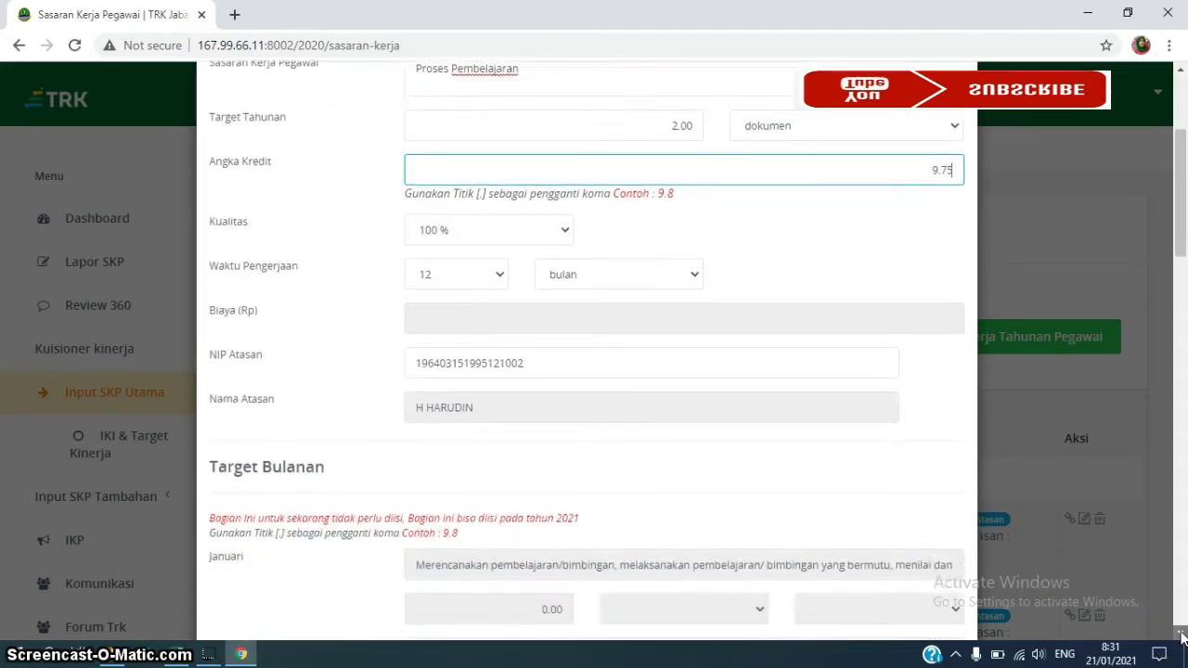
{"action": "left_click_drag", "start_coordinate": [1180, 634], "coordinate": [1180, 635]}
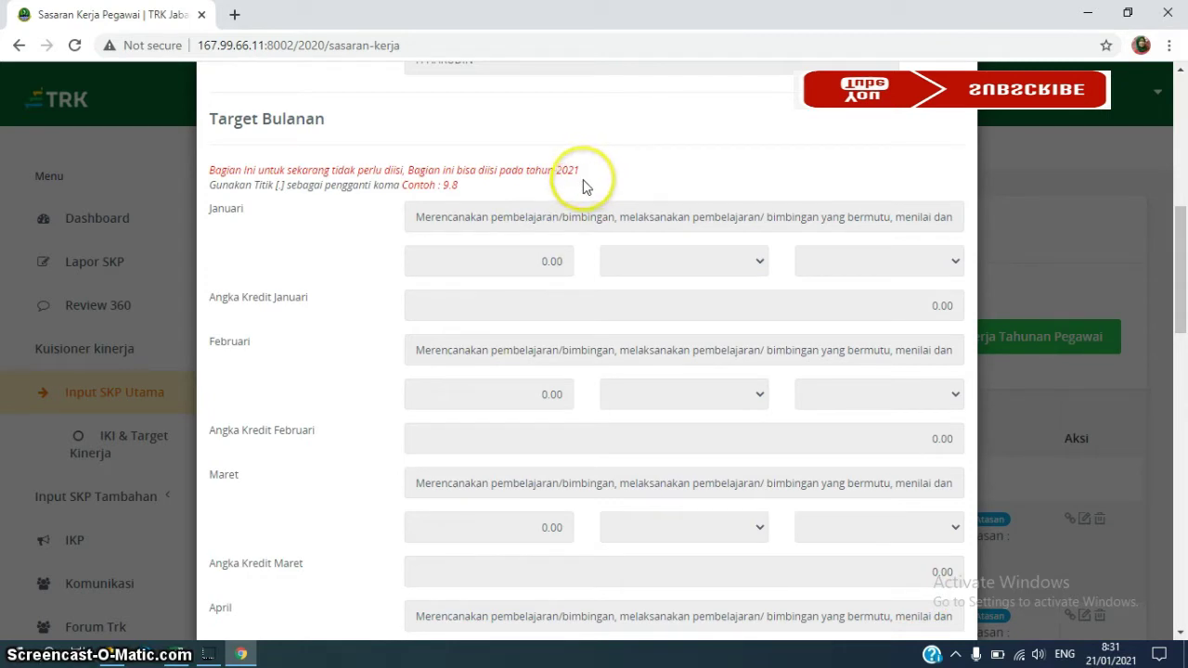
{"action": "left_click", "coordinate": [1181, 633]}
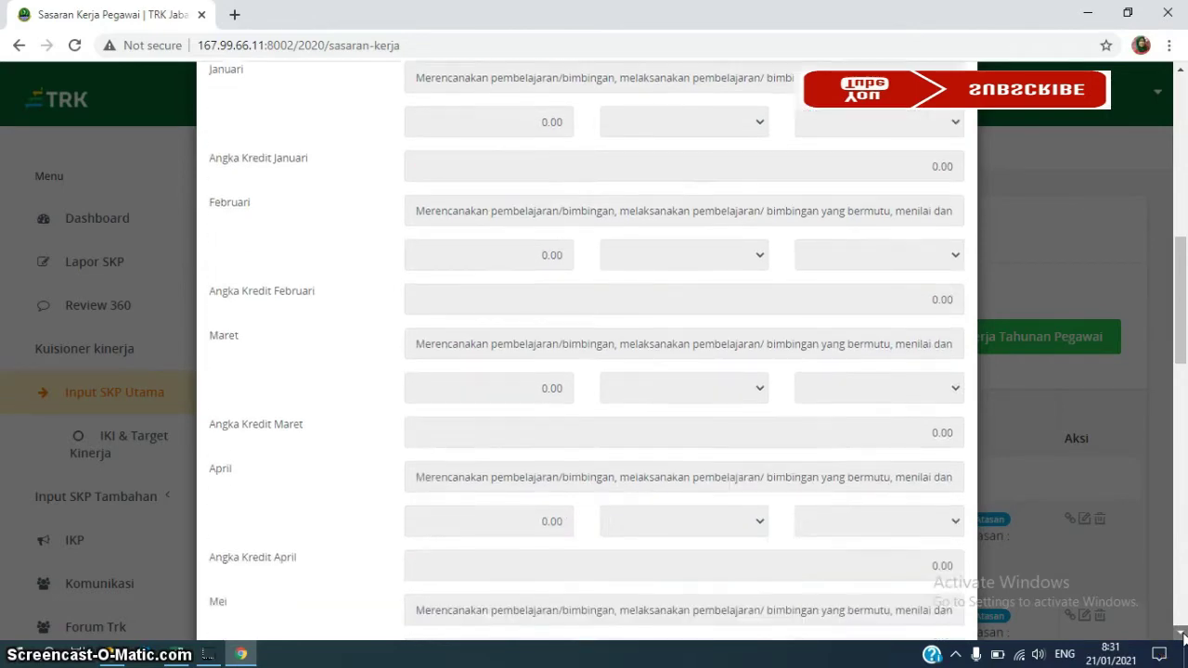
{"action": "scroll", "coordinate": [1181, 634], "scroll_direction": "down", "scroll_amount": 5}
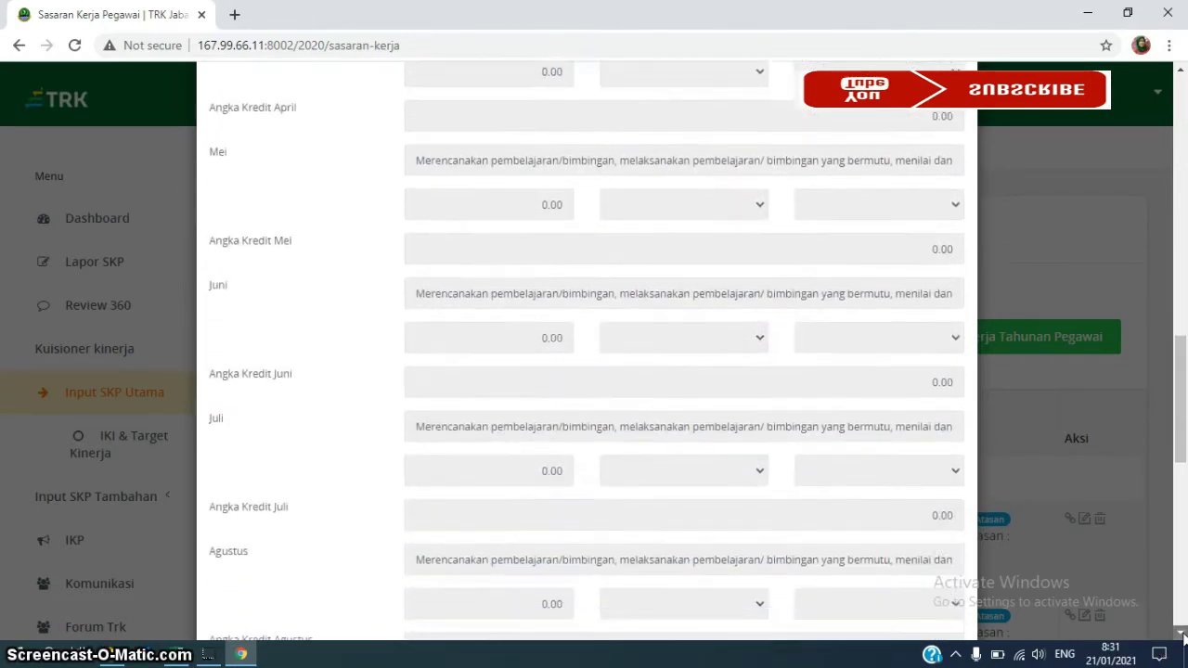
{"action": "scroll", "coordinate": [1181, 634], "scroll_direction": "down", "scroll_amount": 6}
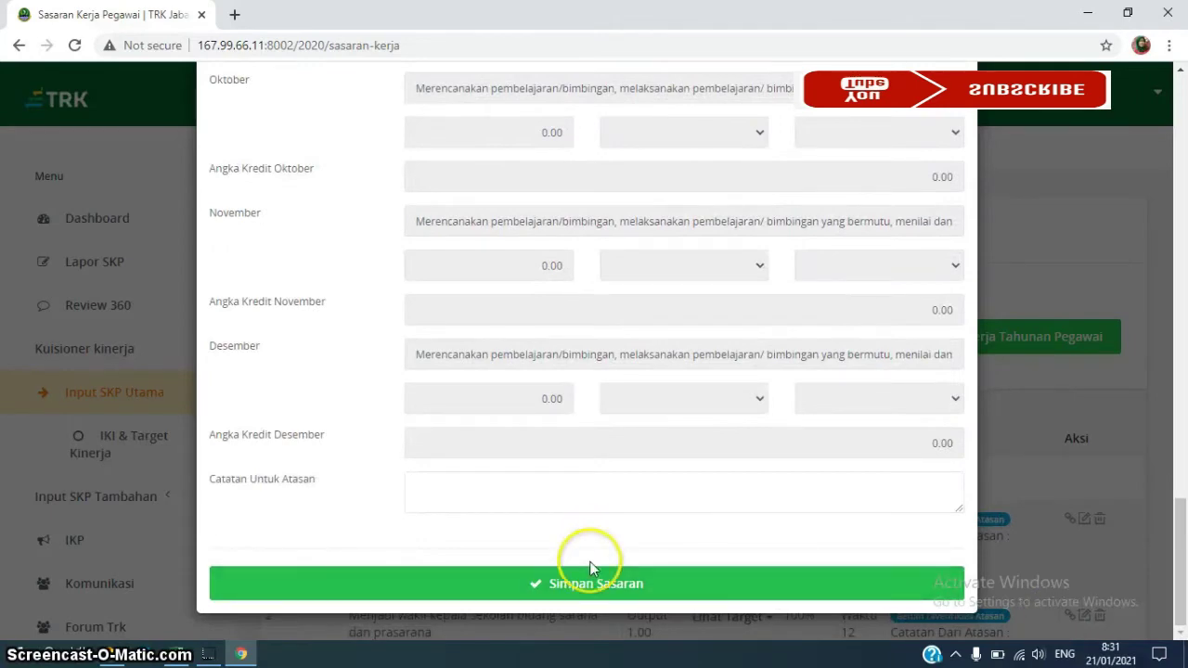
{"action": "left_click", "coordinate": [592, 586]}
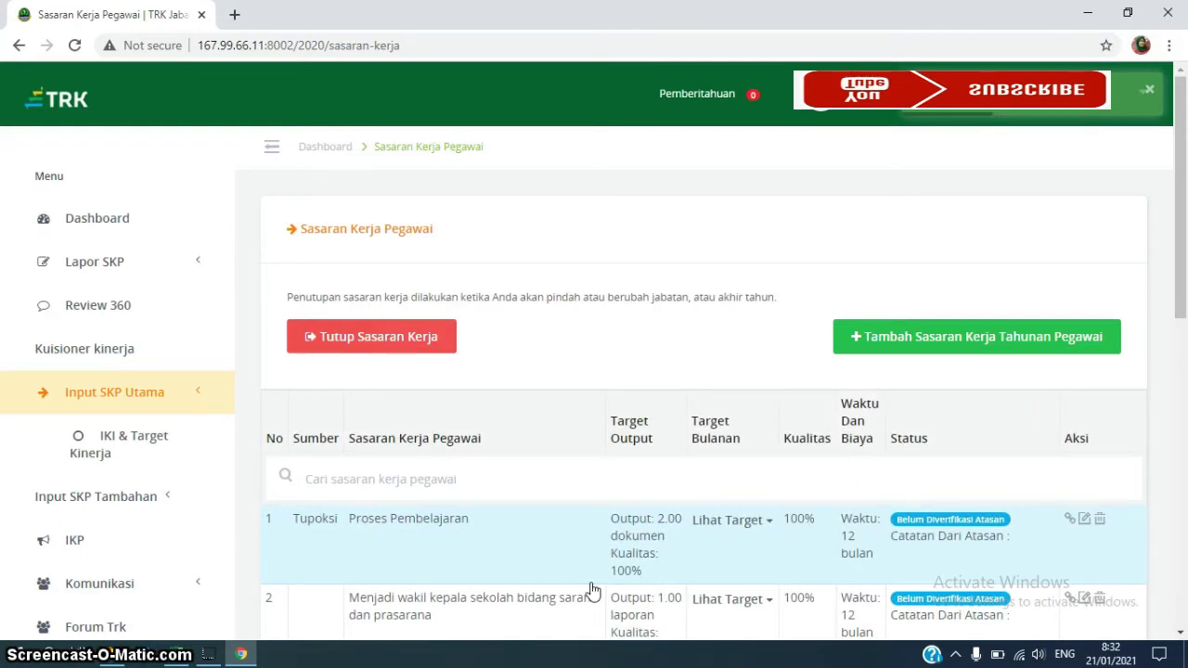
{"action": "left_click", "coordinate": [756, 459]}
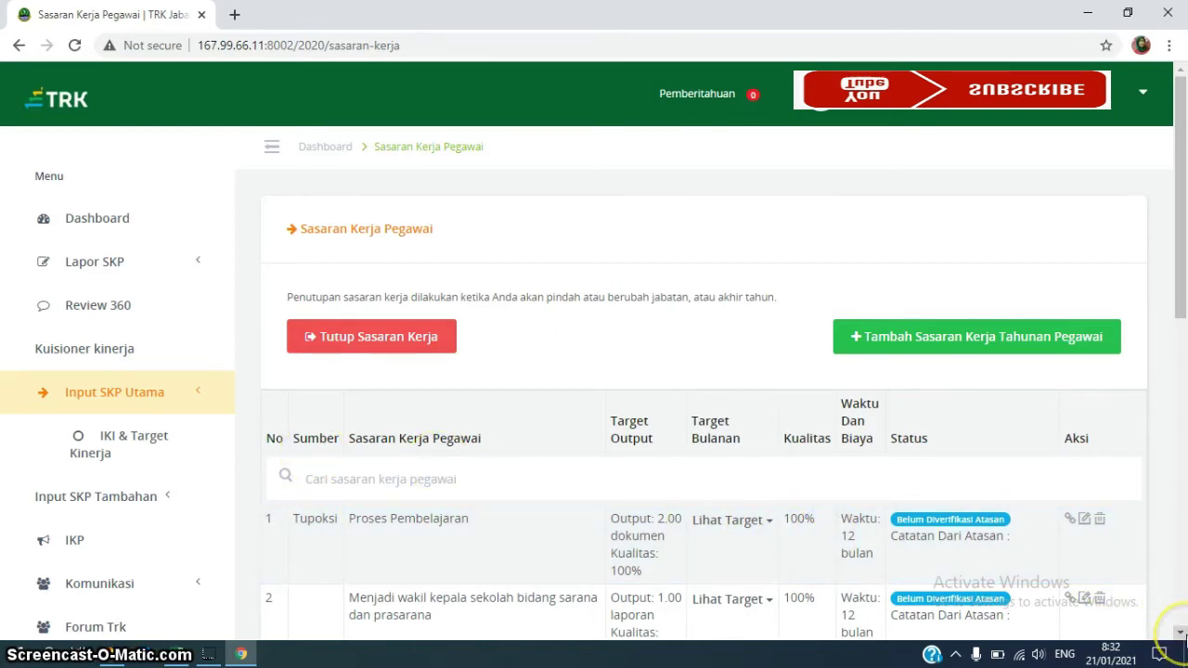
{"action": "scroll", "coordinate": [1180, 632], "scroll_direction": "down", "scroll_amount": 2}
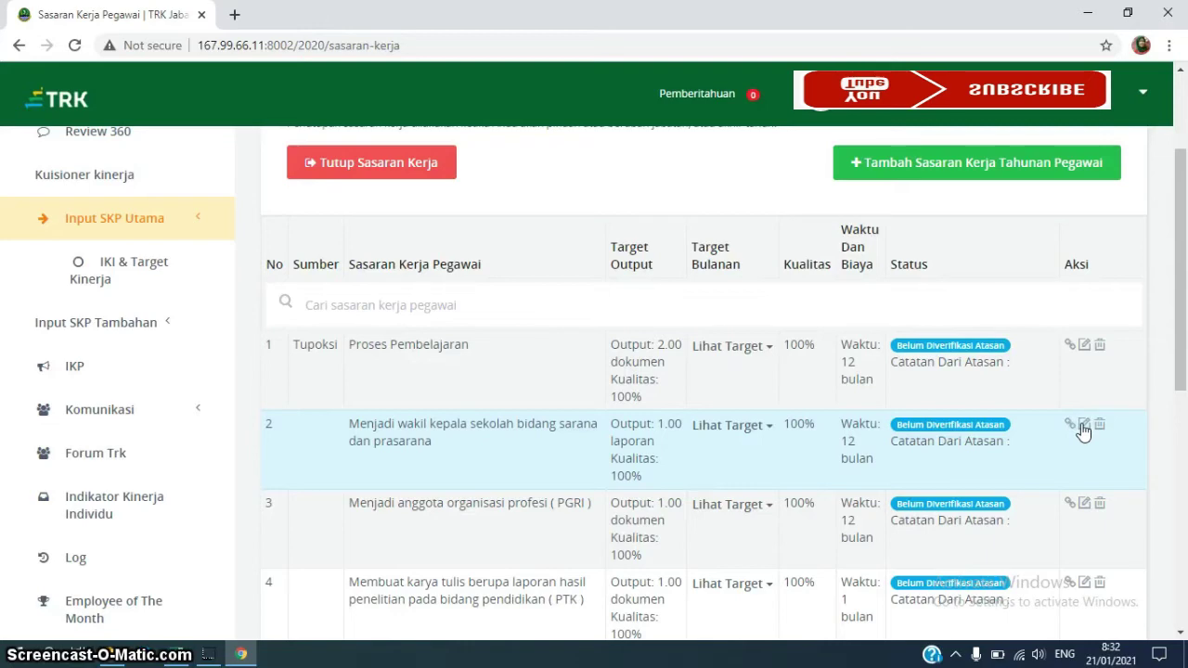
Open the second entry, set Sumber to Tupoksi and pick the 'Melaksanakan tugas tambahan…' Butir
{"action": "left_click", "coordinate": [1083, 425]}
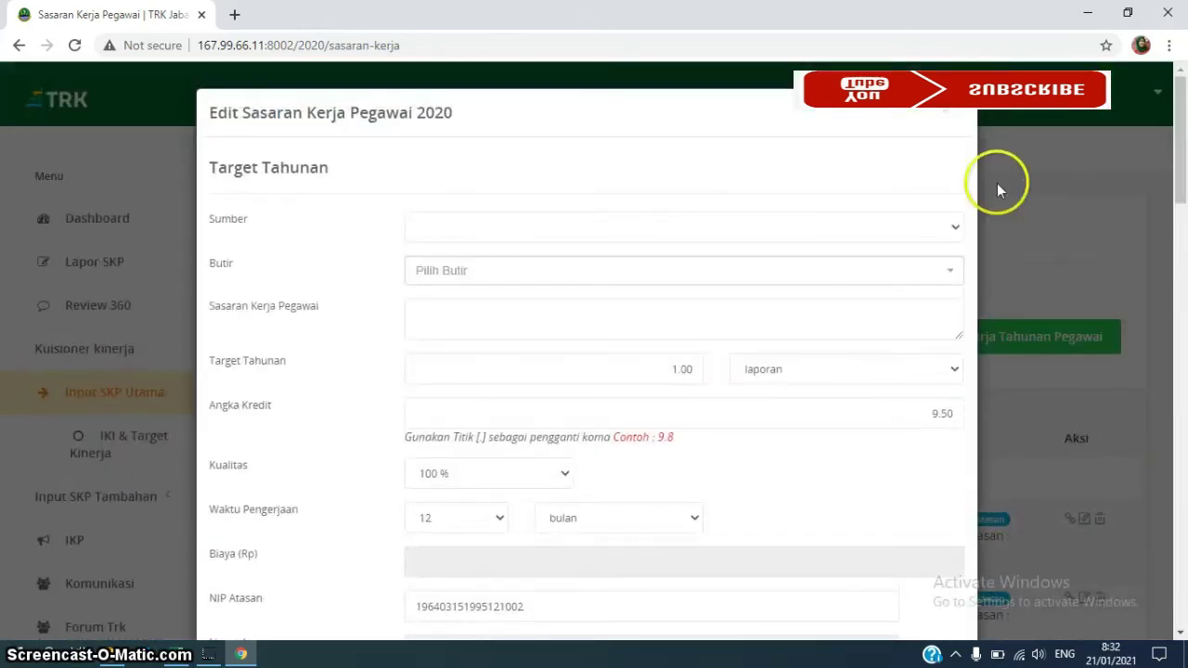
{"action": "left_click", "coordinate": [957, 232]}
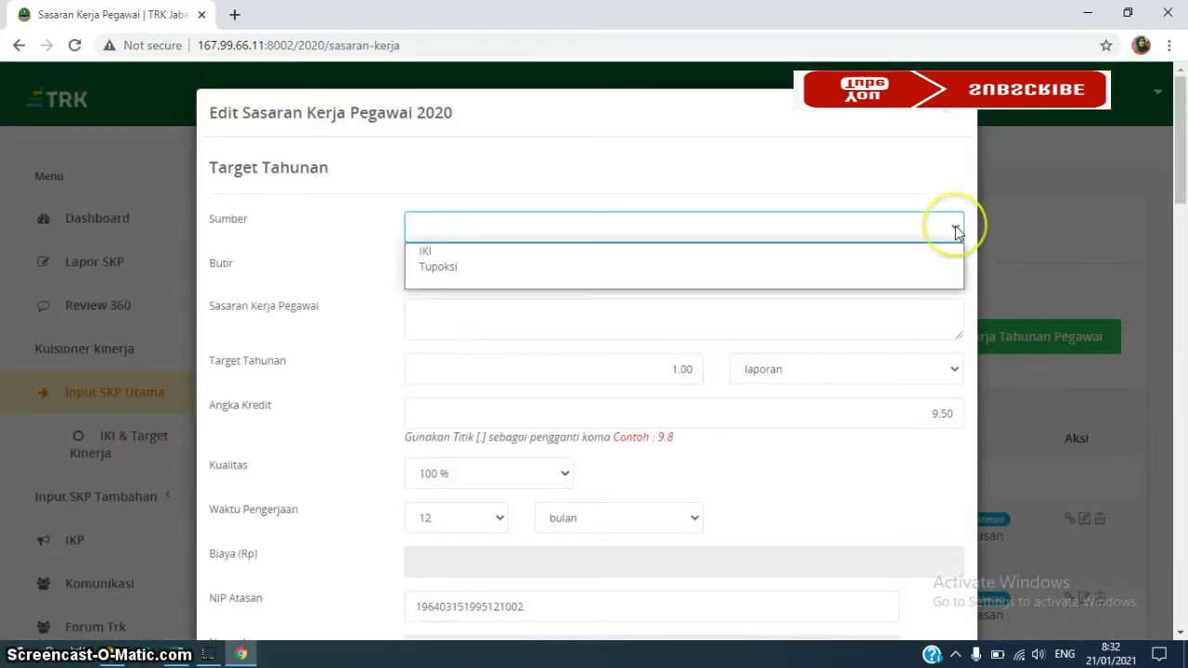
{"action": "left_click", "coordinate": [697, 270]}
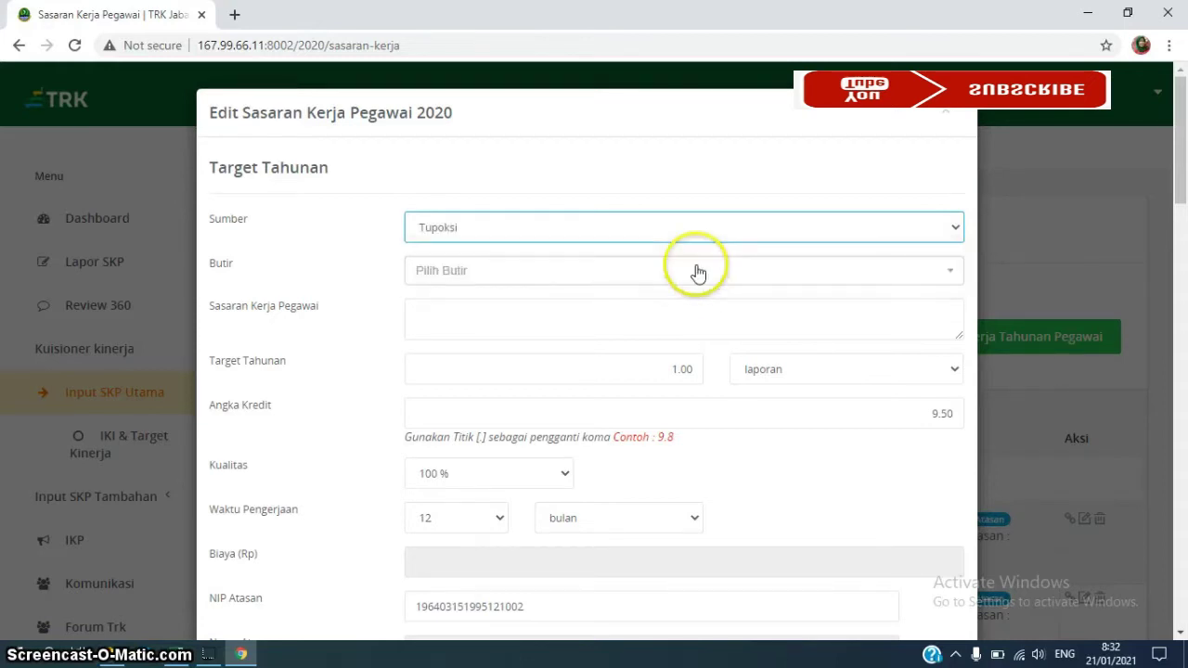
{"action": "left_click", "coordinate": [953, 276]}
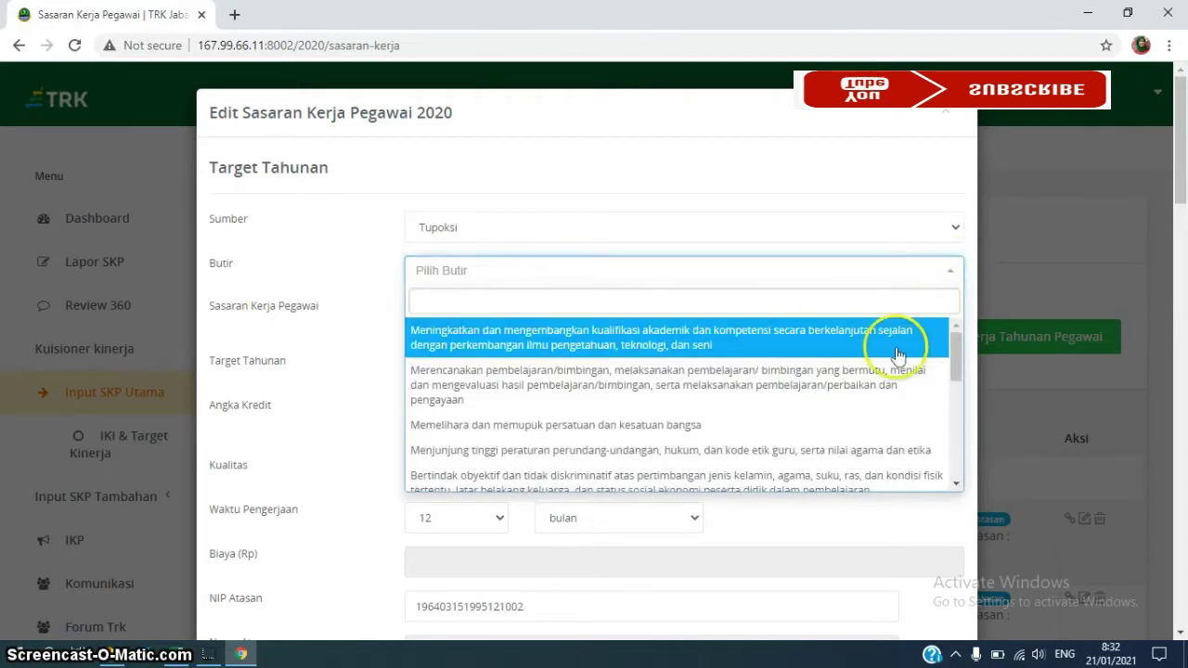
{"action": "left_click", "coordinate": [956, 485]}
{"action": "left_click", "coordinate": [955, 485]}
{"action": "left_click", "coordinate": [956, 486]}
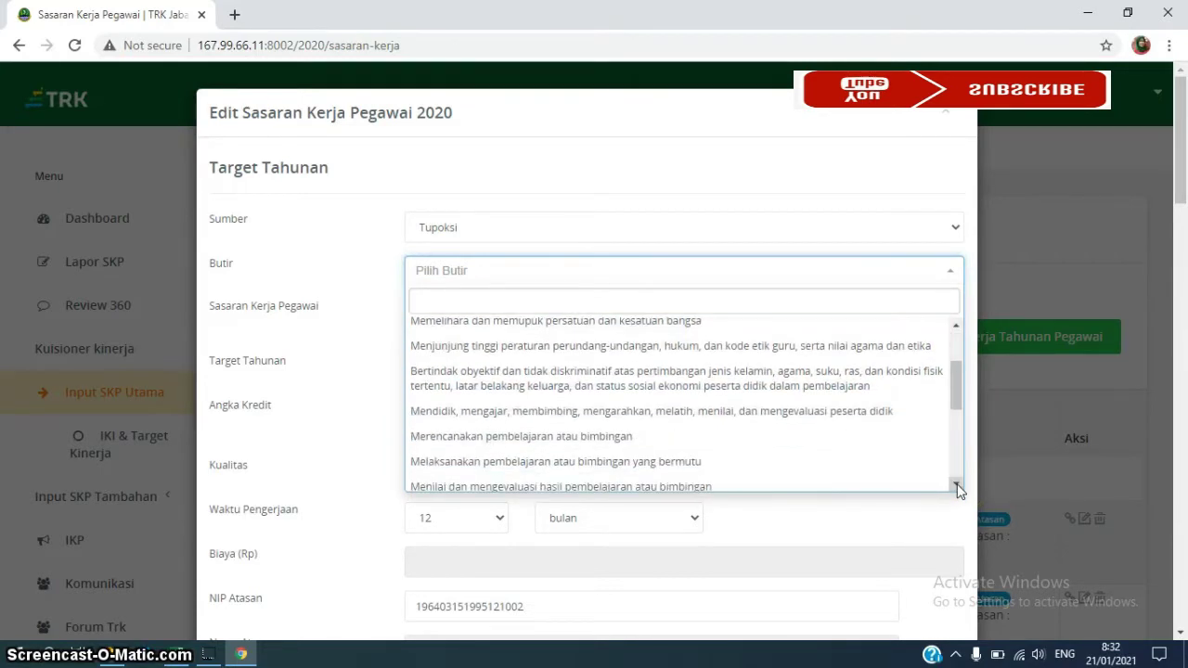
{"action": "left_click", "coordinate": [956, 485]}
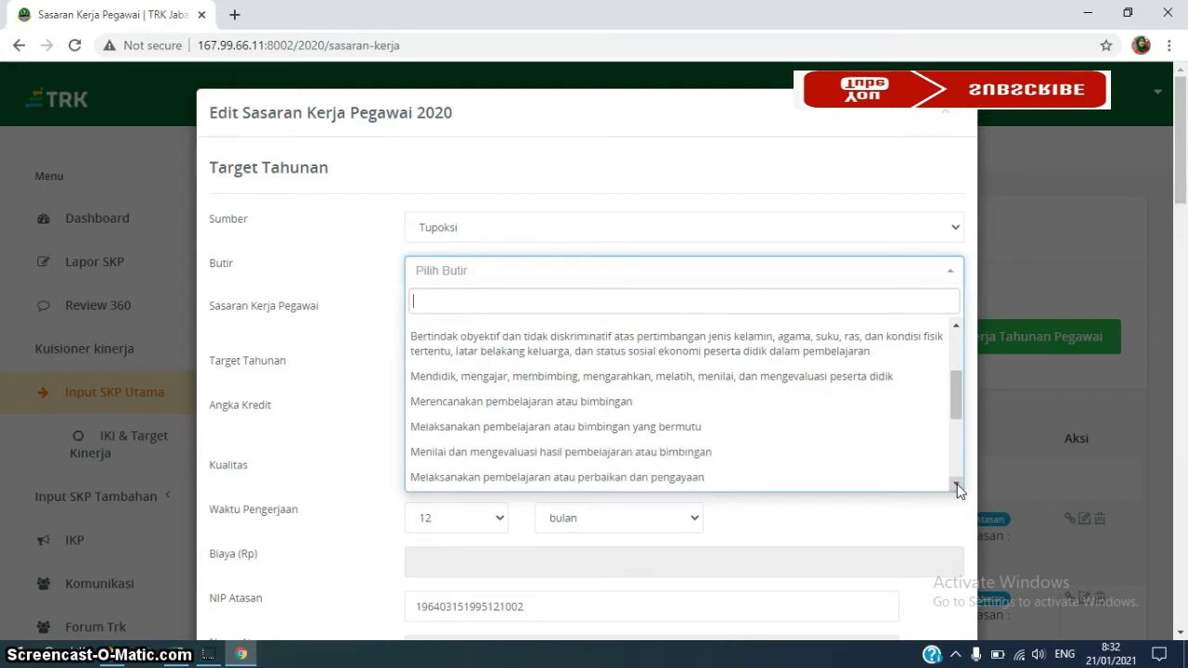
{"action": "left_click", "coordinate": [956, 485]}
{"action": "left_click", "coordinate": [956, 486]}
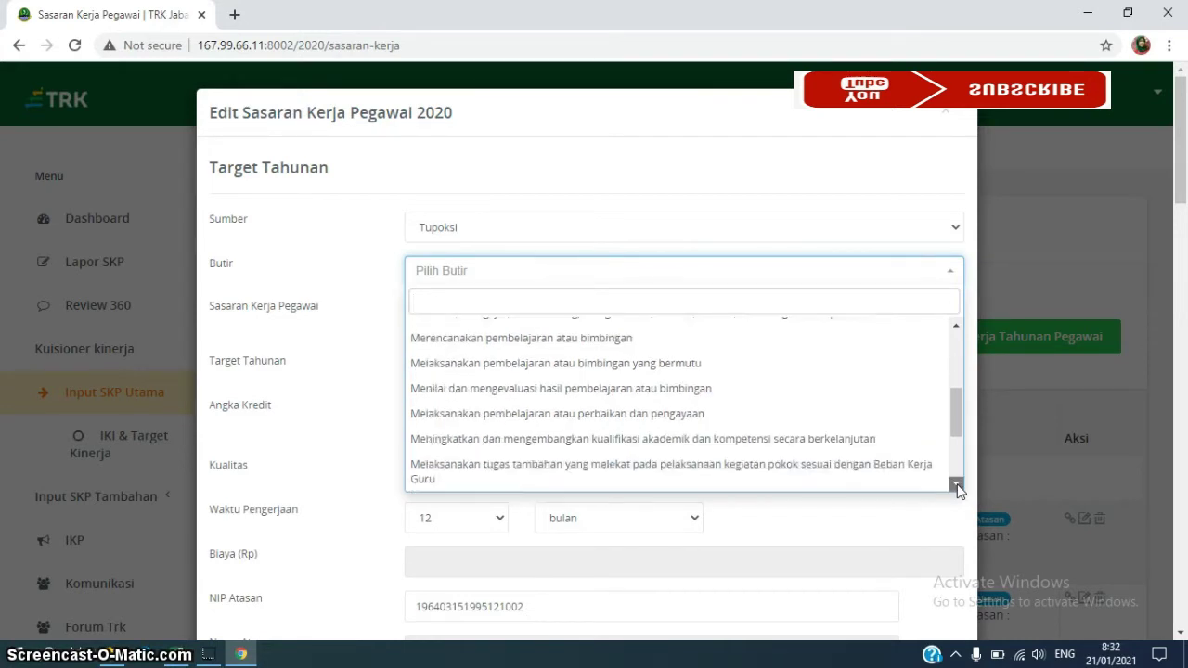
{"action": "left_click", "coordinate": [955, 485]}
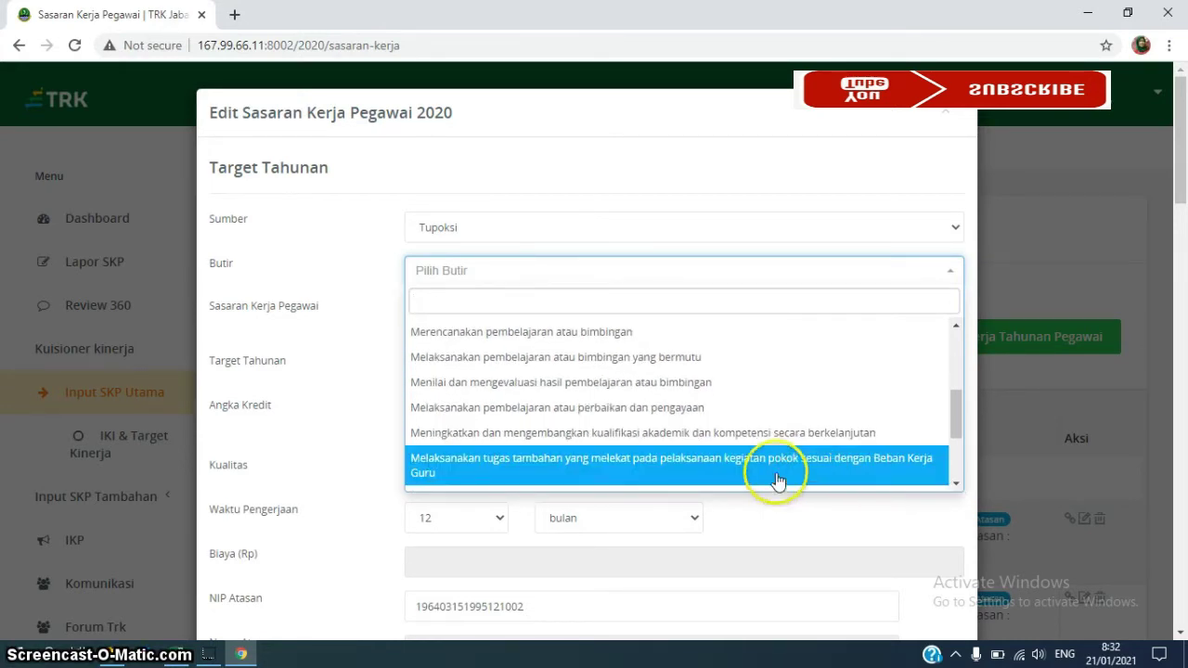
{"action": "left_click", "coordinate": [708, 463]}
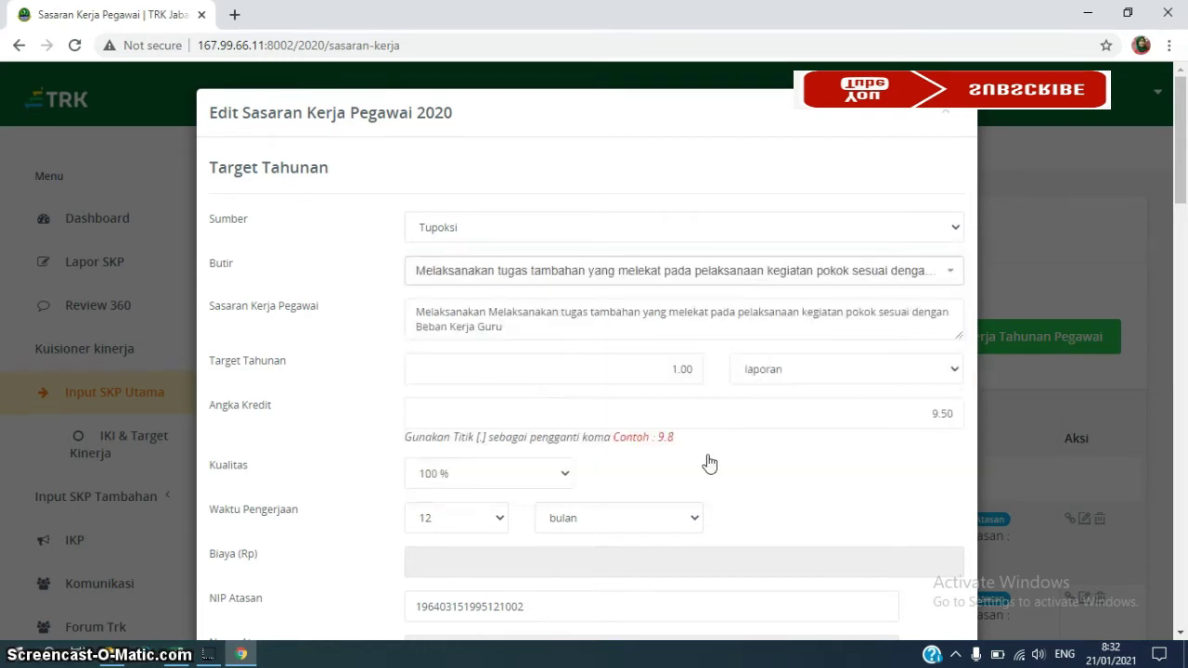
Replace the old description with 'Wakil Kepala Sekolah'
{"action": "left_click", "coordinate": [417, 314]}
{"action": "key", "text": "shift+End"}
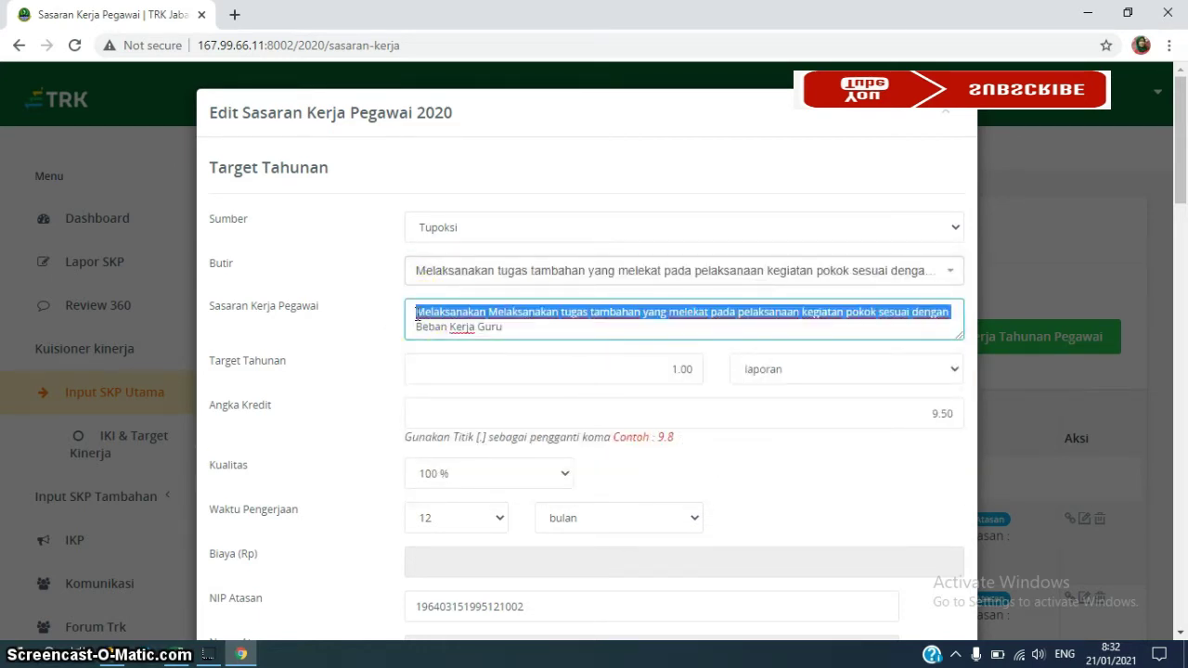
{"action": "key", "text": "shift+Down"}
{"action": "key", "text": "BackSpace"}
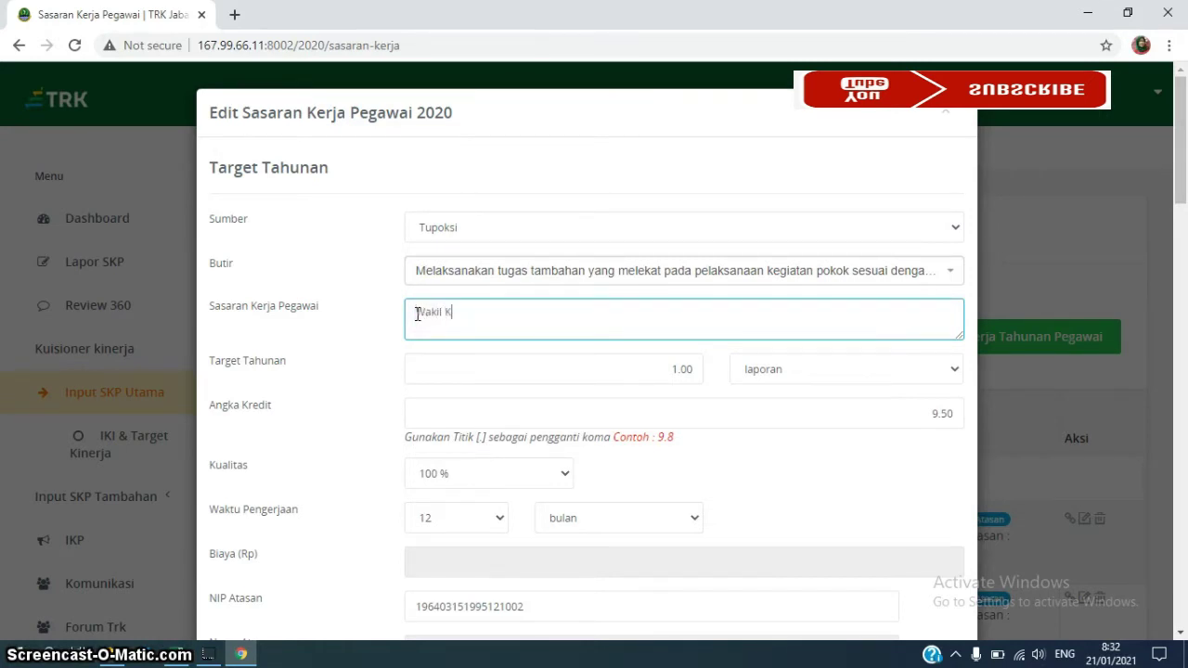
{"action": "type", "text": "Wakil Kepala Sekolah Bidang Sarana dan Prasarana"}
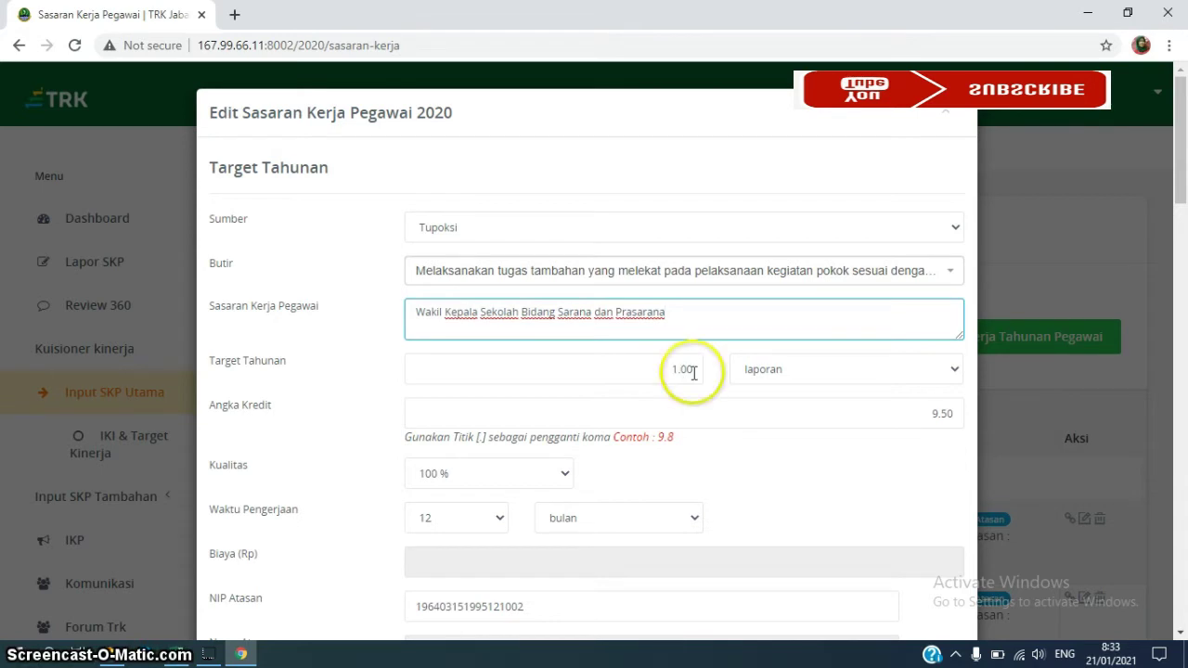
Switch the target unit from laporan to dokumen and set Angka Kredit to 9.75
{"action": "left_click", "coordinate": [956, 371]}
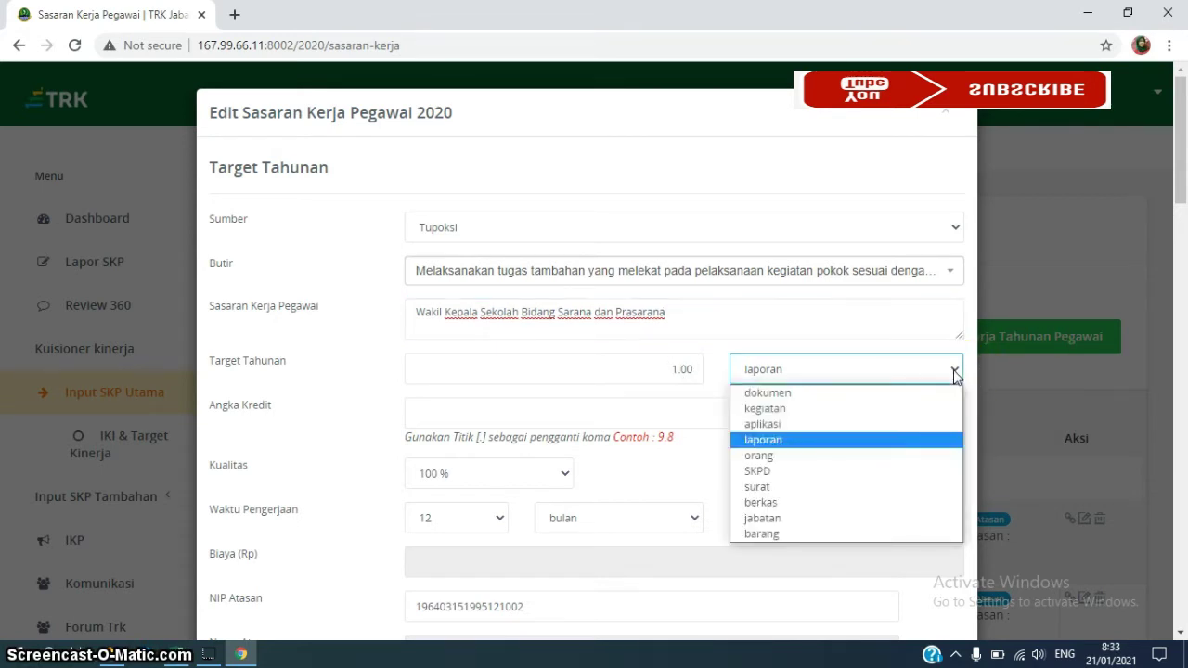
{"action": "left_click", "coordinate": [863, 393]}
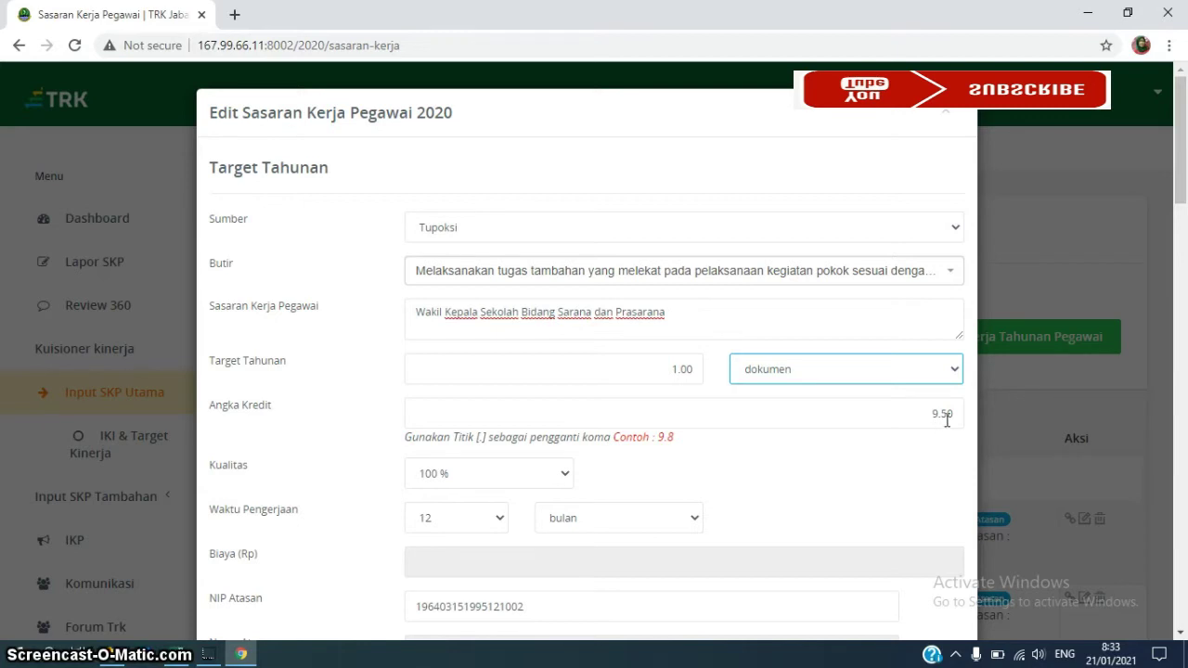
{"action": "left_click", "coordinate": [945, 414]}
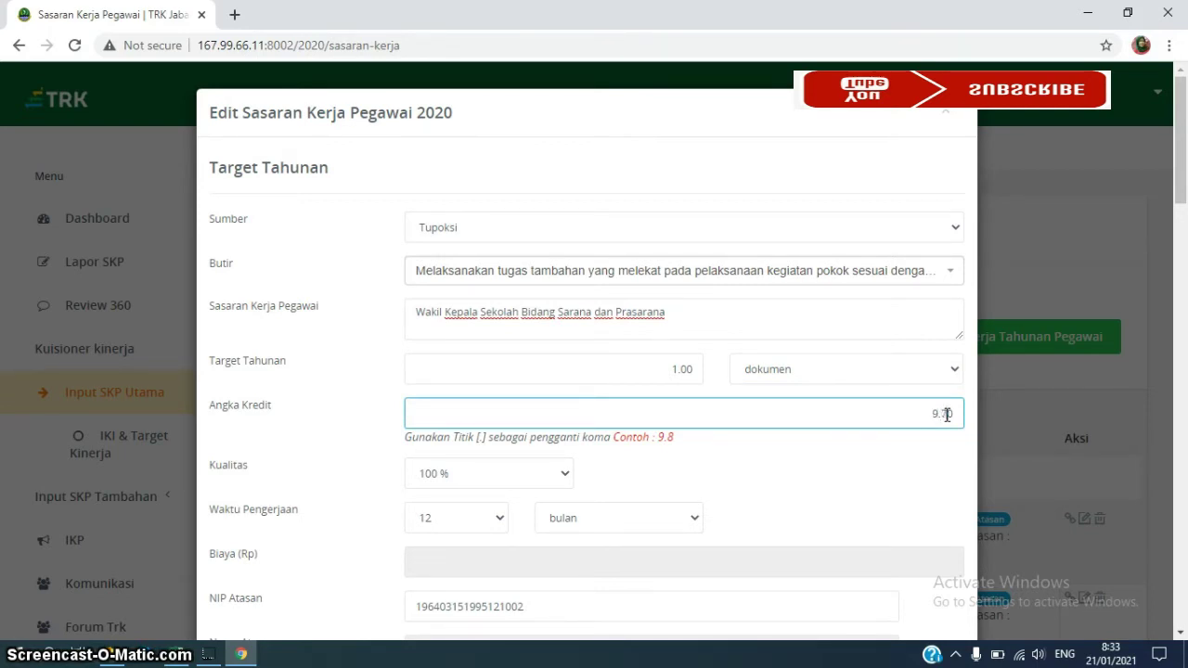
{"action": "type", "text": "5"}
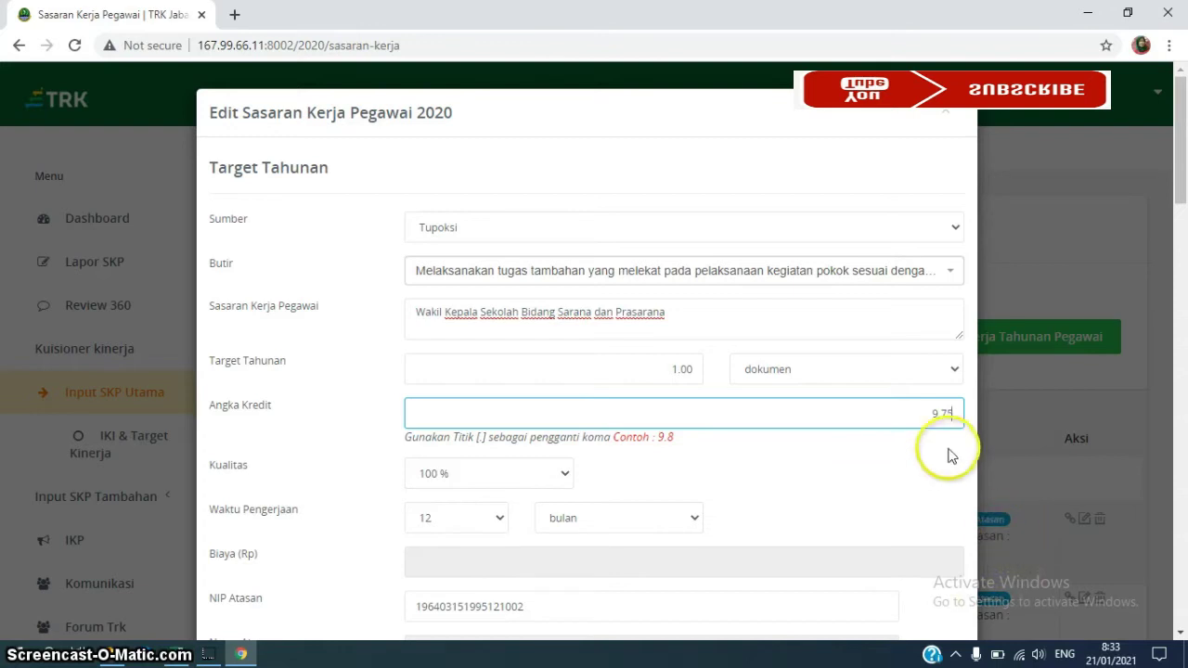
{"action": "left_click", "coordinate": [969, 587]}
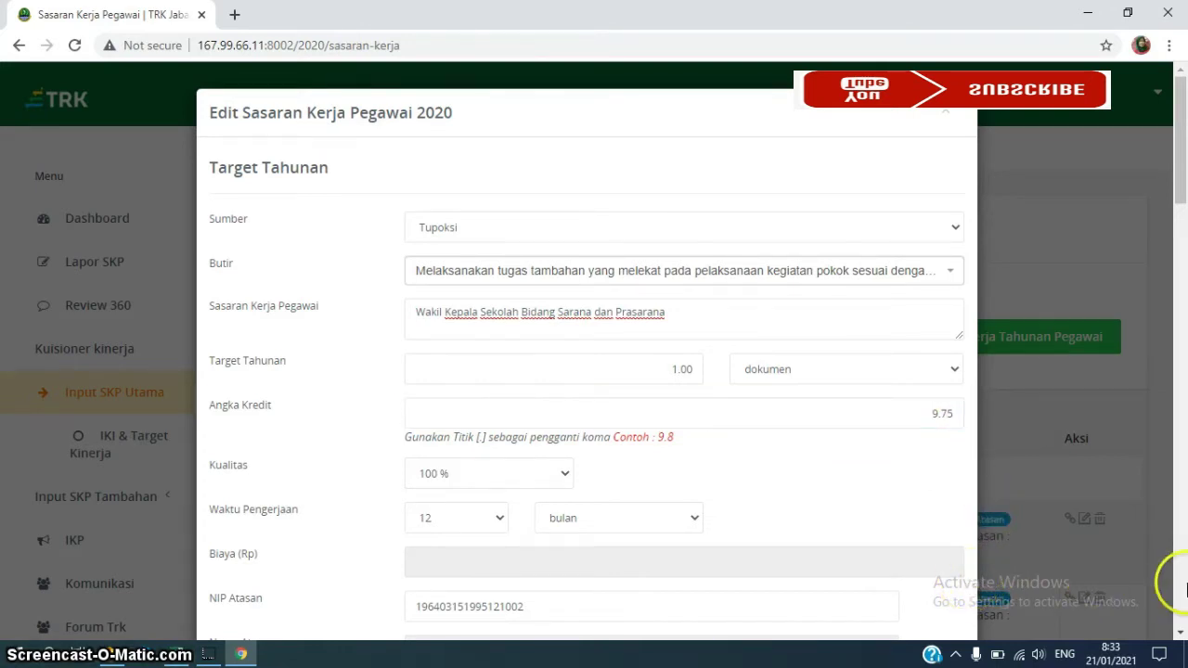
{"action": "left_click", "coordinate": [1180, 632]}
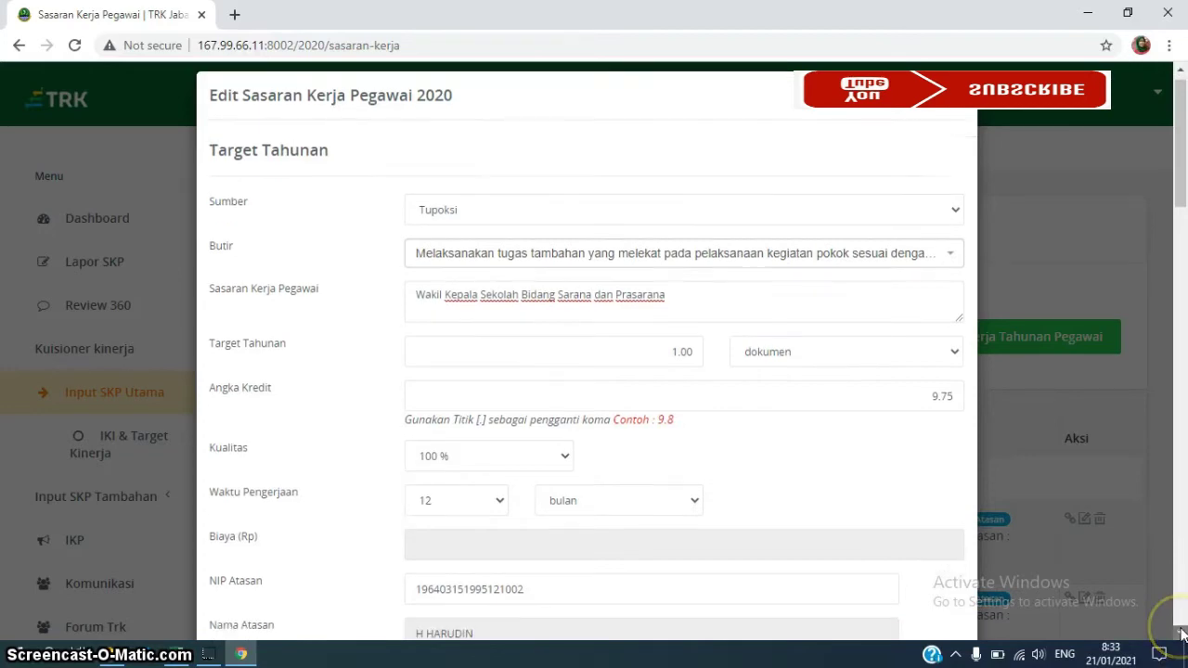
{"action": "left_click_drag", "start_coordinate": [1180, 632], "coordinate": [1180, 632]}
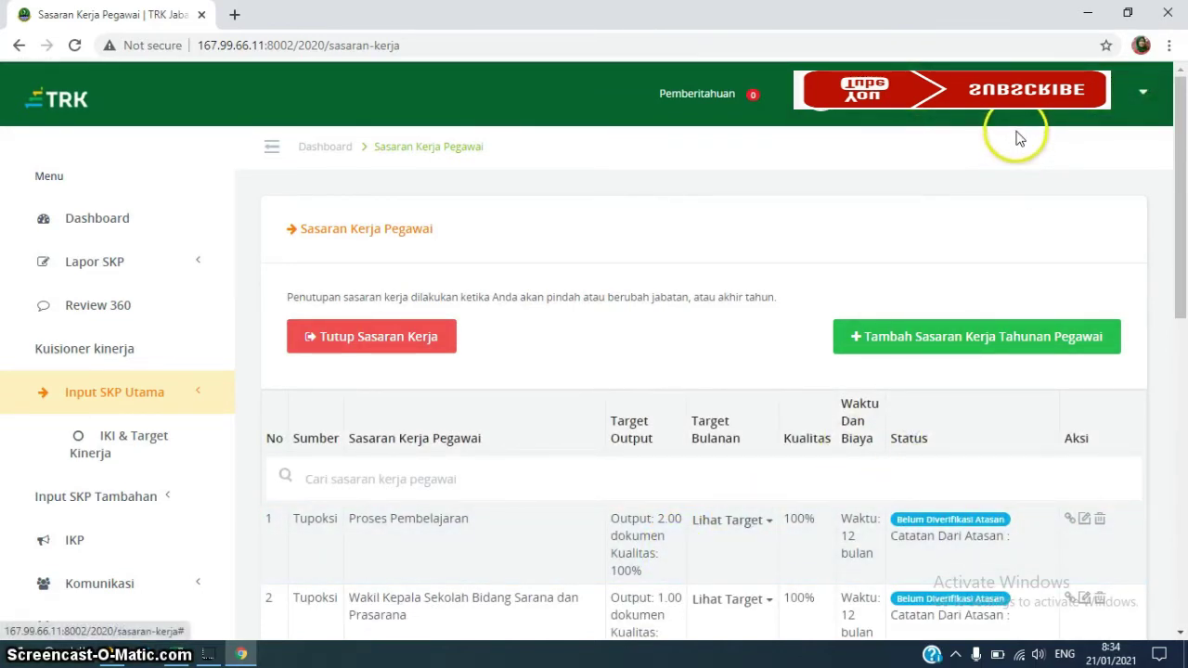
Open row 3, the PGRI professional-organisation entry, for editing
{"action": "left_click", "coordinate": [1181, 632]}
{"action": "left_click", "coordinate": [1181, 632]}
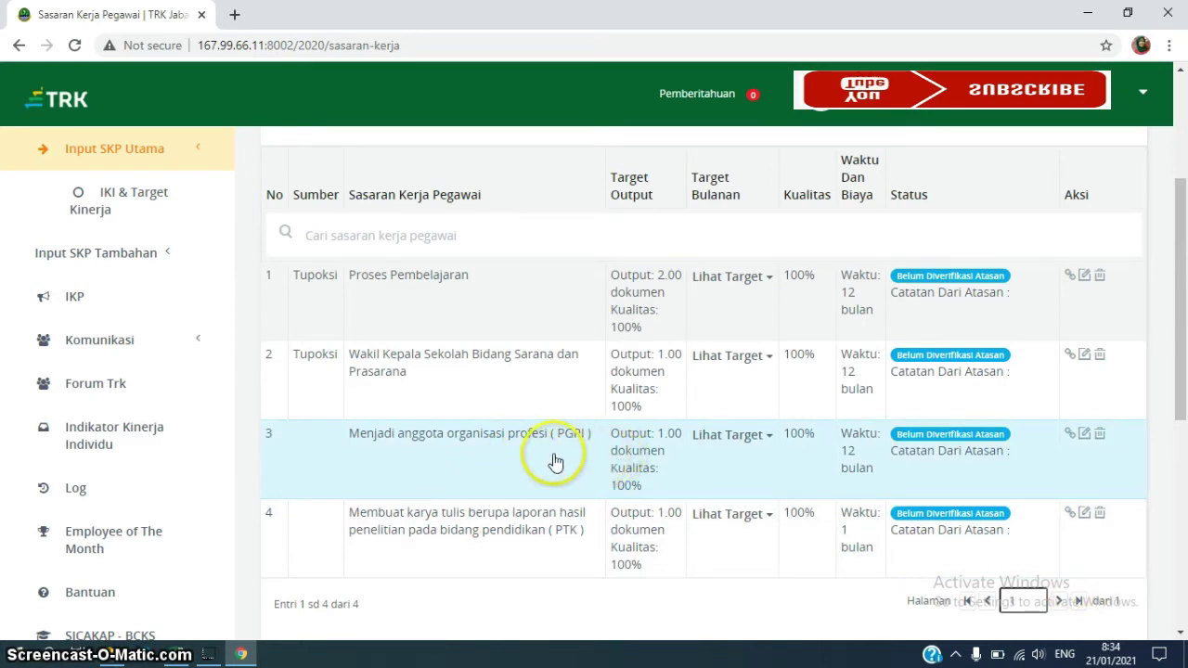
{"action": "left_click", "coordinate": [1084, 435]}
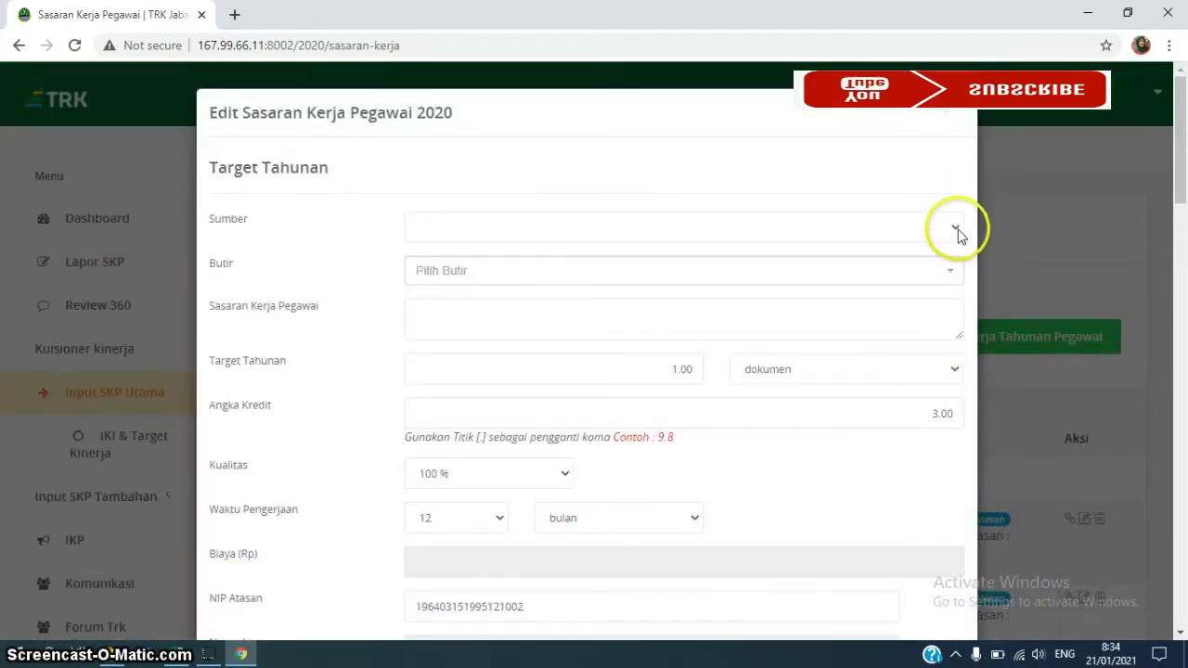
Set the PGRI entry's Sumber to Tupoksi, browse the Butir list, then switch to the Excel PAK workbook
{"action": "left_click", "coordinate": [956, 228]}
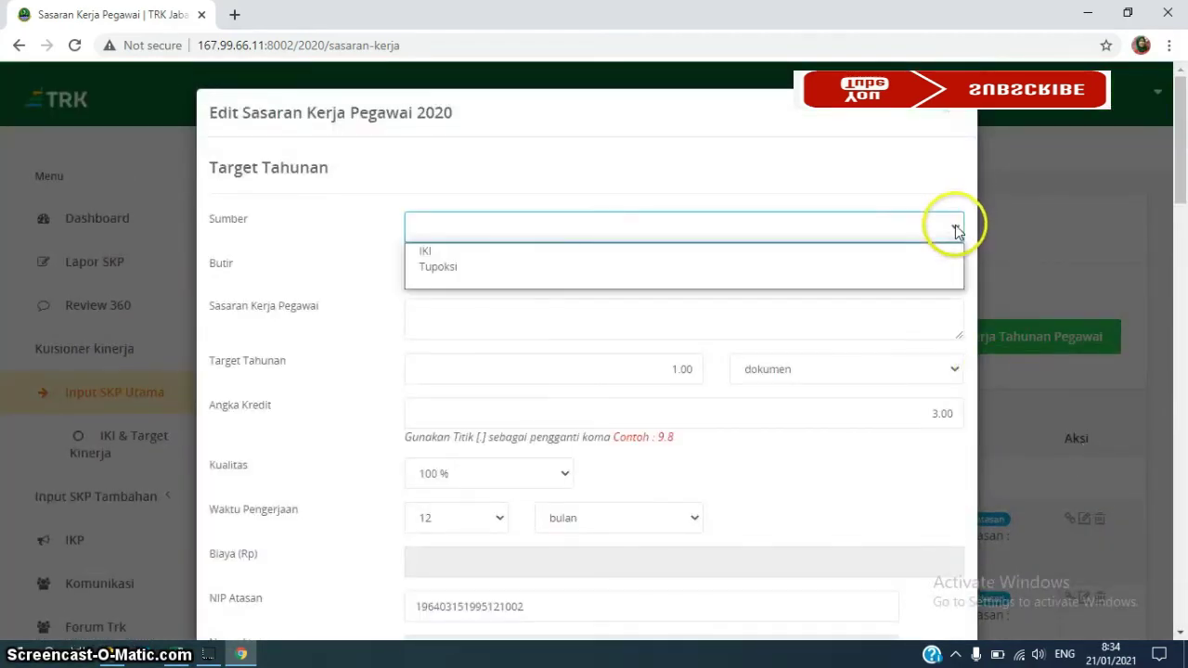
{"action": "left_click", "coordinate": [611, 268]}
{"action": "left_click", "coordinate": [610, 271]}
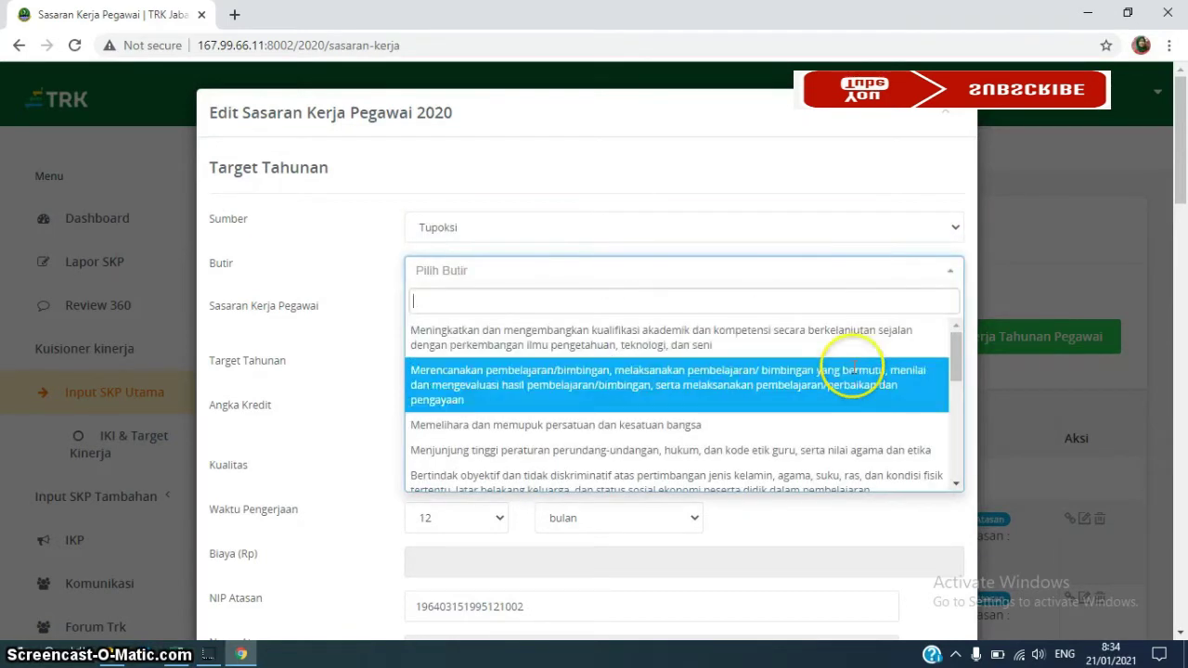
{"action": "left_click", "coordinate": [956, 484]}
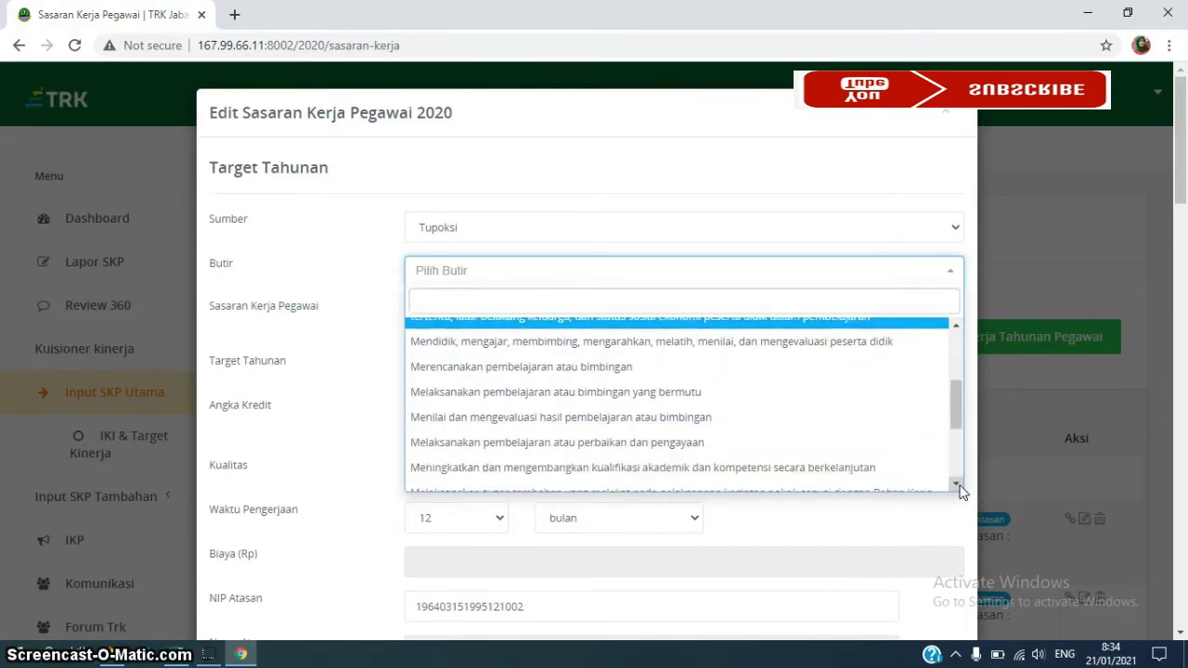
{"action": "left_click", "coordinate": [956, 483]}
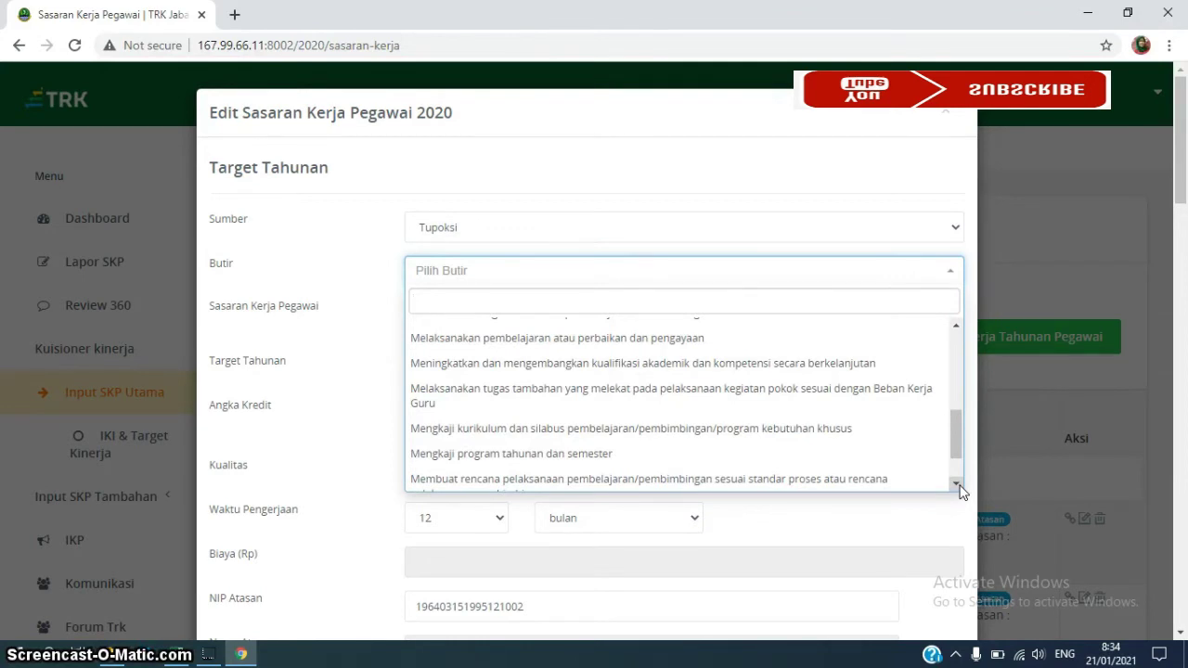
{"action": "left_click", "coordinate": [956, 484]}
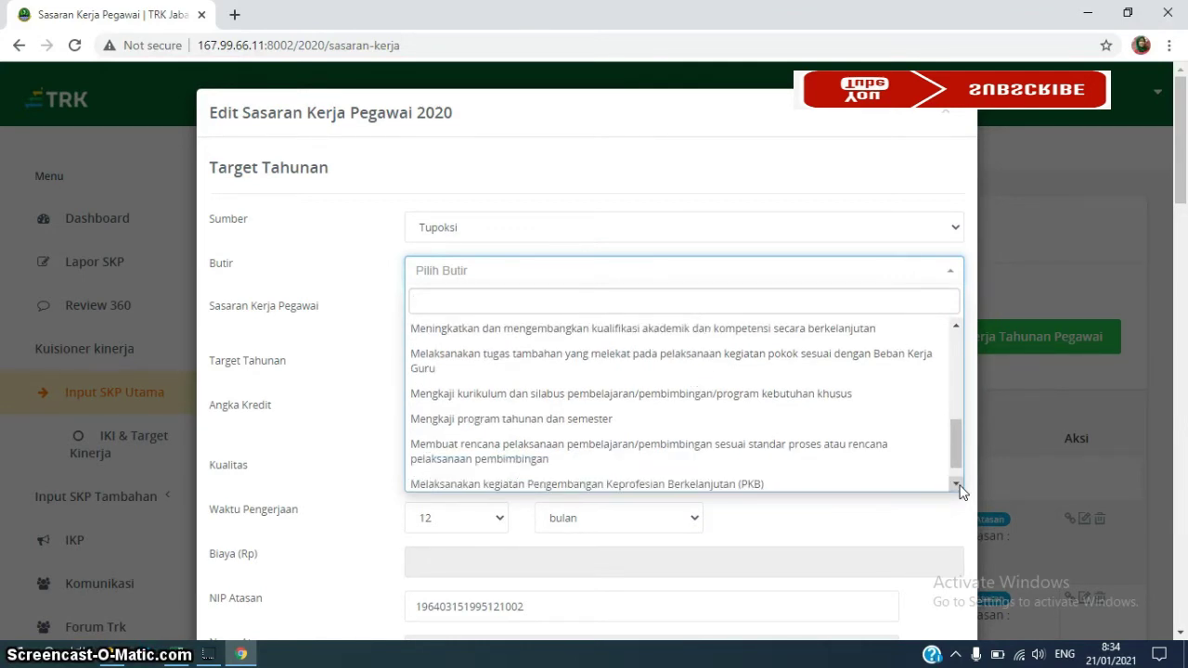
{"action": "left_click", "coordinate": [955, 483]}
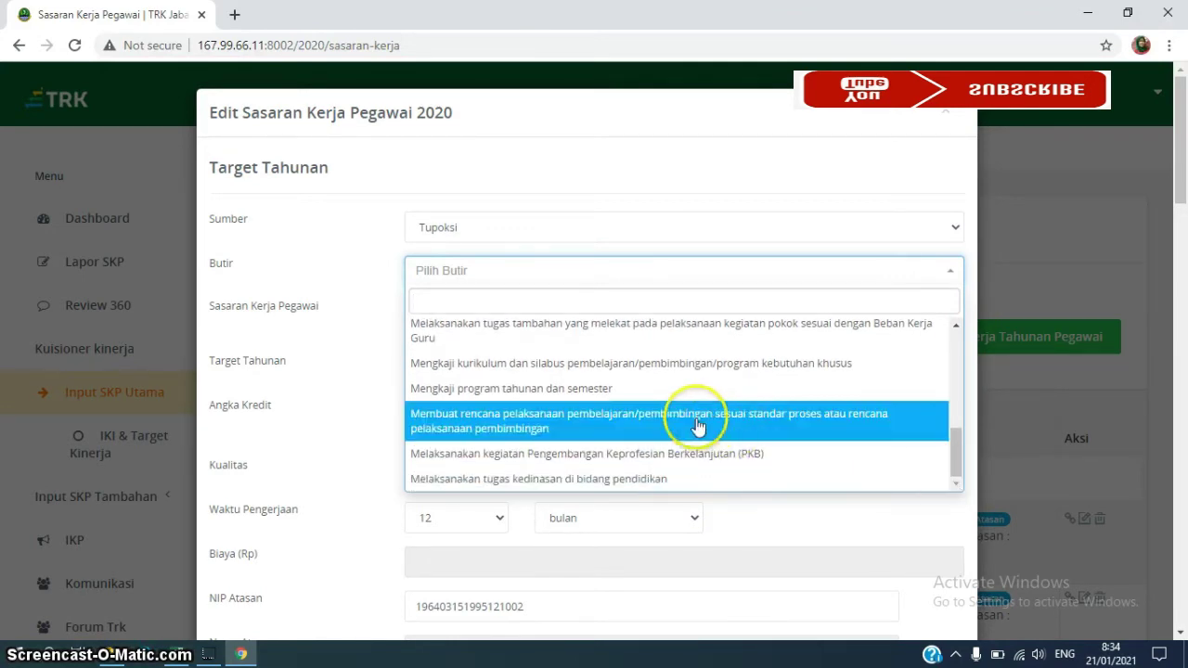
{"action": "left_click", "coordinate": [956, 328]}
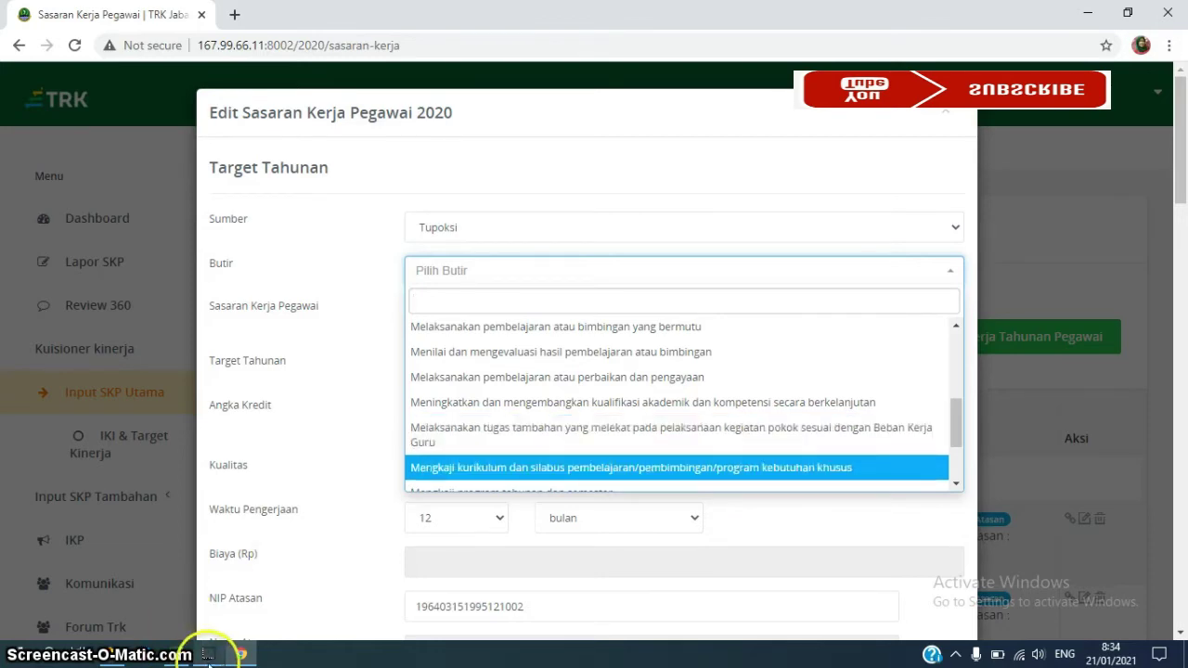
{"action": "left_click", "coordinate": [173, 655]}
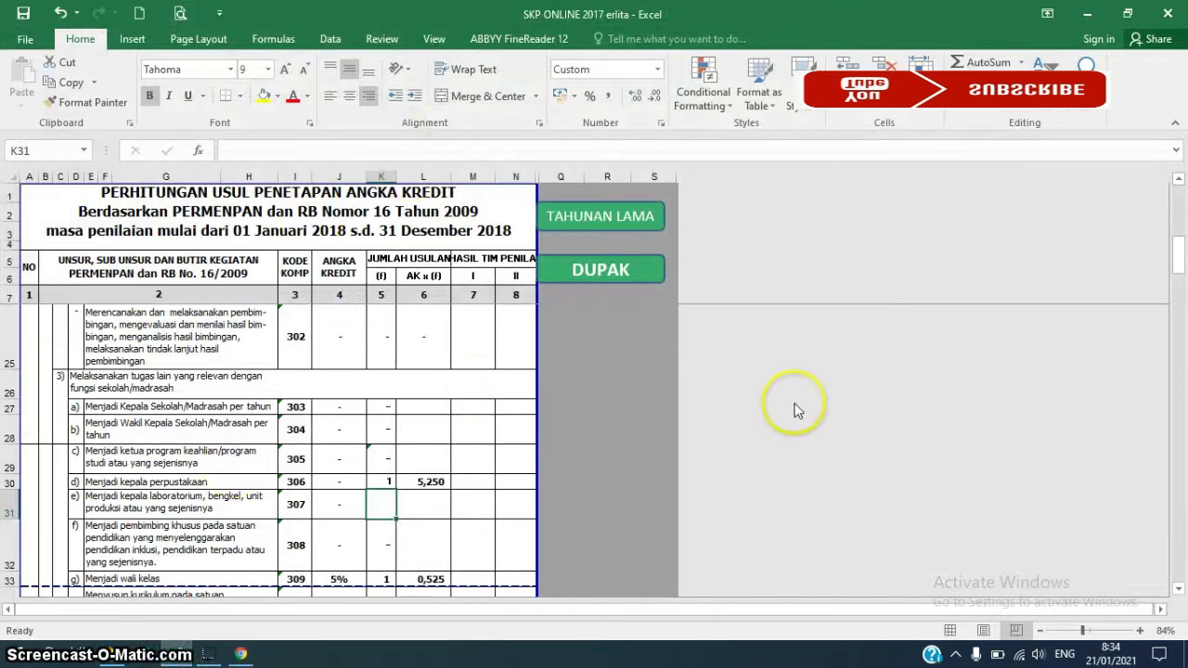
Scroll the DUPAK sheet down past row 130 to review credits through the Unsur Penunjang items
{"action": "left_click", "coordinate": [1180, 253]}
{"action": "left_click_drag", "start_coordinate": [1179, 253], "coordinate": [1176, 194]}
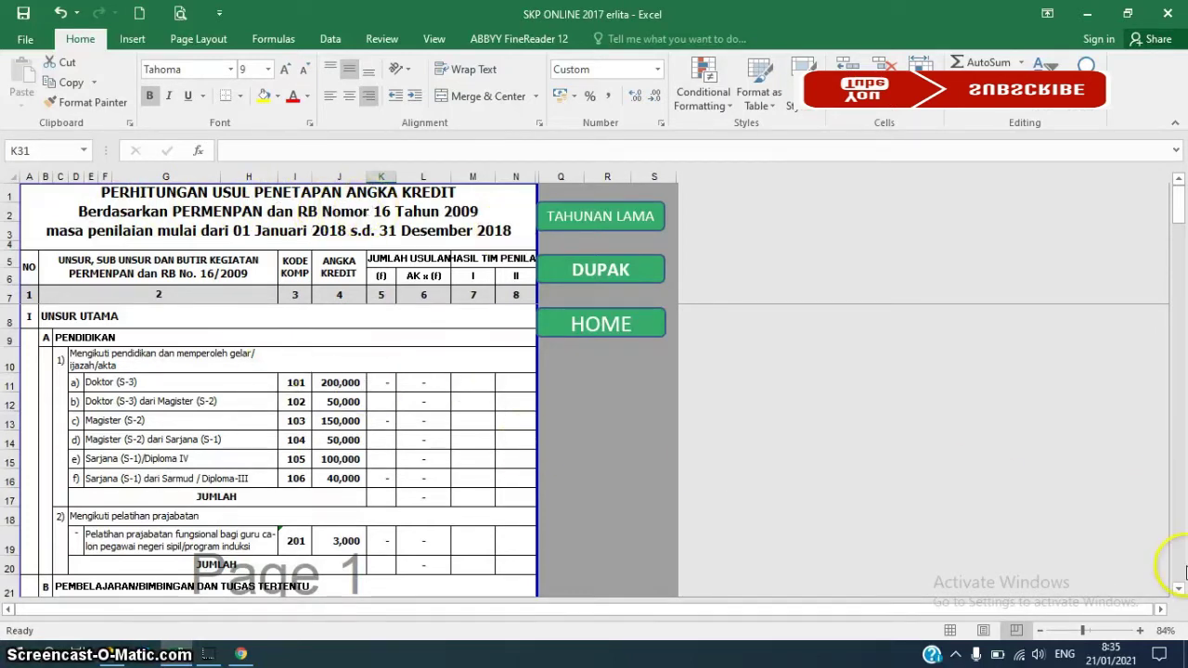
{"action": "left_click", "coordinate": [1178, 590]}
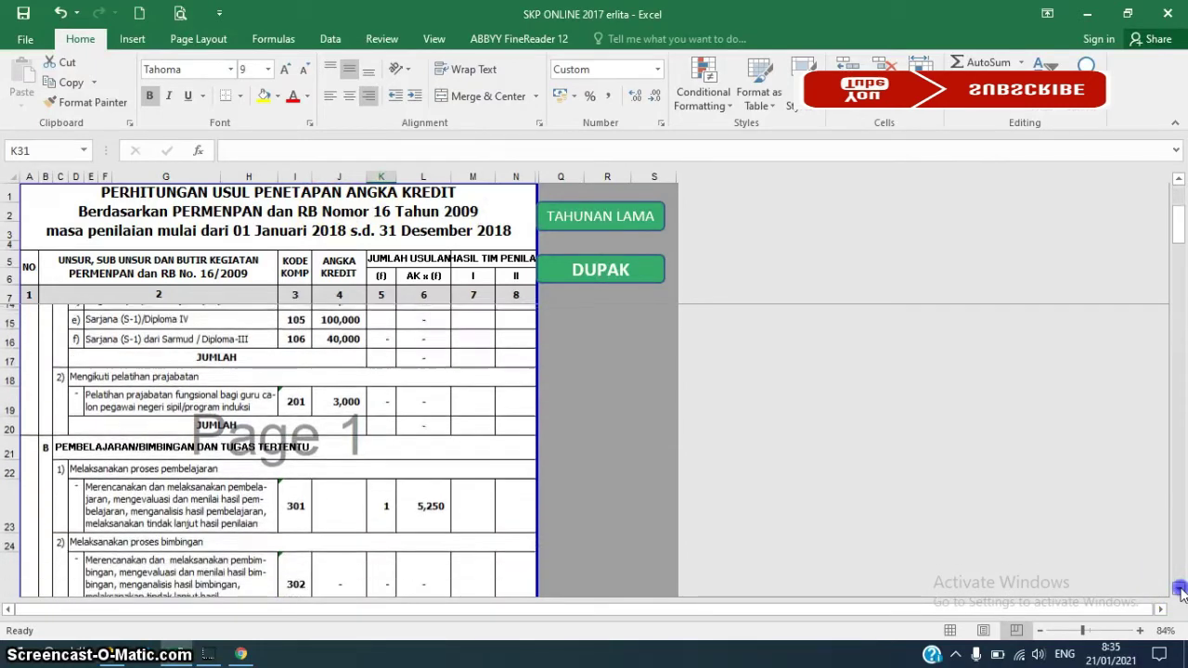
{"action": "left_click", "coordinate": [1178, 590]}
{"action": "left_click", "coordinate": [1179, 590]}
{"action": "left_click", "coordinate": [1178, 590]}
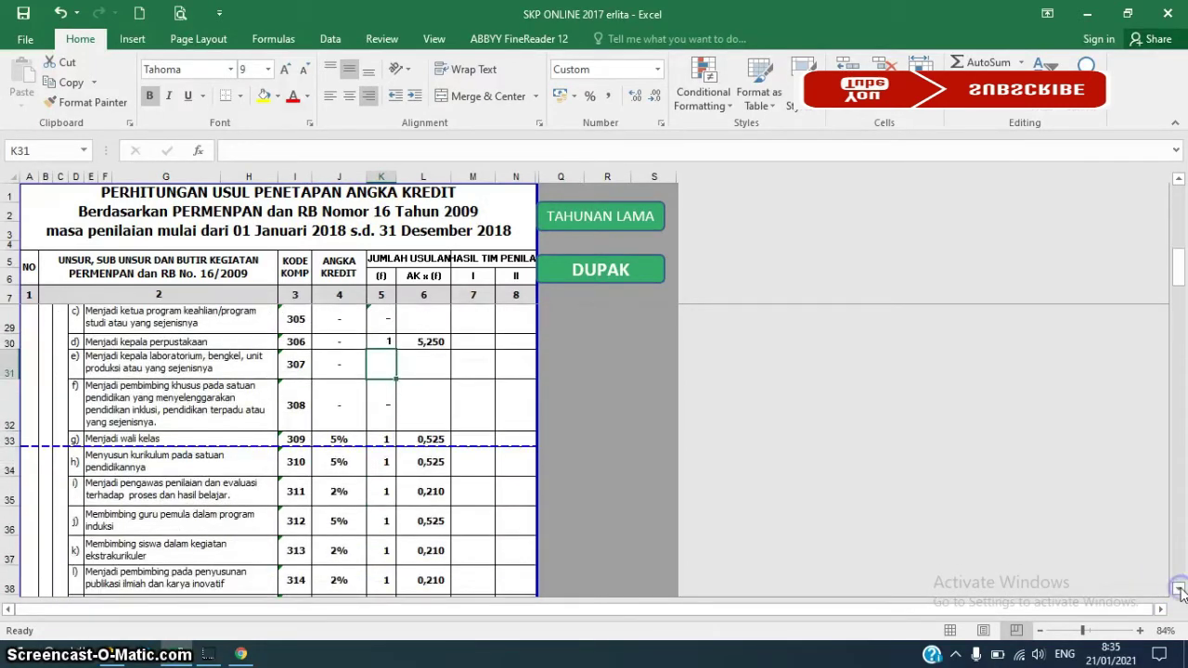
{"action": "left_click", "coordinate": [1178, 590]}
{"action": "left_click", "coordinate": [1178, 590]}
{"action": "left_click", "coordinate": [1178, 590]}
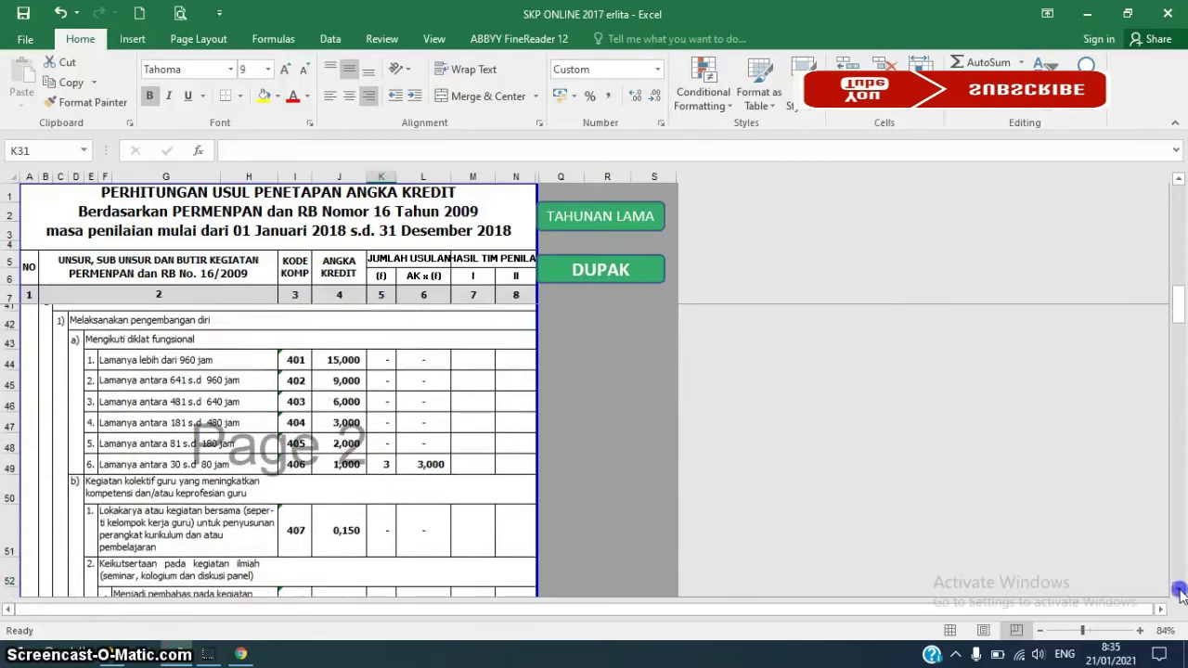
{"action": "left_click", "coordinate": [1178, 590]}
{"action": "left_click", "coordinate": [1178, 590]}
{"action": "left_click", "coordinate": [1178, 590]}
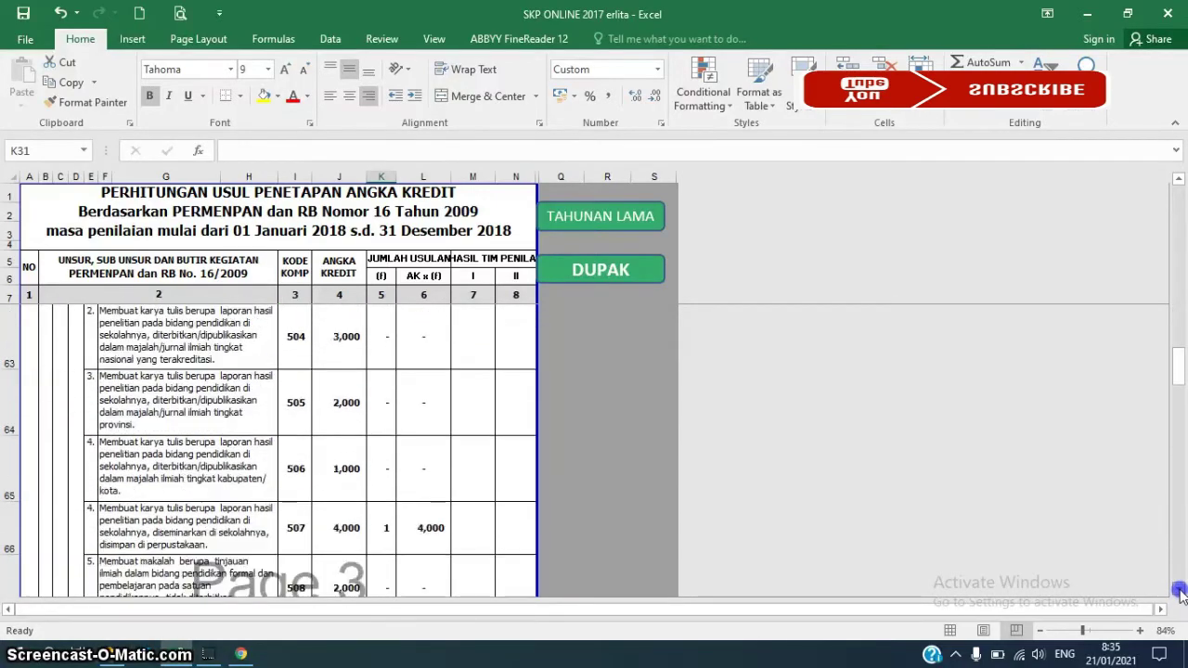
{"action": "left_click", "coordinate": [1179, 590]}
{"action": "left_click", "coordinate": [1178, 590]}
{"action": "left_click", "coordinate": [1179, 590]}
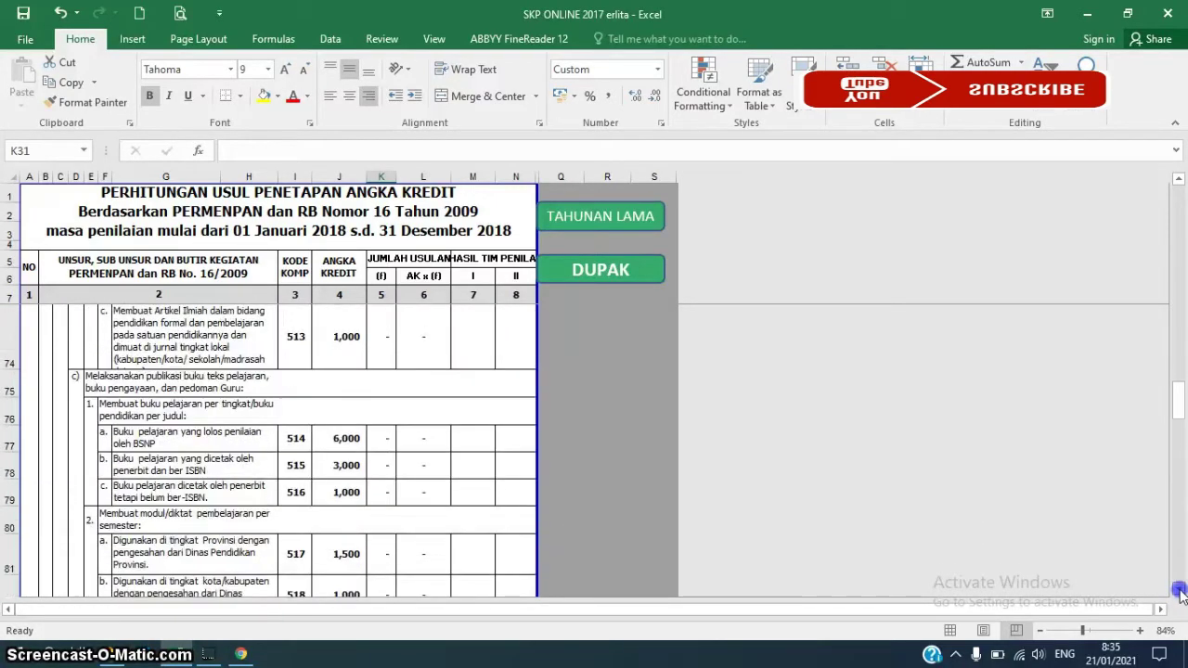
{"action": "left_click", "coordinate": [1178, 590]}
{"action": "left_click", "coordinate": [1179, 590]}
{"action": "left_click", "coordinate": [1178, 590]}
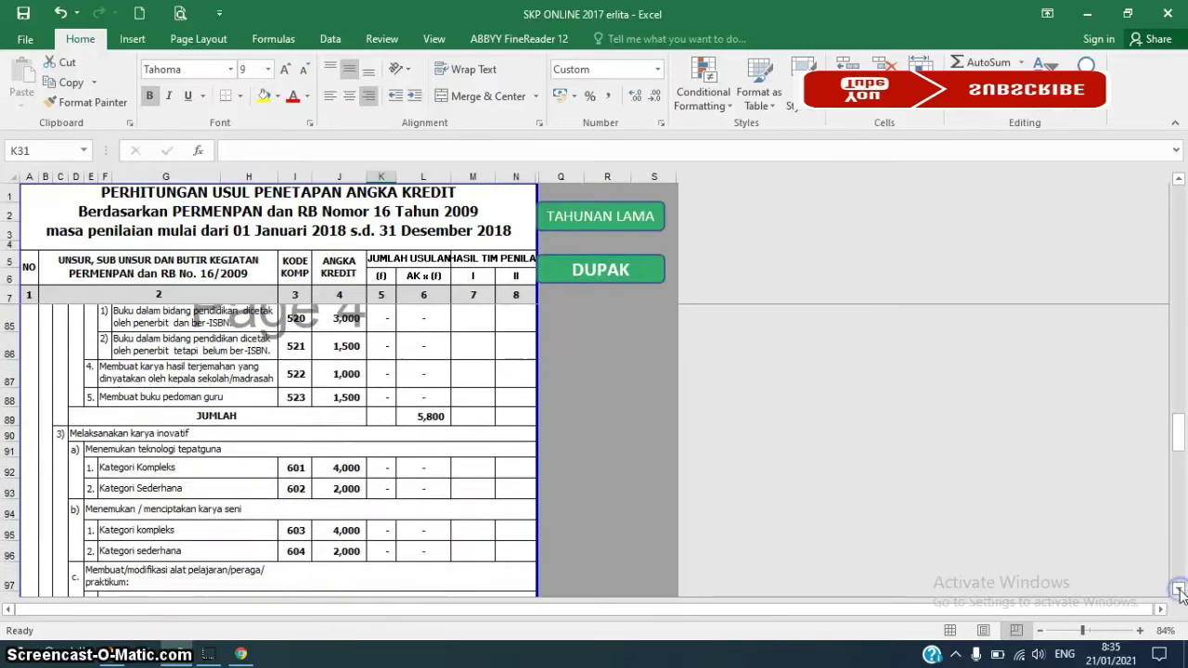
{"action": "left_click", "coordinate": [1179, 590]}
{"action": "left_click", "coordinate": [1179, 590]}
{"action": "left_click", "coordinate": [1179, 590]}
{"action": "left_click", "coordinate": [1178, 590]}
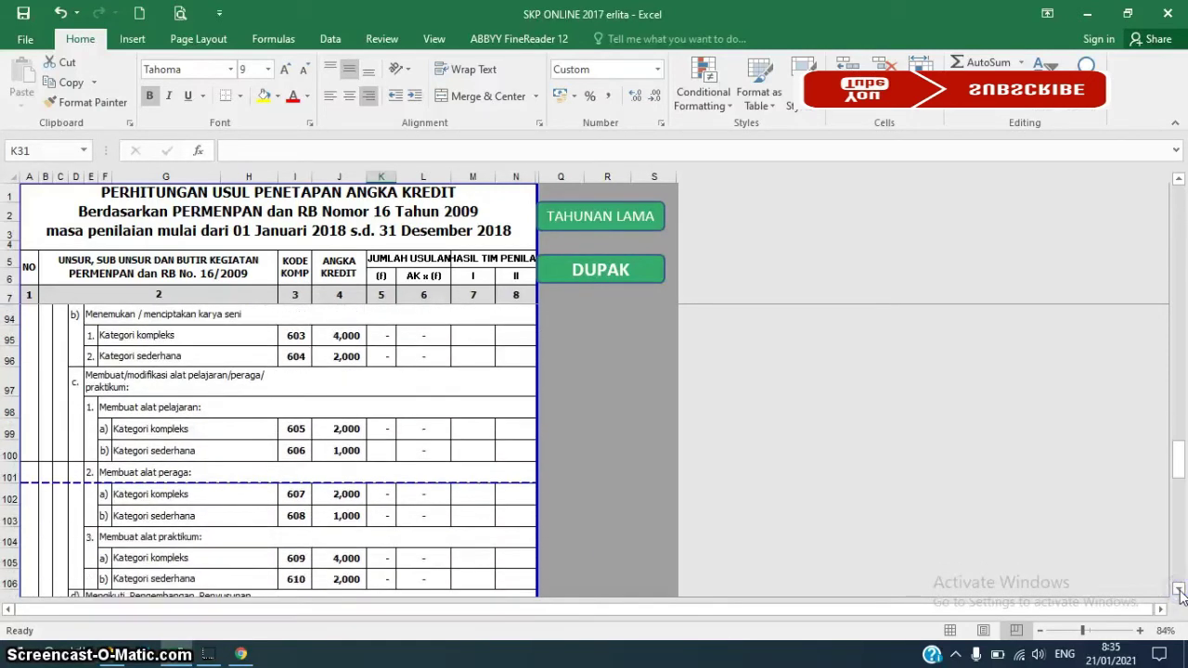
{"action": "left_click", "coordinate": [1179, 590]}
{"action": "left_click", "coordinate": [1178, 590]}
{"action": "left_click", "coordinate": [1178, 590]}
{"action": "left_click", "coordinate": [1178, 590]}
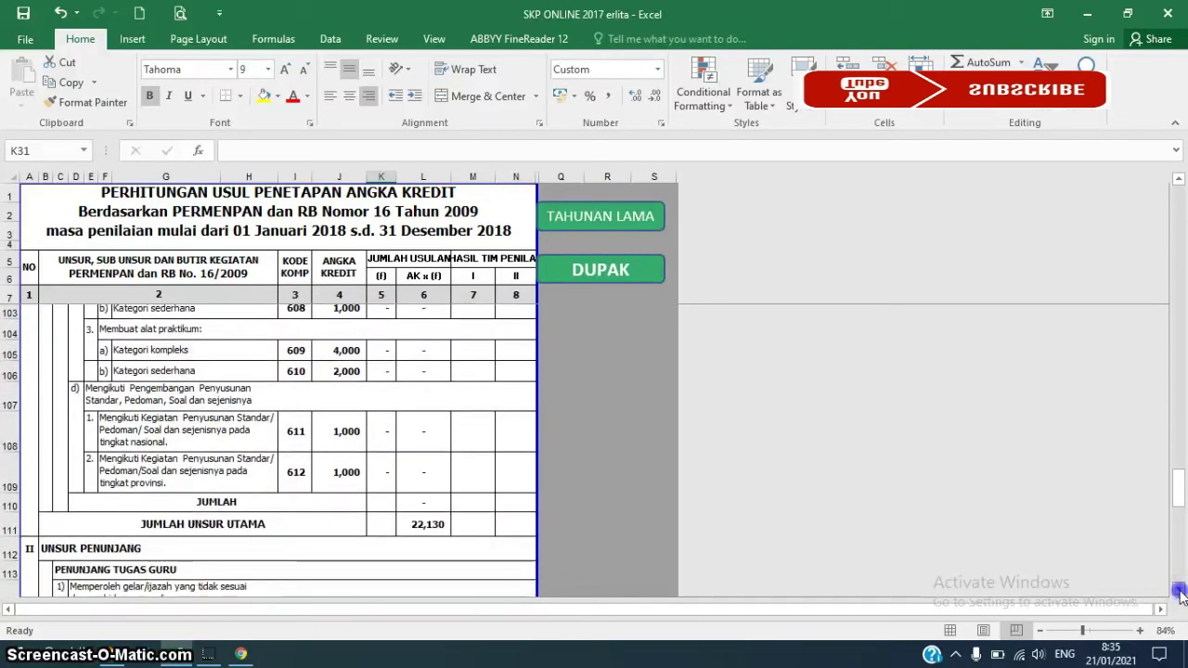
{"action": "left_click", "coordinate": [1178, 590]}
{"action": "left_click", "coordinate": [1178, 590]}
{"action": "left_click", "coordinate": [1179, 591]}
{"action": "left_click", "coordinate": [1178, 590]}
{"action": "left_click", "coordinate": [1178, 590]}
{"action": "left_click", "coordinate": [1179, 590]}
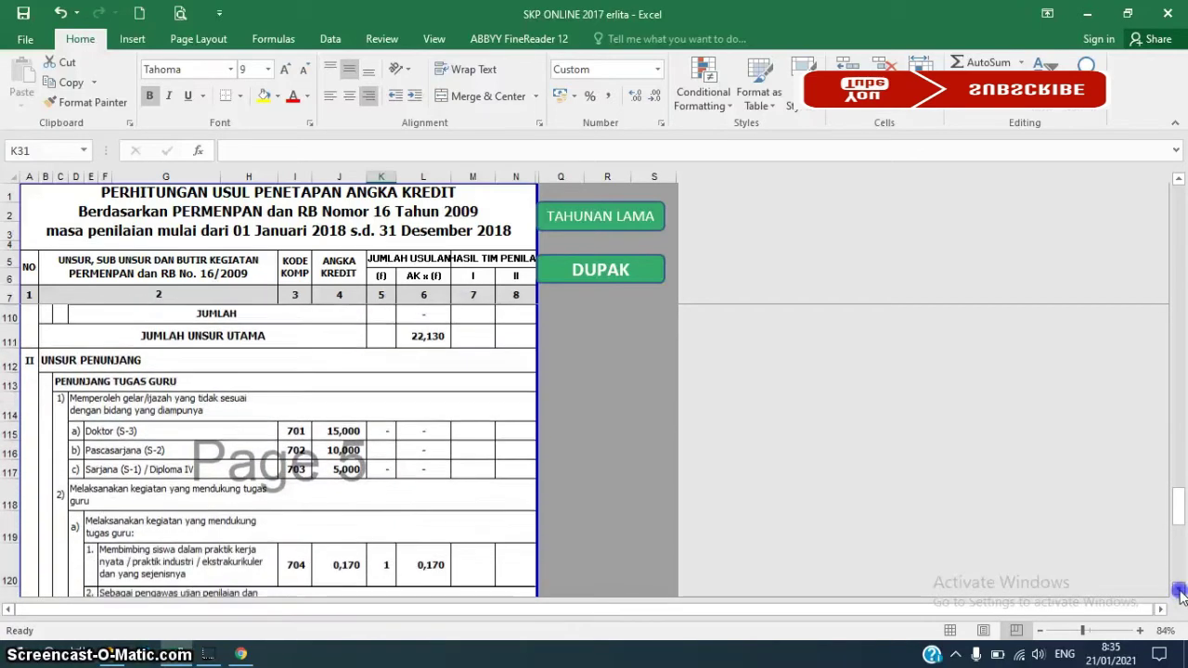
{"action": "left_click", "coordinate": [1178, 590]}
{"action": "left_click", "coordinate": [1179, 590]}
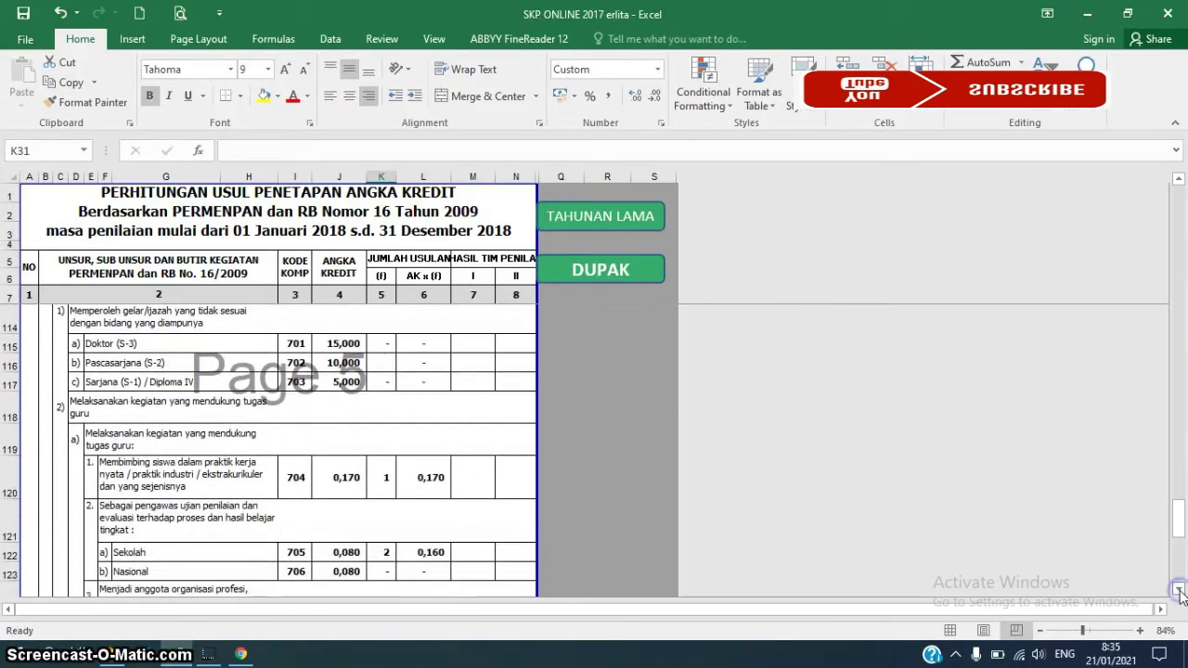
{"action": "left_click", "coordinate": [1178, 590]}
{"action": "left_click", "coordinate": [1178, 590]}
{"action": "left_click", "coordinate": [1178, 590]}
{"action": "left_click", "coordinate": [1178, 590]}
{"action": "left_click", "coordinate": [1178, 590]}
{"action": "left_click", "coordinate": [1178, 590]}
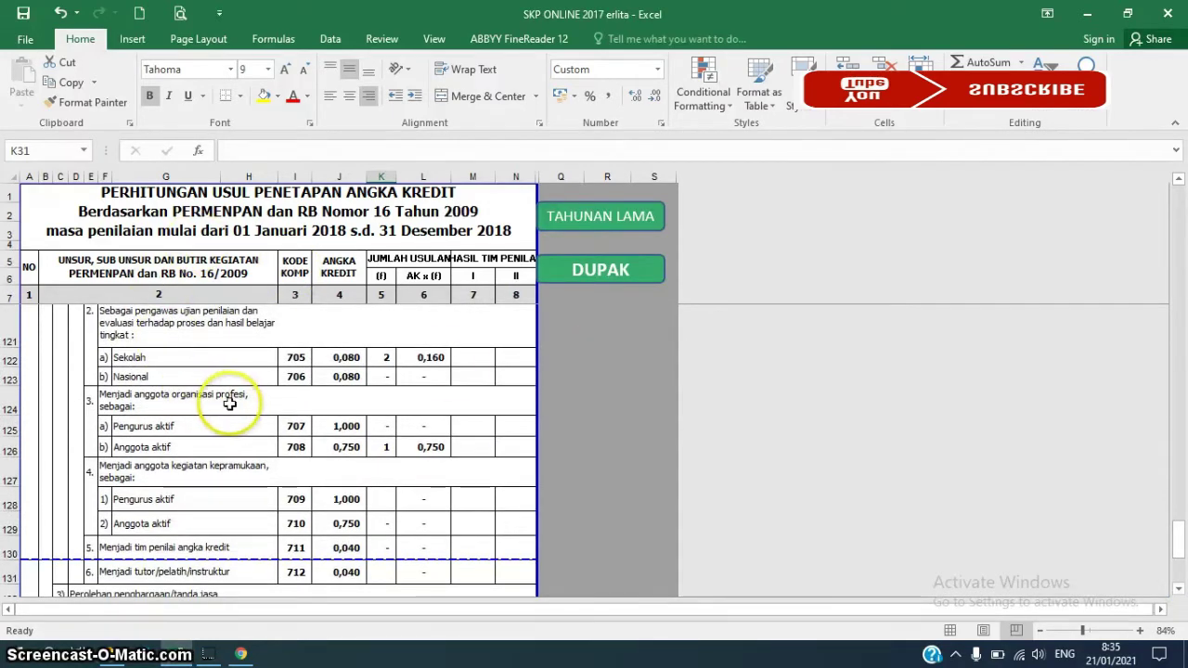
Scroll back up to row 110 and return to the TRK Jabar edit form in Chrome
{"action": "left_click", "coordinate": [1178, 179]}
{"action": "left_click", "coordinate": [1178, 179]}
{"action": "left_click", "coordinate": [1179, 179]}
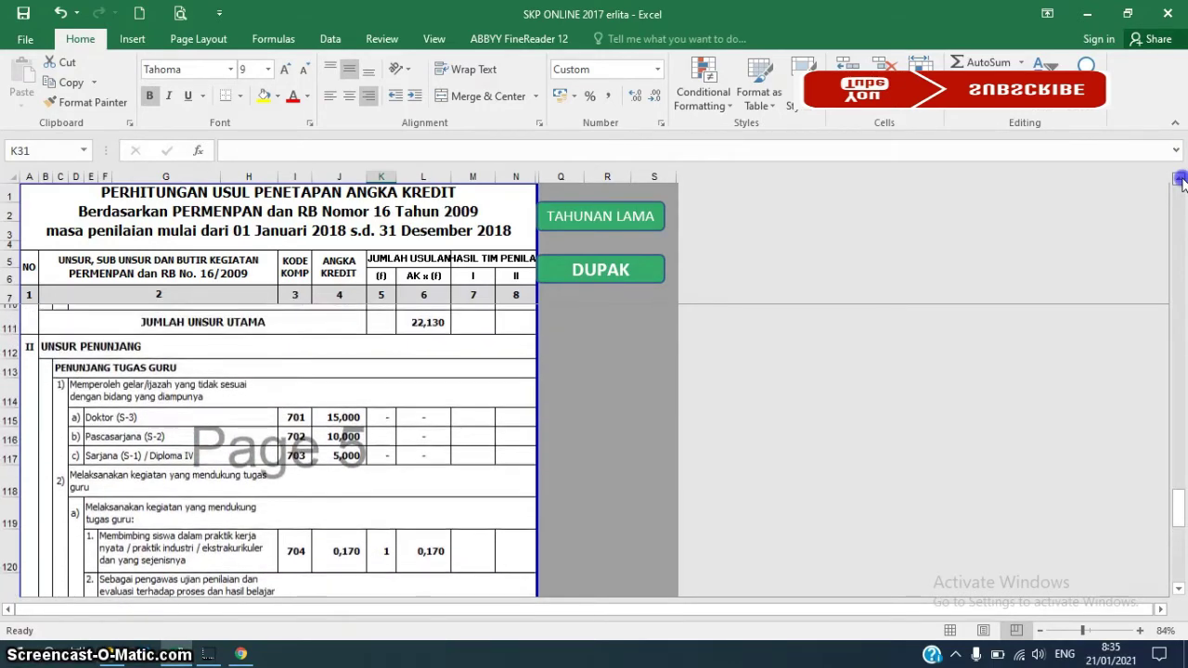
{"action": "left_click", "coordinate": [1178, 179]}
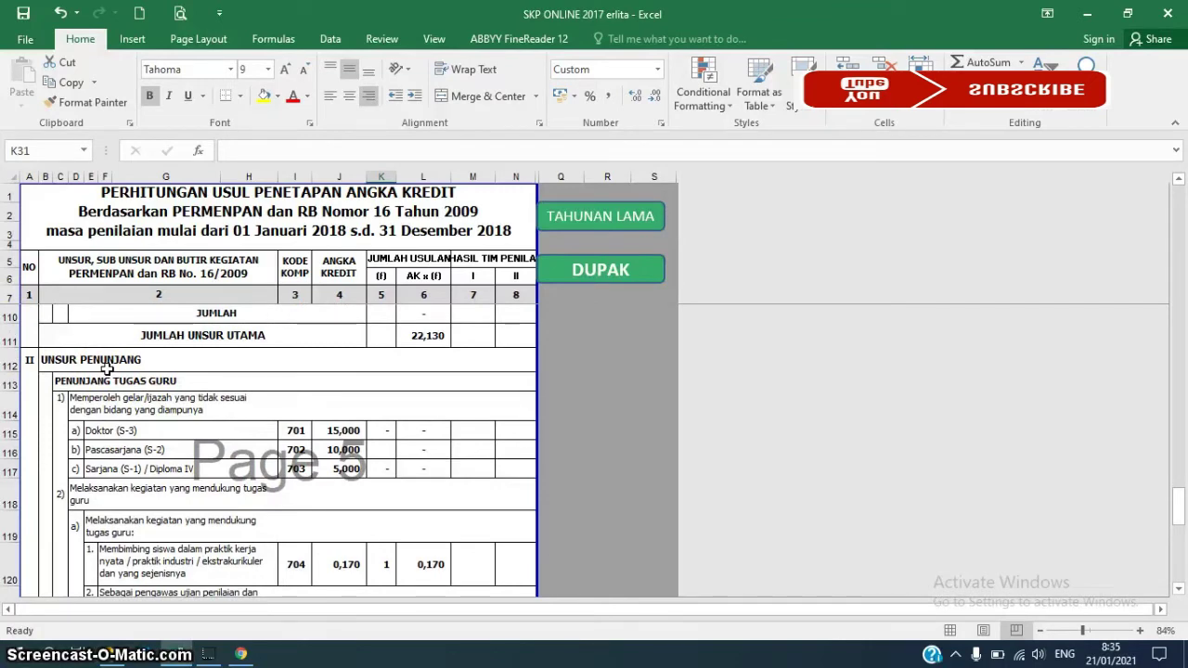
{"action": "left_click", "coordinate": [241, 655]}
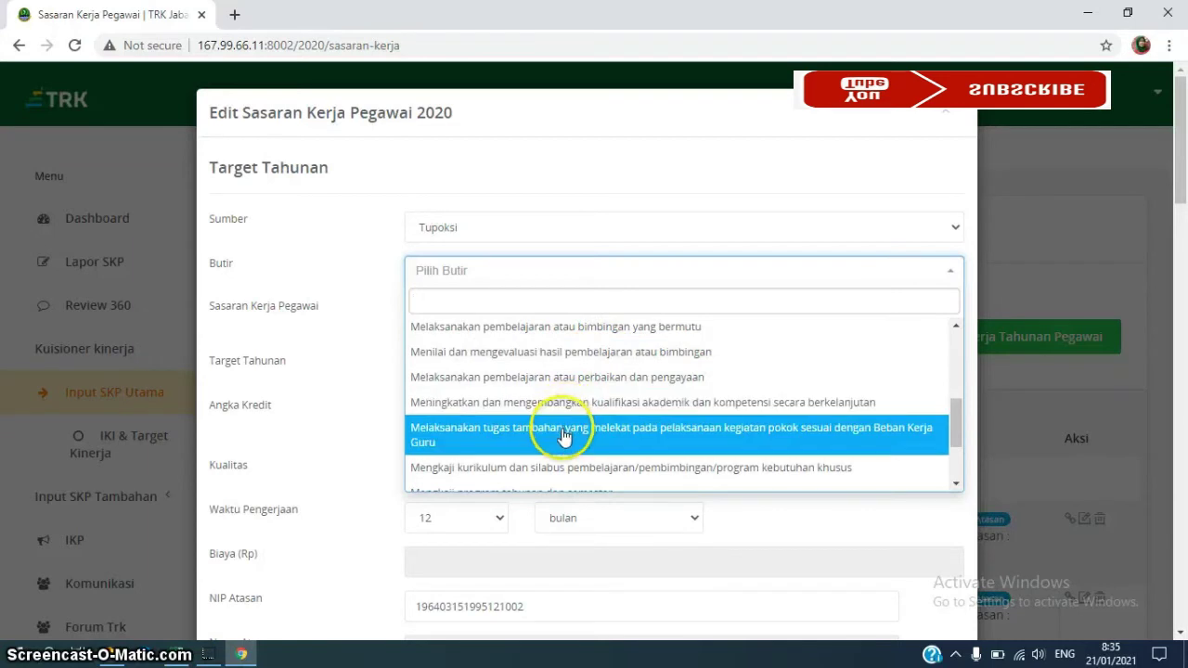
Choose the 'Melaksanakan tugas tambahan…' Butir and replace the Sasaran Kerja Pegawai with 'Anggota Aktif PGRI'
{"action": "left_click", "coordinate": [563, 436]}
{"action": "left_click", "coordinate": [510, 327]}
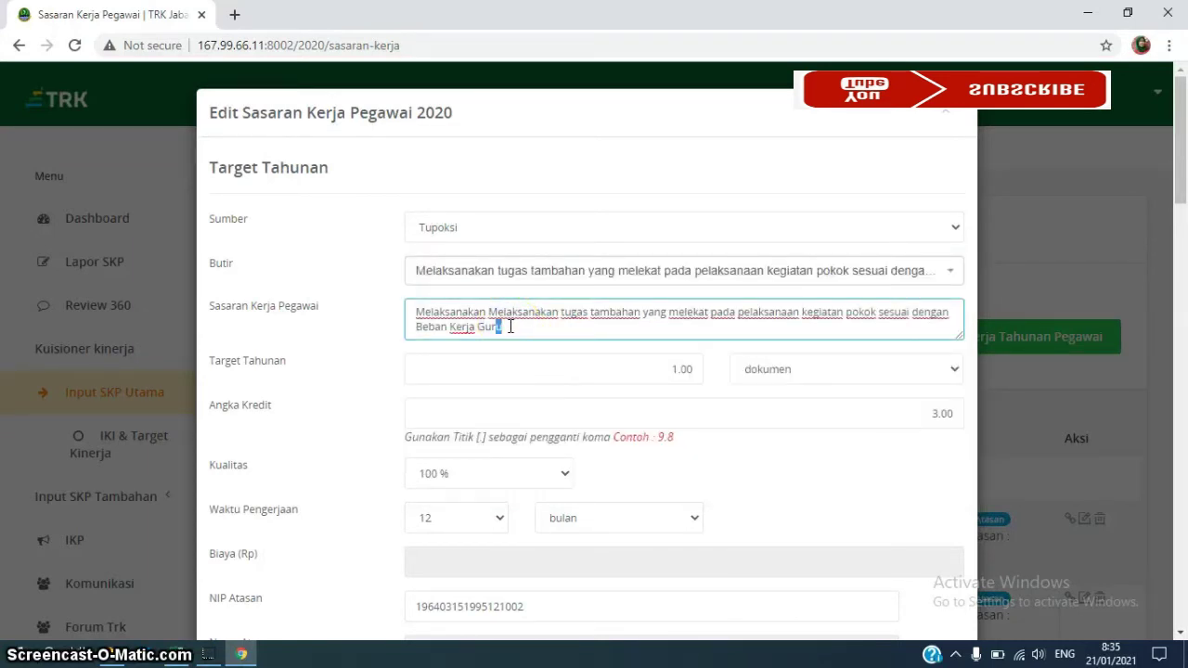
{"action": "key", "text": "shift+Left"}
{"action": "key", "text": "shift+Left"}
{"action": "key", "text": "shift+Left"}
{"action": "key", "text": "shift+Left"}
{"action": "key", "text": "shift+Left"}
{"action": "key", "text": "shift+Left"}
{"action": "key", "text": "shift+Left"}
{"action": "key", "text": "shift+Left"}
{"action": "key", "text": "shift+Left"}
{"action": "key", "text": "shift+Left"}
{"action": "key", "text": "shift+Left"}
{"action": "key", "text": "shift+Left"}
{"action": "key", "text": "shift+Left"}
{"action": "key", "text": "shift+Left"}
{"action": "key", "text": "shift+Left"}
{"action": "key", "text": "shift+Left"}
{"action": "key", "text": "shift+Left"}
{"action": "key", "text": "shift+Left"}
{"action": "key", "text": "shift+Left"}
{"action": "key", "text": "shift+Left"}
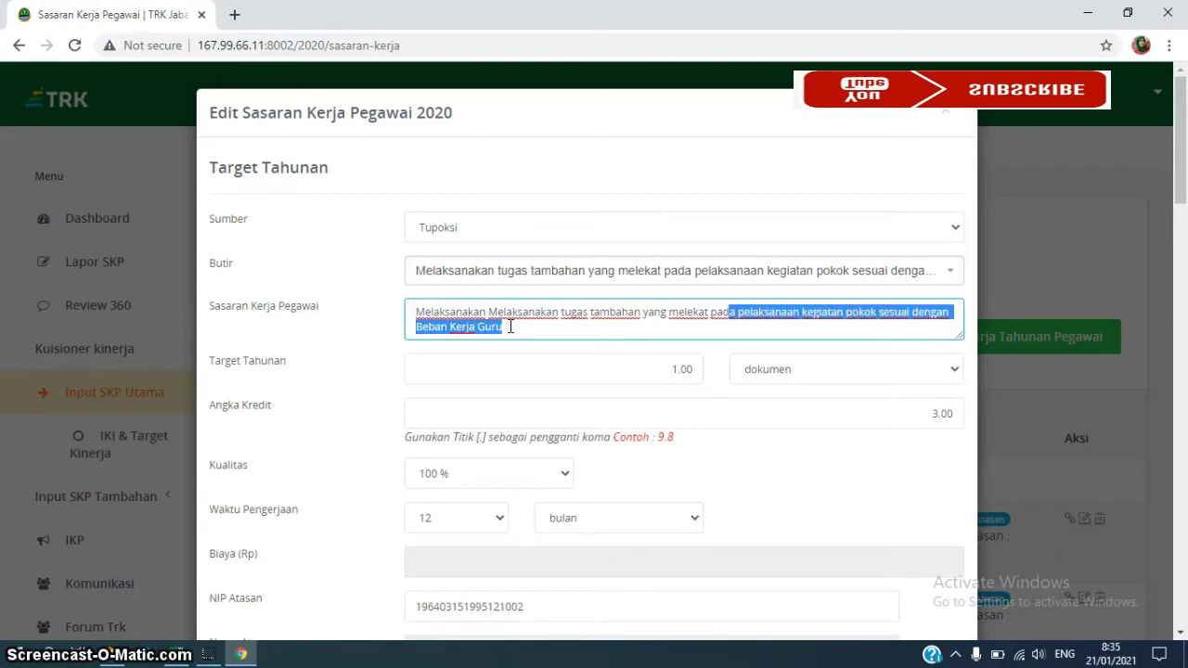
{"action": "key", "text": "shift+Left"}
{"action": "key", "text": "shift+Left"}
{"action": "key", "text": "shift+Left"}
{"action": "key", "text": "shift+Left"}
{"action": "key", "text": "shift+Left"}
{"action": "key", "text": "shift+Left"}
{"action": "key", "text": "shift+Left"}
{"action": "key", "text": "shift+Left"}
{"action": "key", "text": "shift+Left"}
{"action": "key", "text": "shift+Left"}
{"action": "key", "text": "shift+Left"}
{"action": "key", "text": "shift+Left"}
{"action": "key", "text": "shift+Left"}
{"action": "key", "text": "shift+Left"}
{"action": "key", "text": "shift+Left"}
{"action": "key", "text": "shift+Left"}
{"action": "key", "text": "shift+Left"}
{"action": "key", "text": "shift+Left"}
{"action": "key", "text": "shift+Left"}
{"action": "key", "text": "shift+Left"}
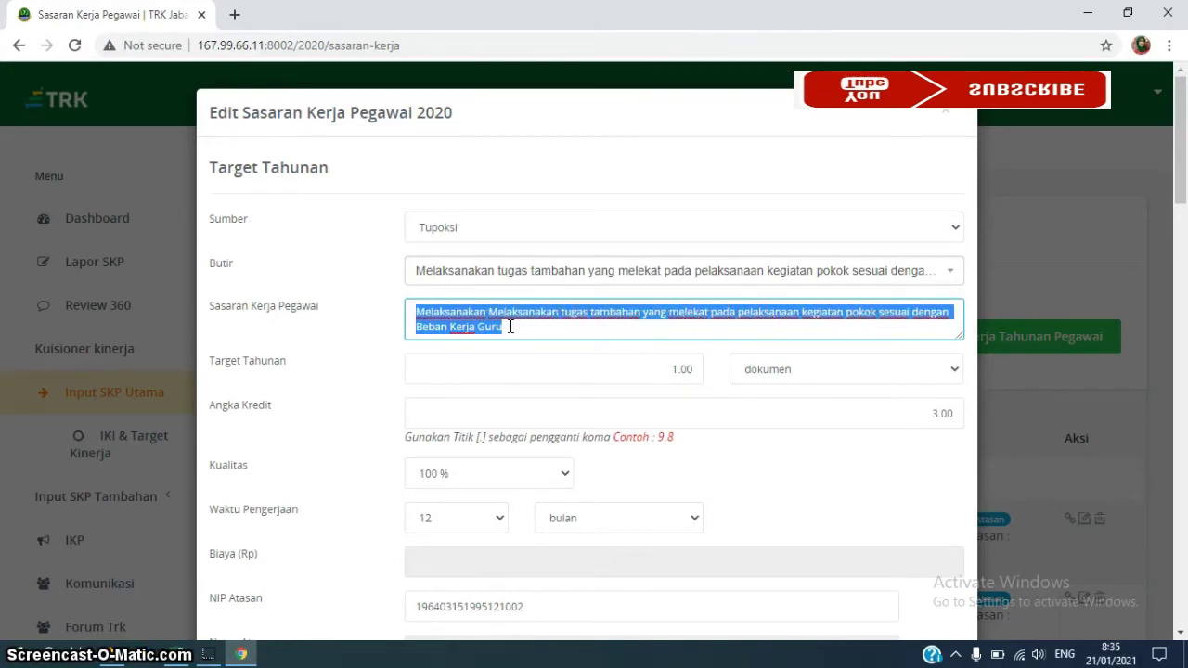
{"action": "key", "text": "BackSpace"}
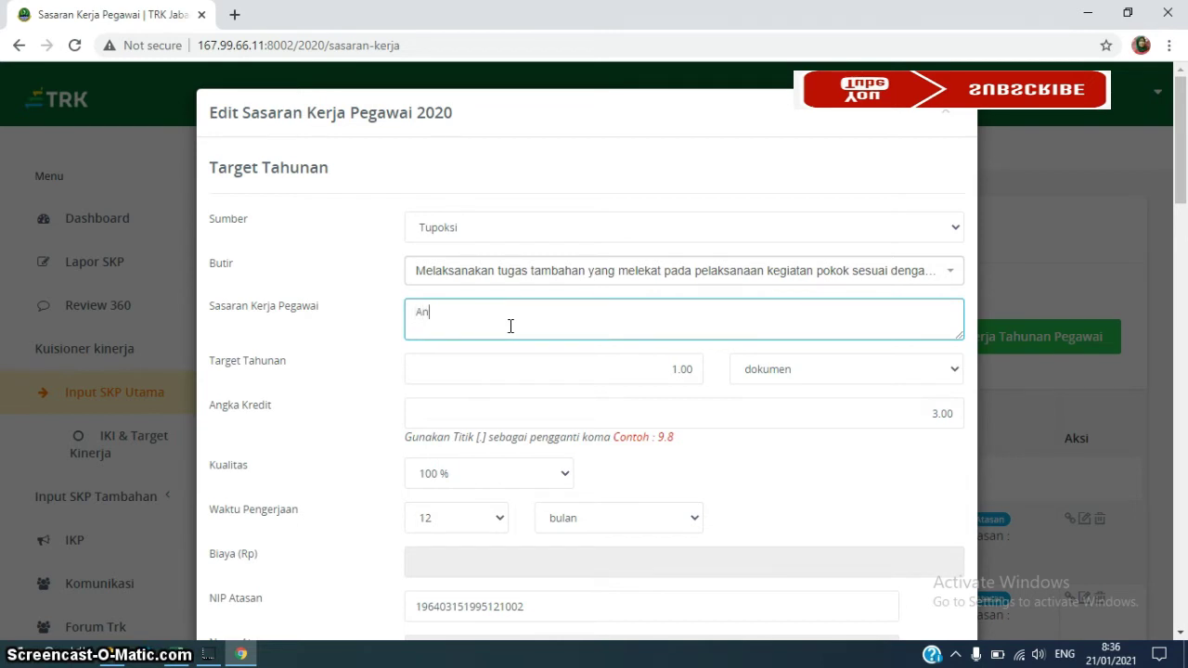
{"action": "type", "text": "Anggota Aktif PGRI"}
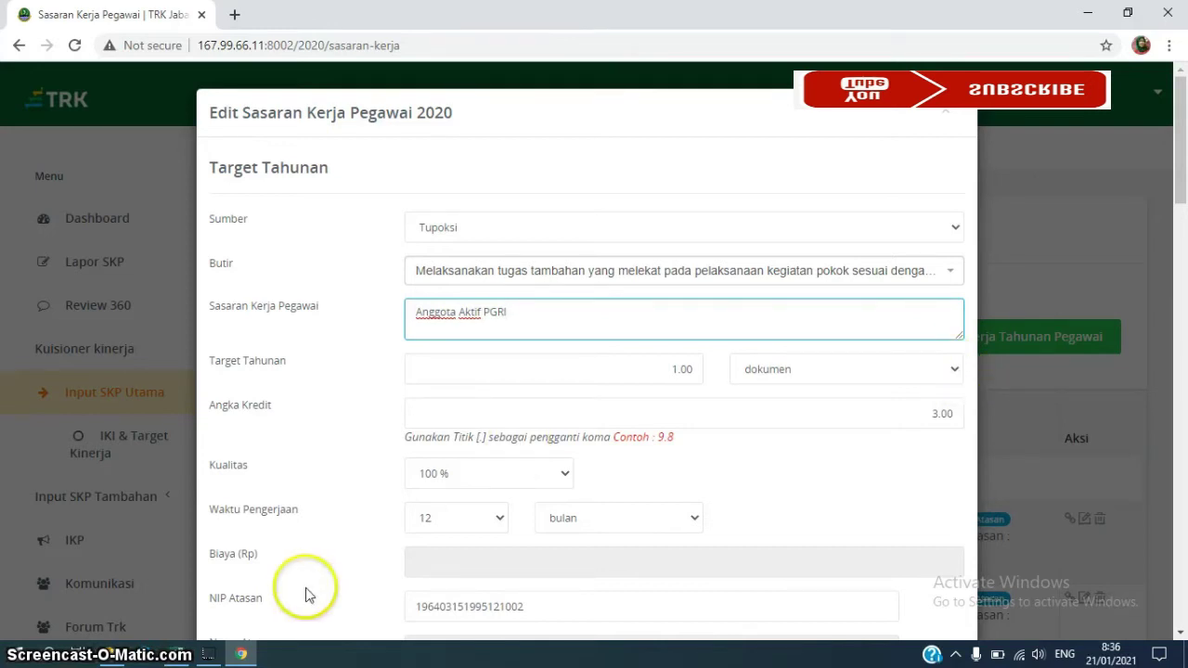
In the PAK workbook, set golongan cell D6 to 8 (III/d) on the DATA AWAL SKP ONLINE sheet
{"action": "mouse_move", "coordinate": [175, 653]}
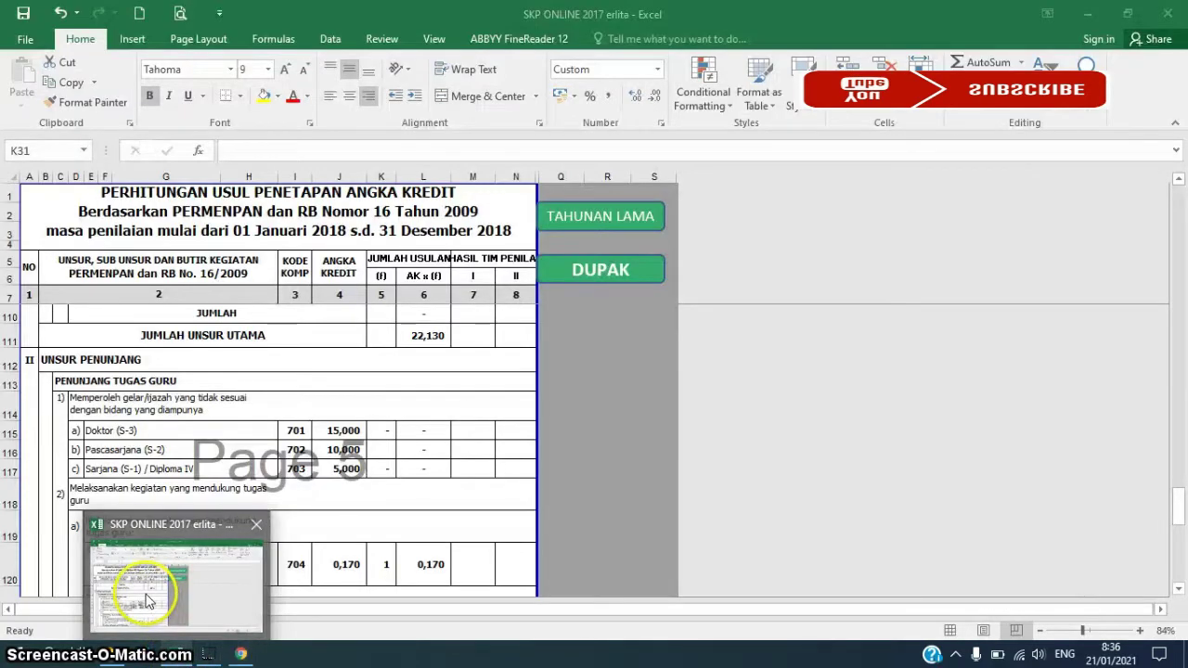
{"action": "left_click", "coordinate": [148, 601]}
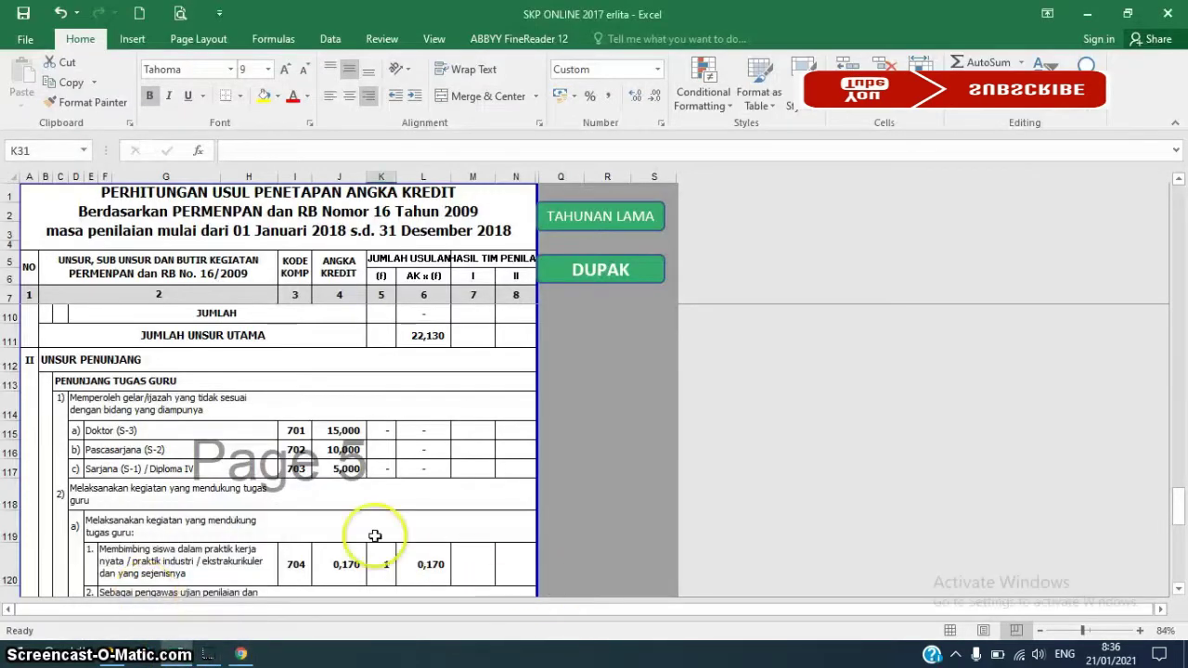
{"action": "left_click", "coordinate": [593, 267]}
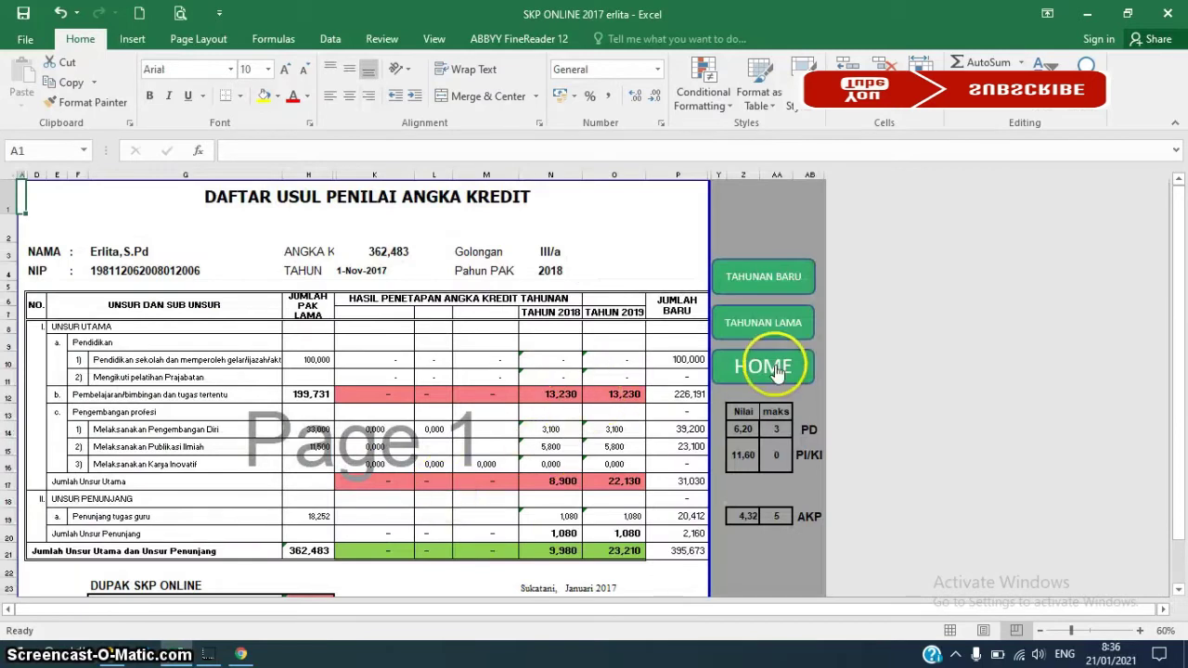
{"action": "left_click", "coordinate": [763, 366]}
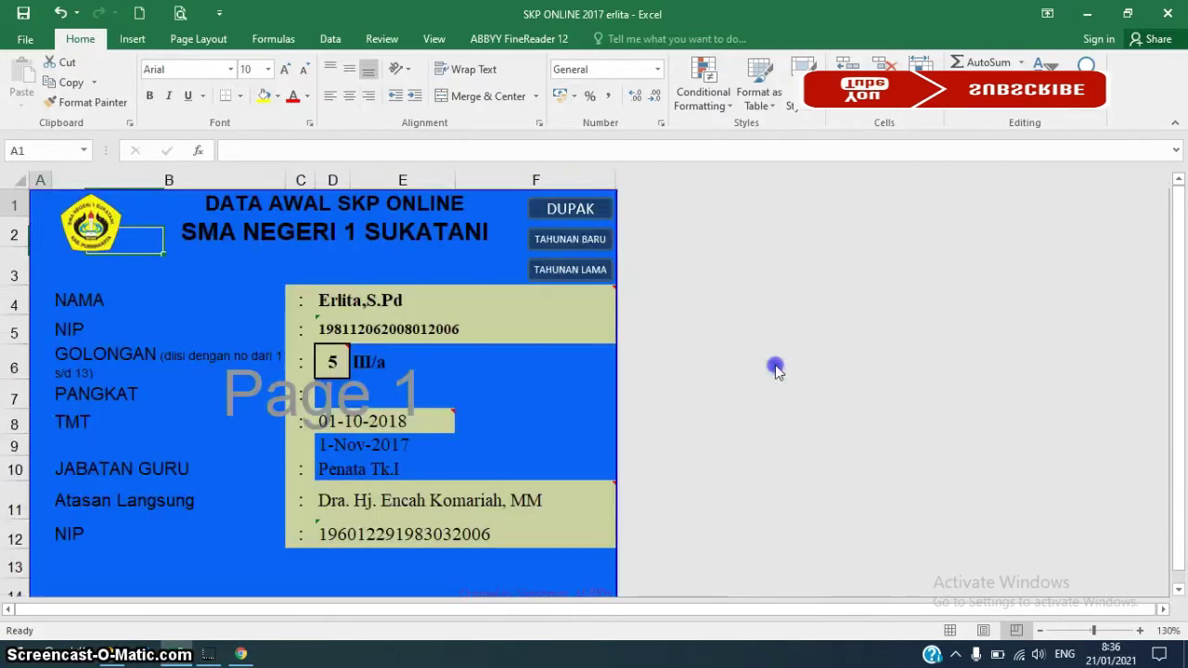
{"action": "left_click", "coordinate": [335, 361]}
{"action": "type", "text": "8"}
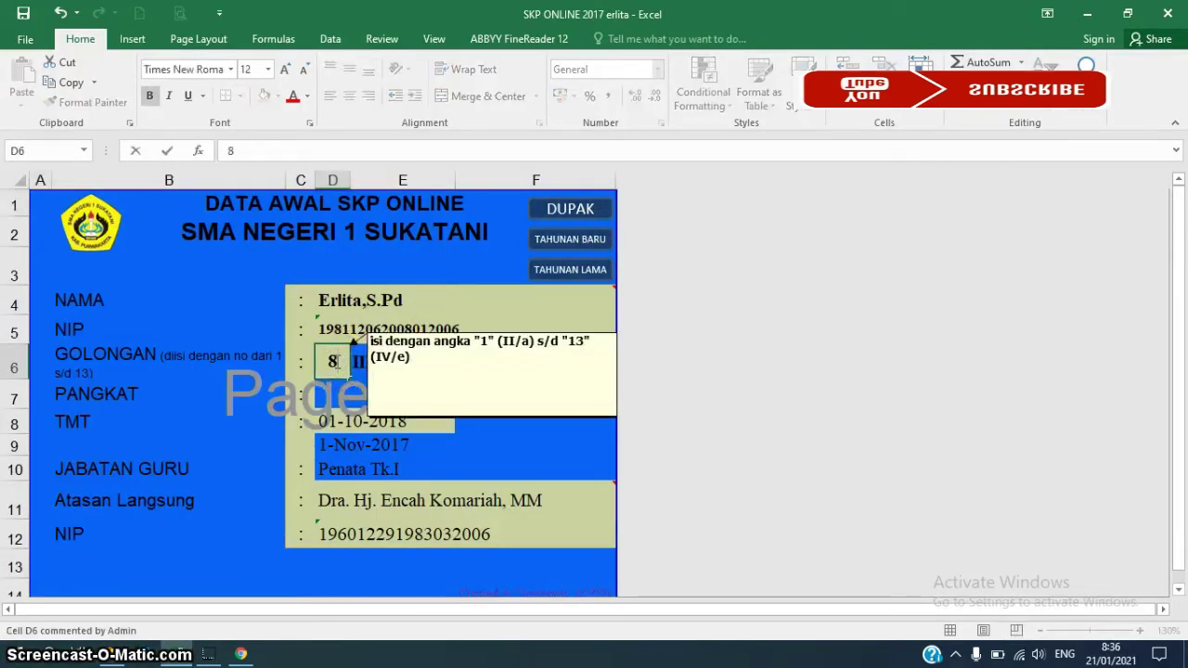
{"action": "key", "text": "Return"}
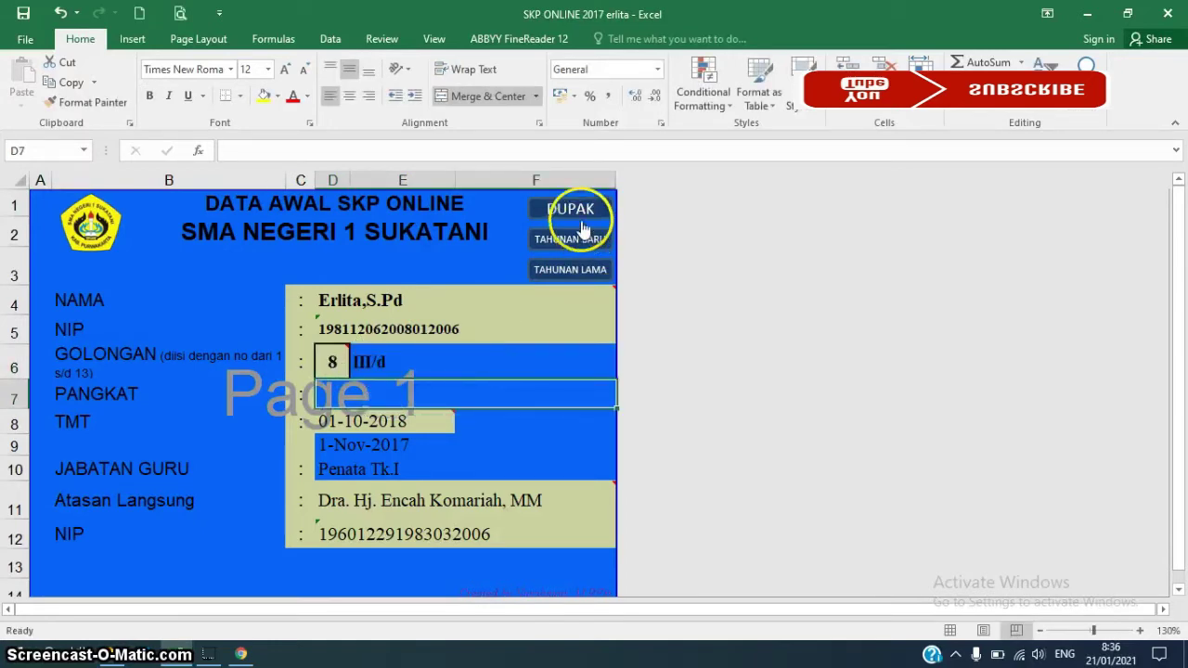
{"action": "left_click", "coordinate": [581, 217]}
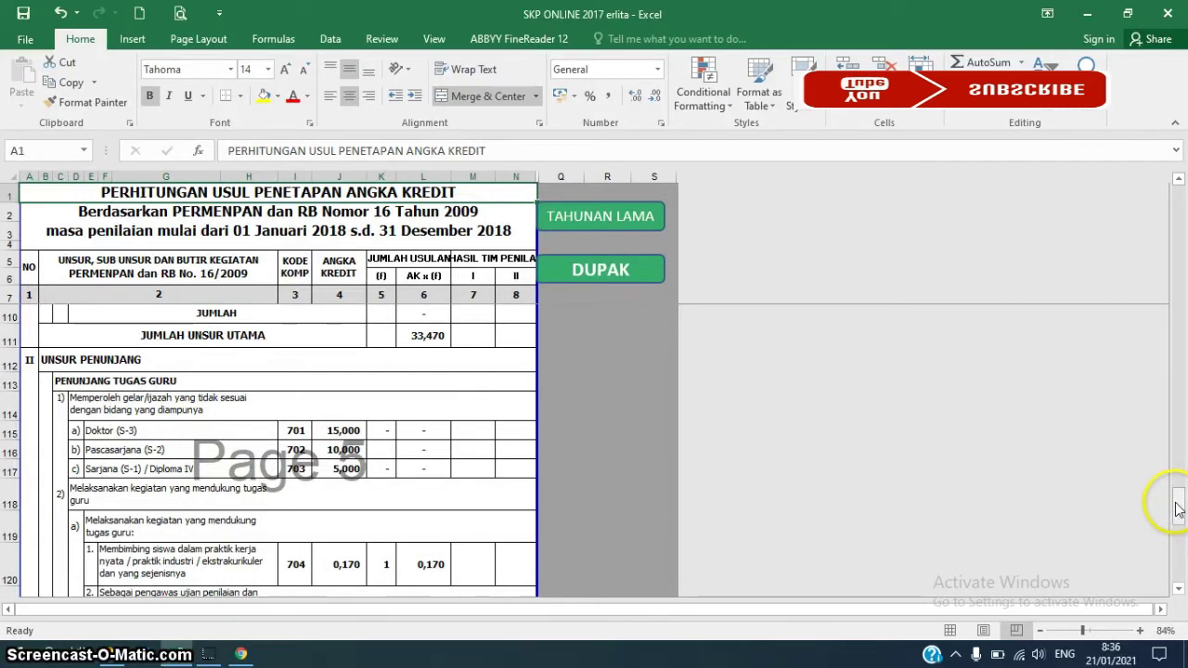
Check Anggota aktif's 0,750 credit at row 126, then begin editing Angka Kredit in TRK Jabar
{"action": "left_click_drag", "start_coordinate": [1177, 509], "coordinate": [1179, 525]}
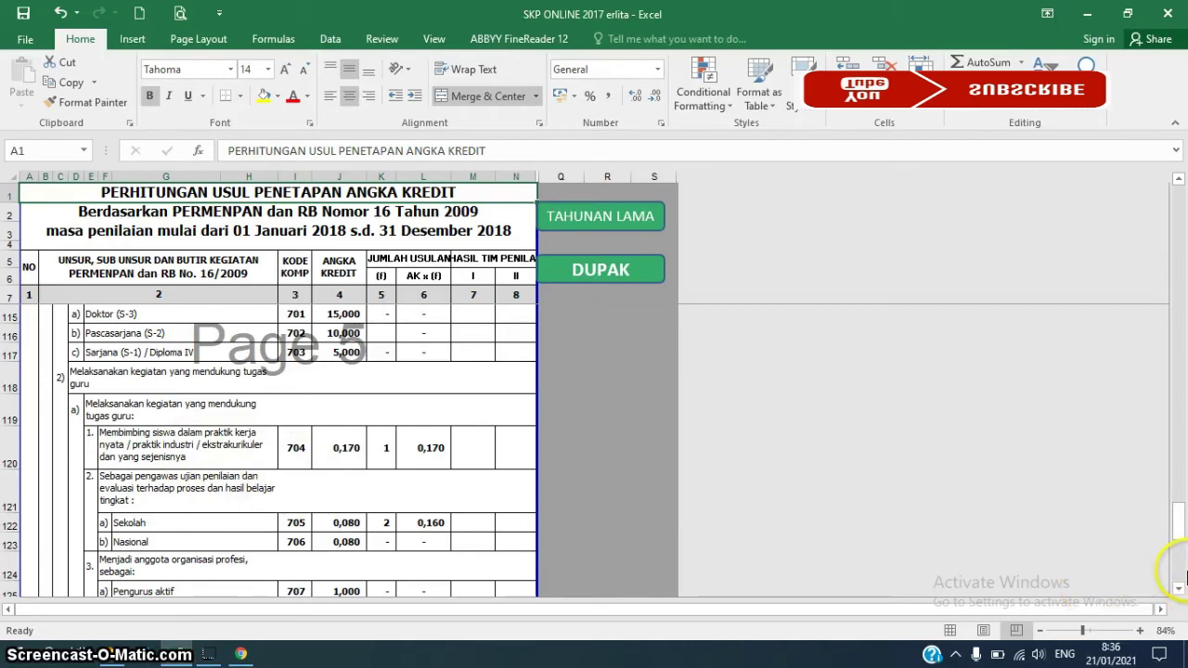
{"action": "left_click", "coordinate": [1178, 588]}
{"action": "left_click", "coordinate": [1178, 588]}
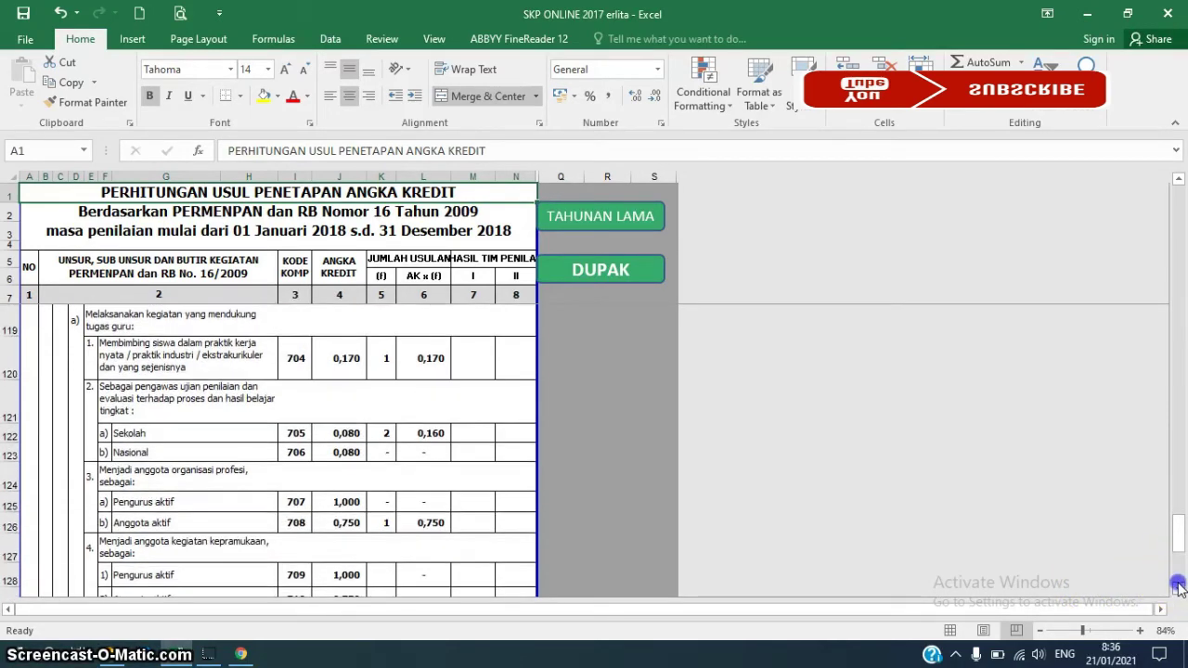
{"action": "left_click", "coordinate": [1178, 588]}
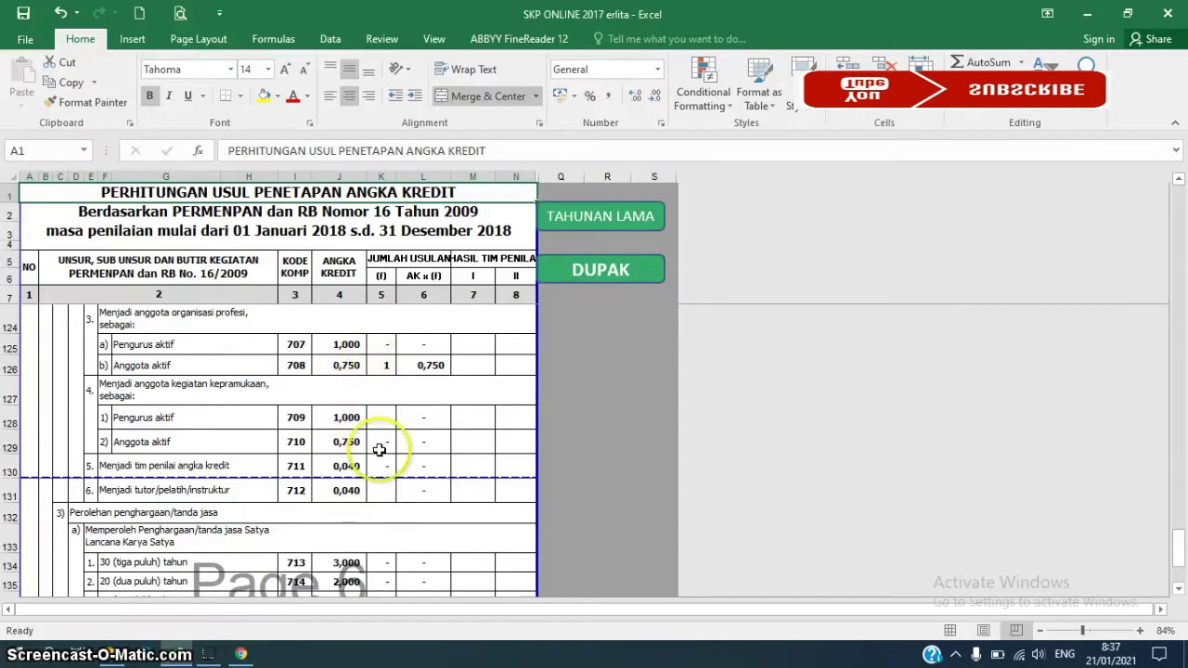
{"action": "left_click", "coordinate": [240, 654]}
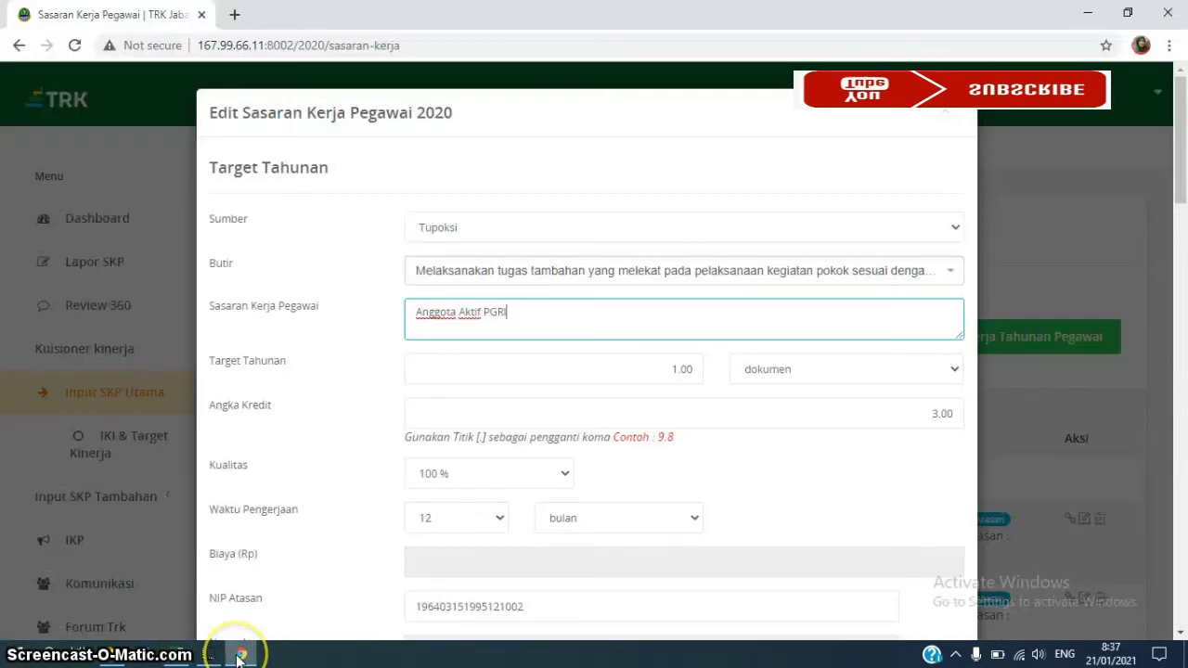
{"action": "left_click", "coordinate": [940, 414]}
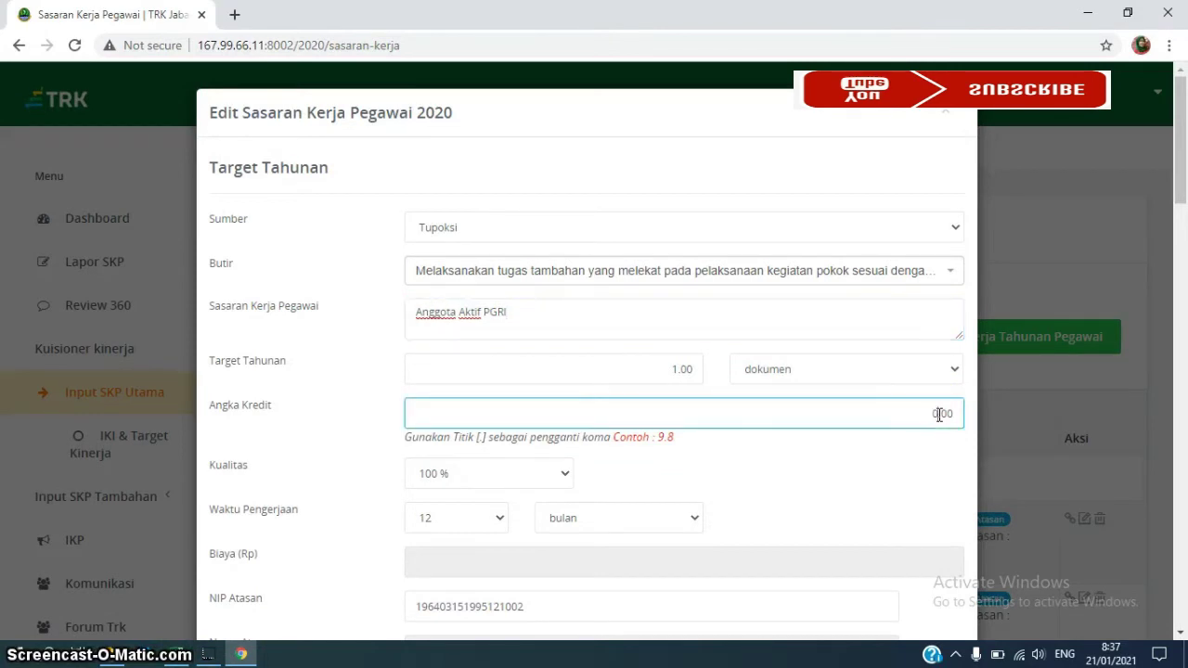
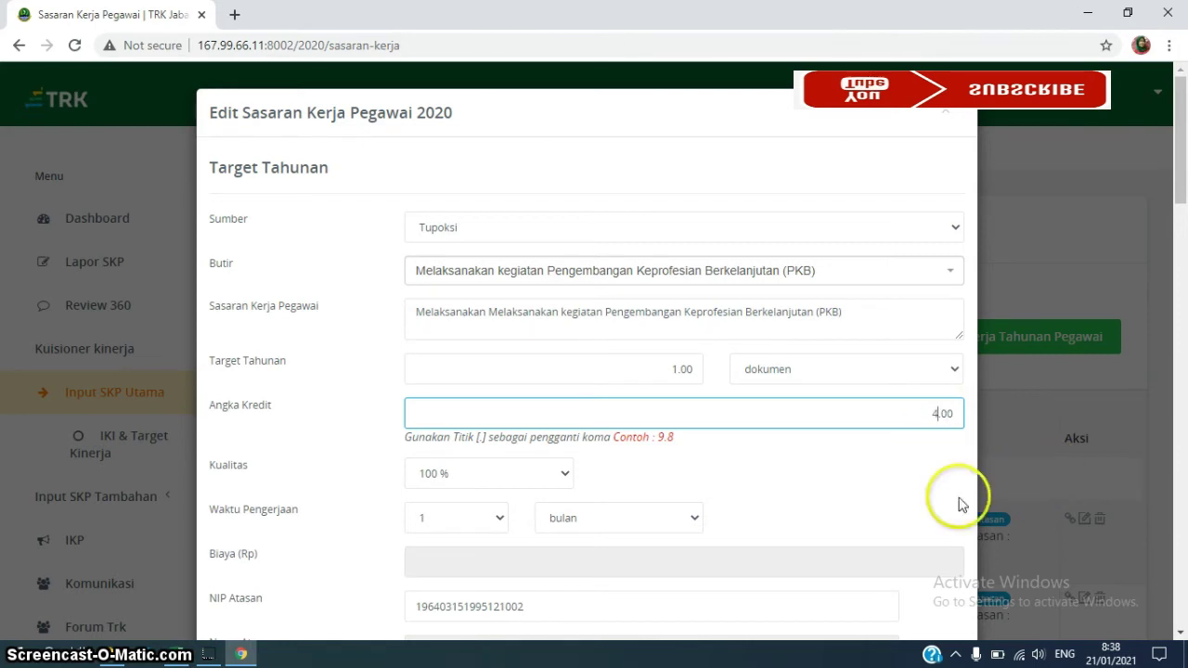
Set the PKB target's work period to 4 months and save the target
{"action": "left_click", "coordinate": [496, 523]}
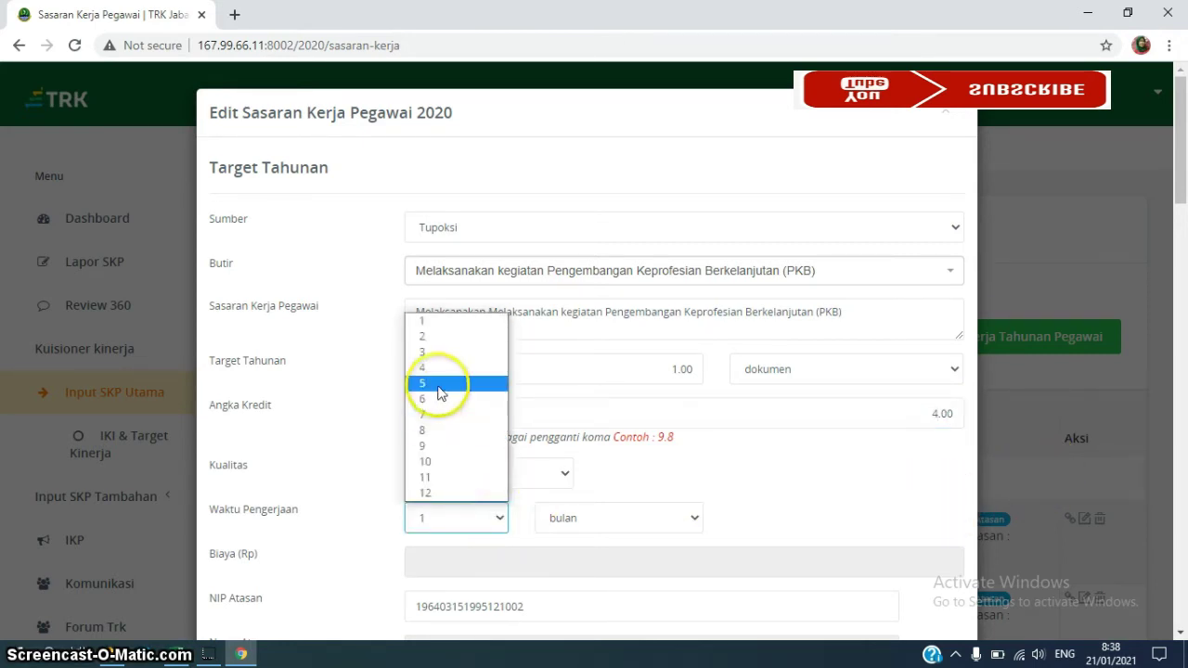
{"action": "left_click", "coordinate": [440, 370]}
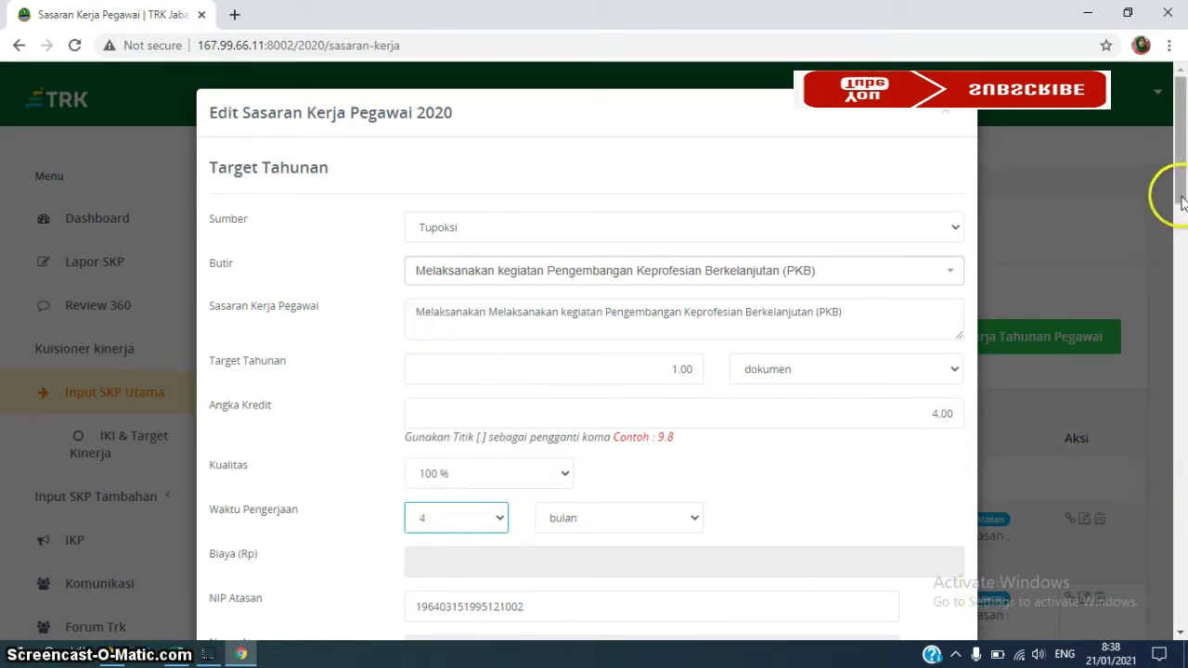
{"action": "scroll", "coordinate": [1175, 195], "scroll_direction": "down", "scroll_amount": 1}
{"action": "scroll", "coordinate": [1176, 378], "scroll_direction": "down", "scroll_amount": 15}
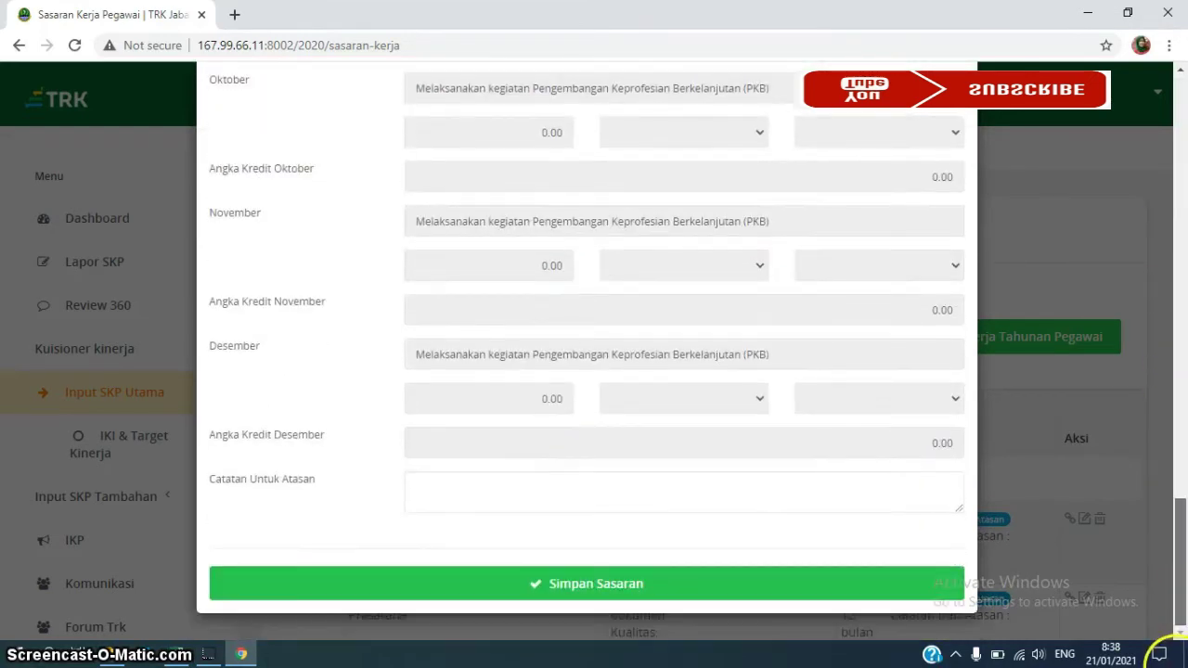
{"action": "left_click", "coordinate": [634, 598]}
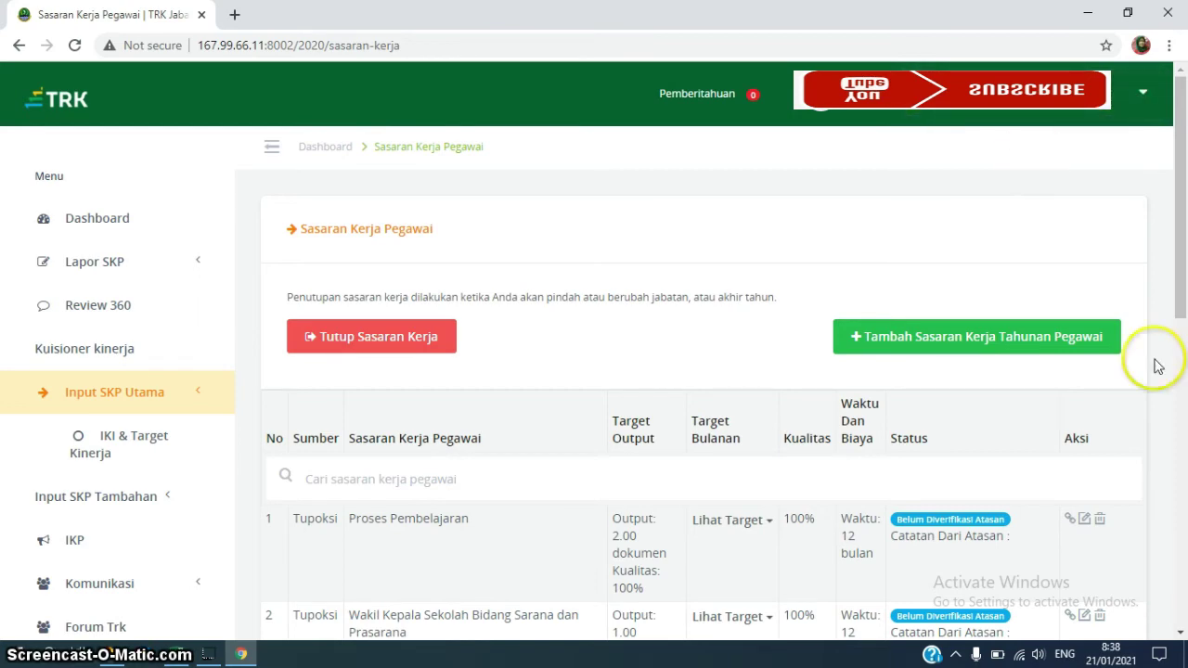
Scroll down to check the PKB row showing 4 months, then return to the top of the list
{"action": "left_click", "coordinate": [1181, 634]}
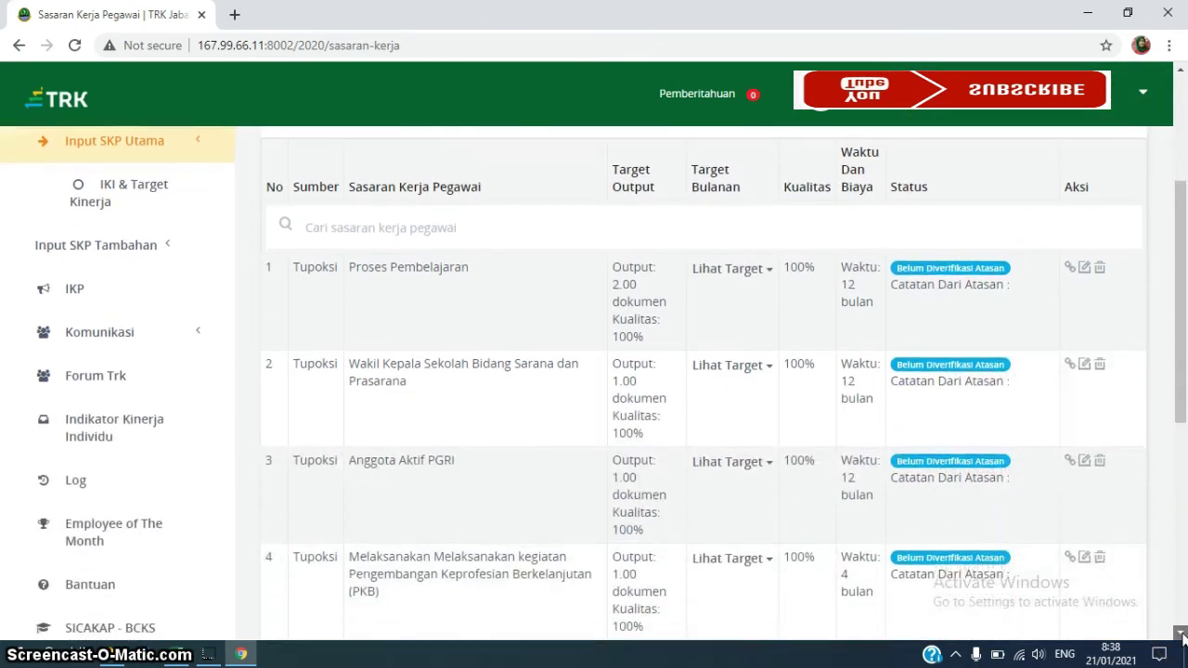
{"action": "left_click_drag", "start_coordinate": [1181, 634], "coordinate": [1181, 634]}
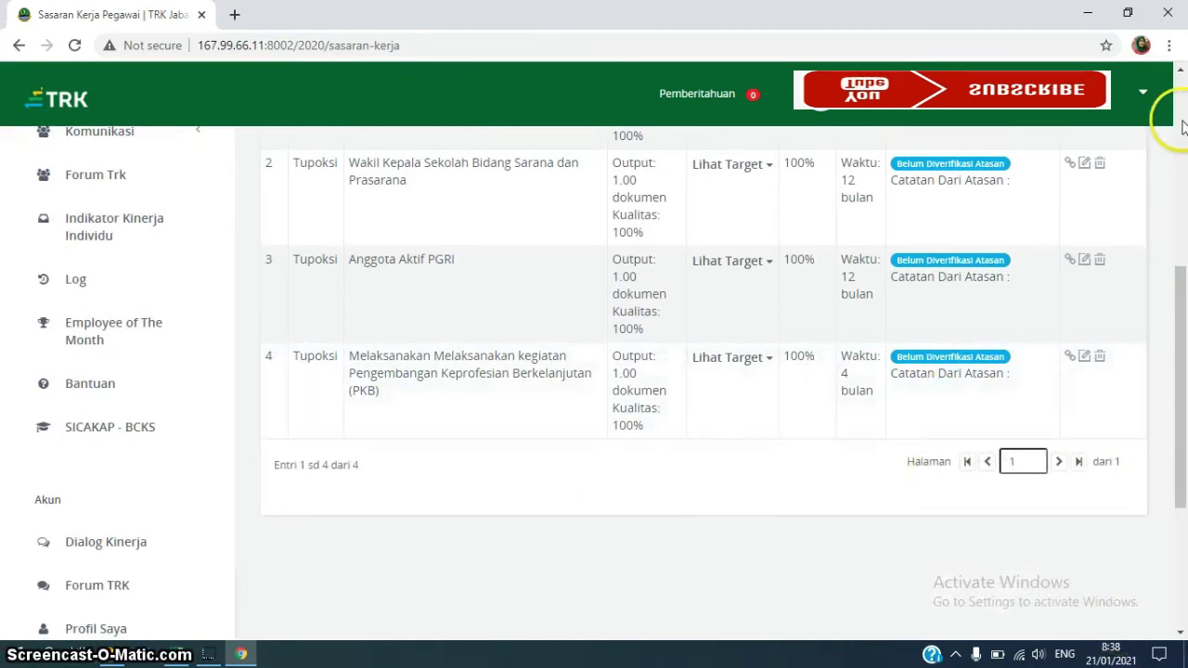
{"action": "left_click", "coordinate": [1181, 72]}
{"action": "left_click_drag", "start_coordinate": [1181, 73], "coordinate": [1182, 74]}
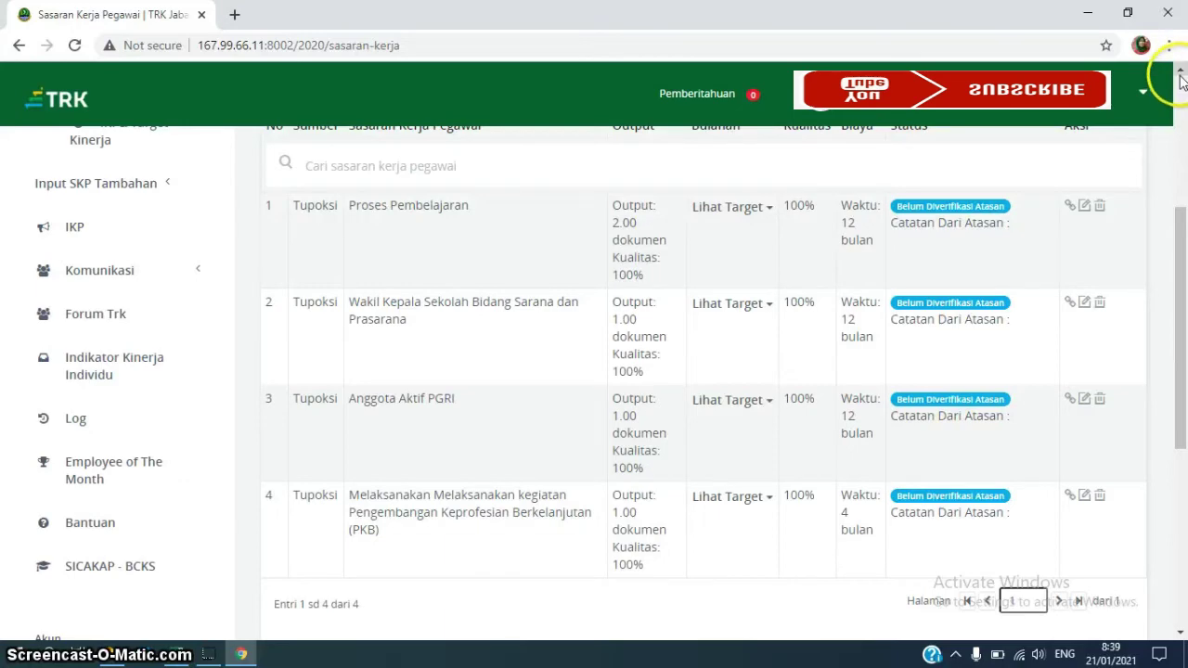
{"action": "left_click", "coordinate": [1181, 74]}
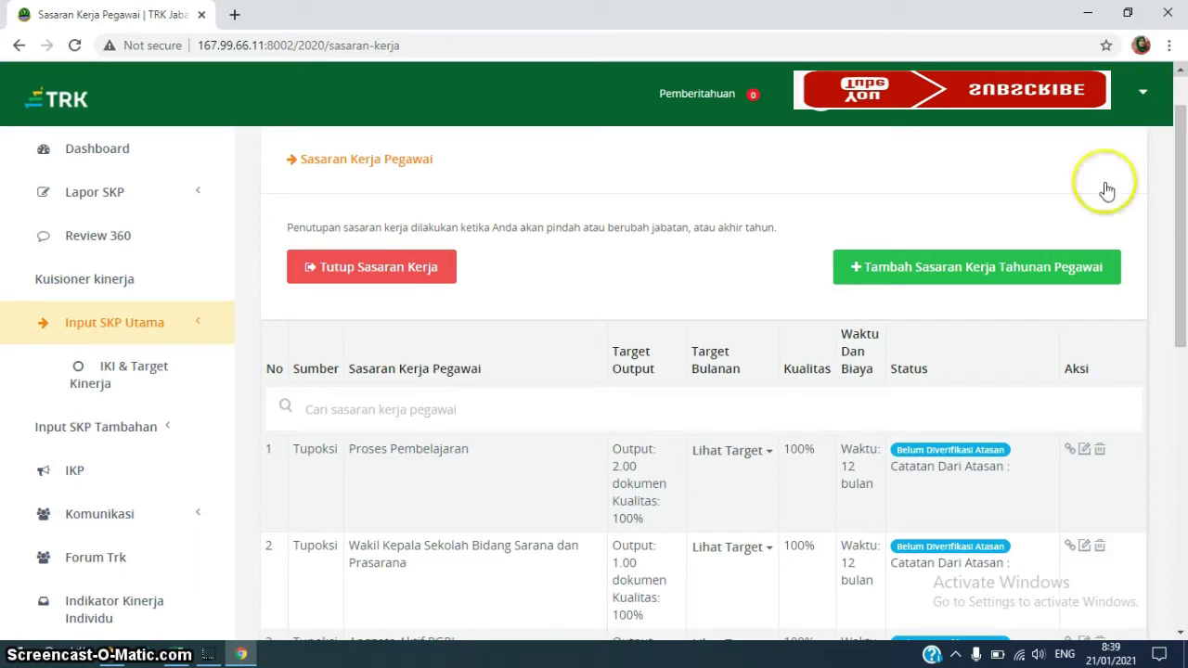
Start a new annual work target from Tupoksi, described as 'Workshop'
{"action": "left_click", "coordinate": [995, 277]}
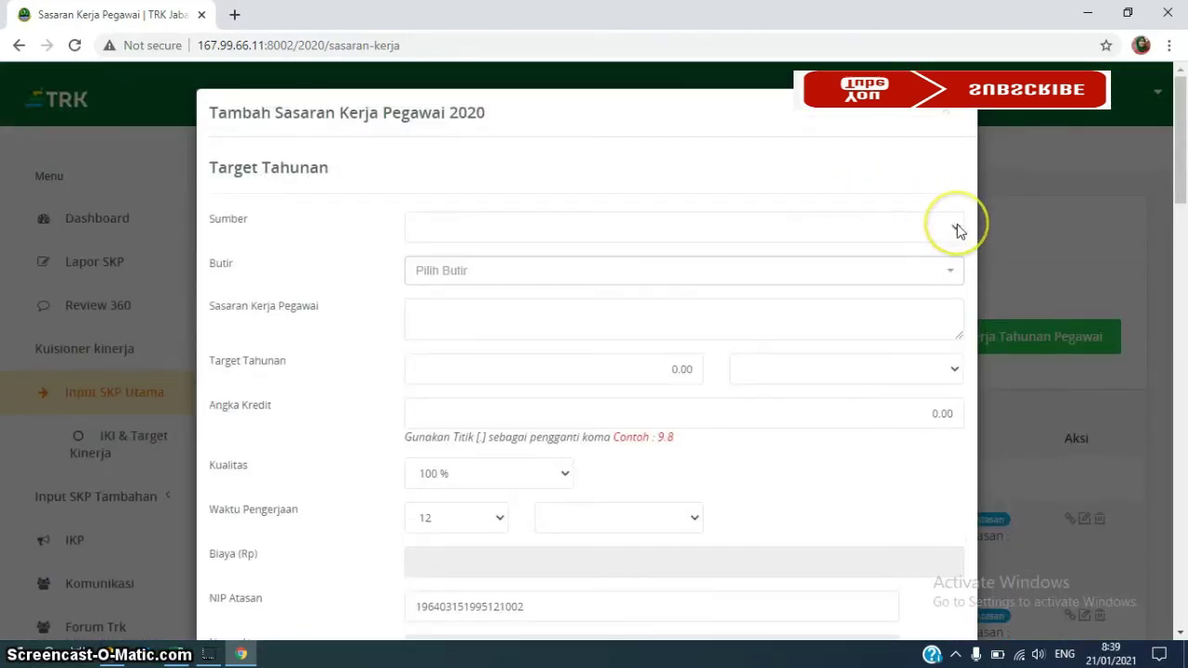
{"action": "left_click", "coordinate": [957, 228]}
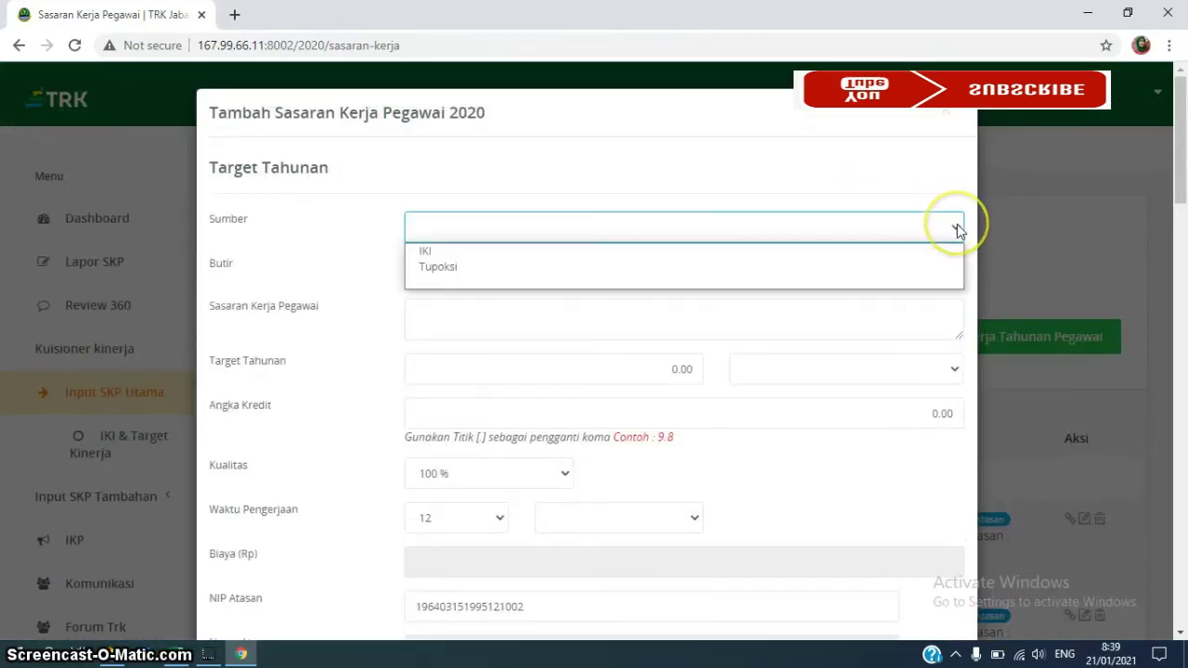
{"action": "left_click", "coordinate": [621, 267]}
{"action": "left_click", "coordinate": [622, 272]}
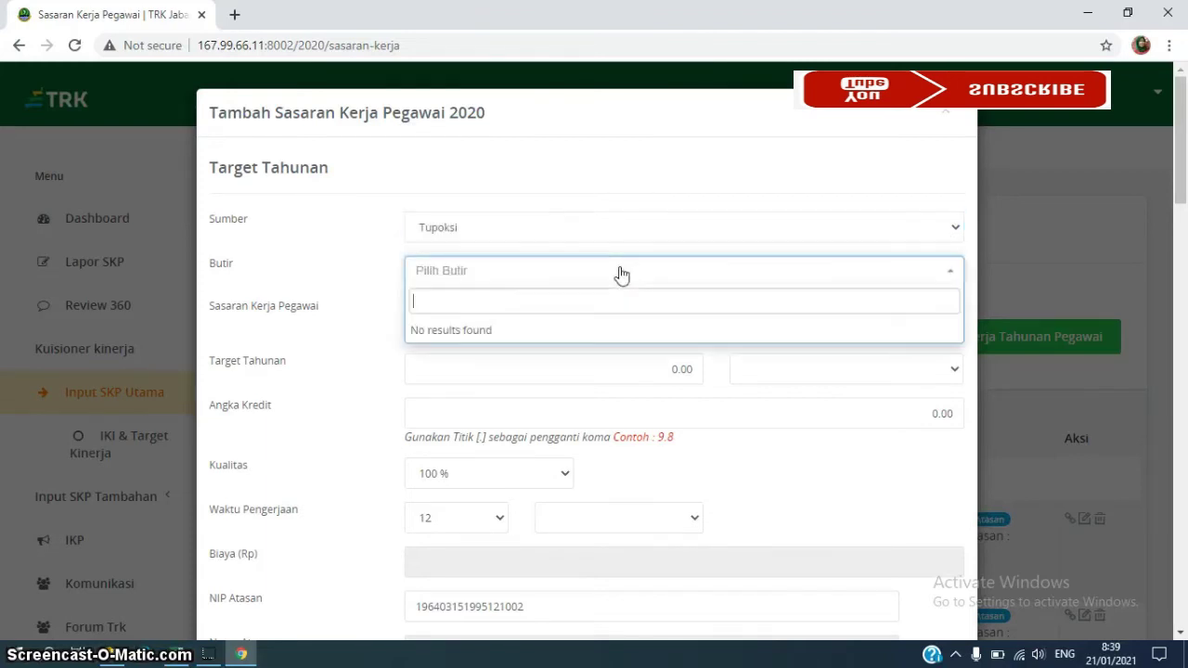
{"action": "left_click", "coordinate": [622, 272]}
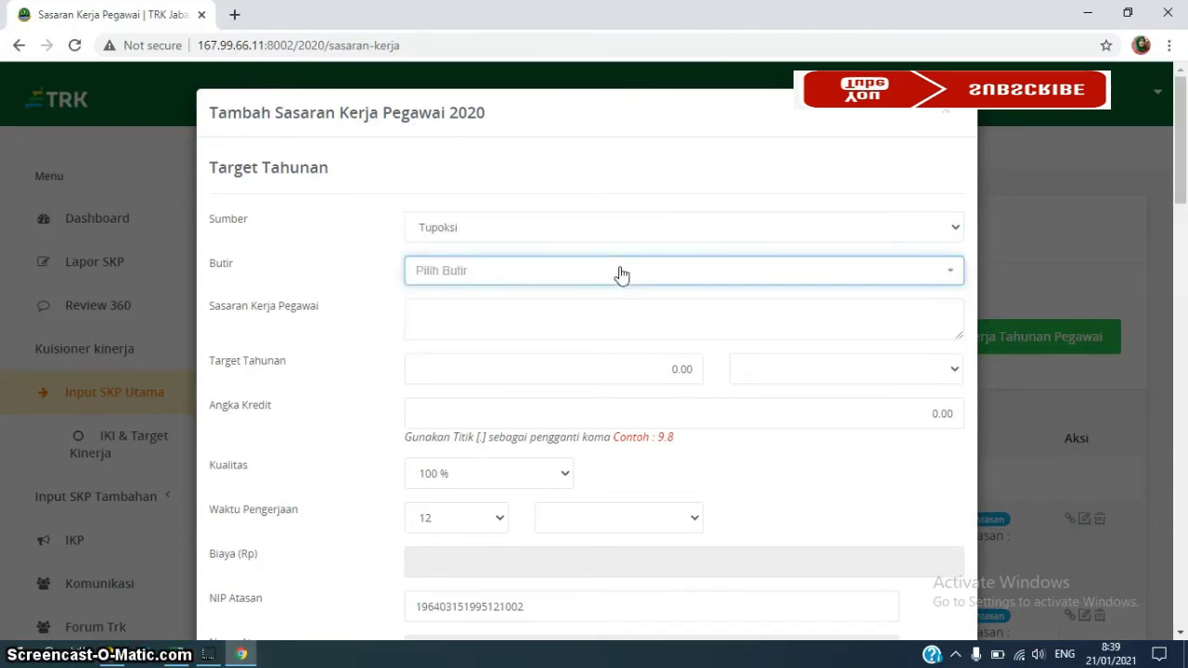
{"action": "left_click", "coordinate": [427, 312]}
{"action": "type", "text": "W"}
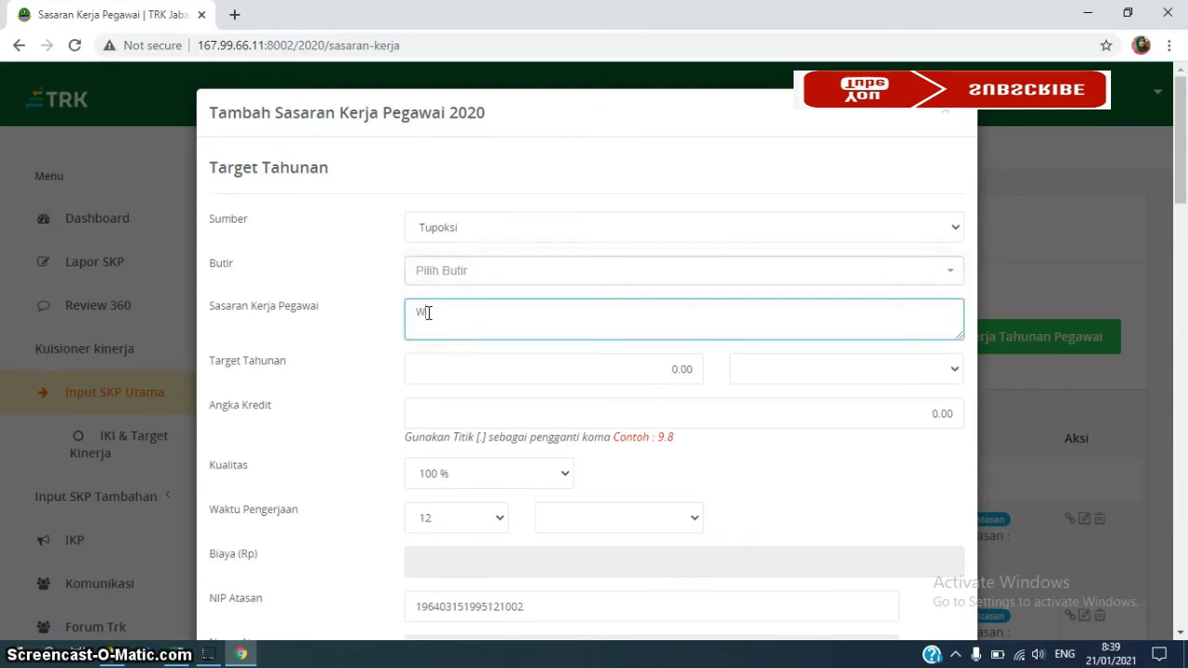
{"action": "type", "text": "irksh"}
{"action": "key", "text": "BackSpace"}
{"action": "type", "text": "oph"}
{"action": "key", "text": "BackSpace"}
{"action": "key", "text": "BackSpace"}
{"action": "key", "text": "BackSpace"}
{"action": "key", "text": "BackSpace"}
{"action": "type", "text": "shop"}
Give Workshop a target of 2 dokumen and 2.00 credit, then save it
{"action": "left_click", "coordinate": [676, 369]}
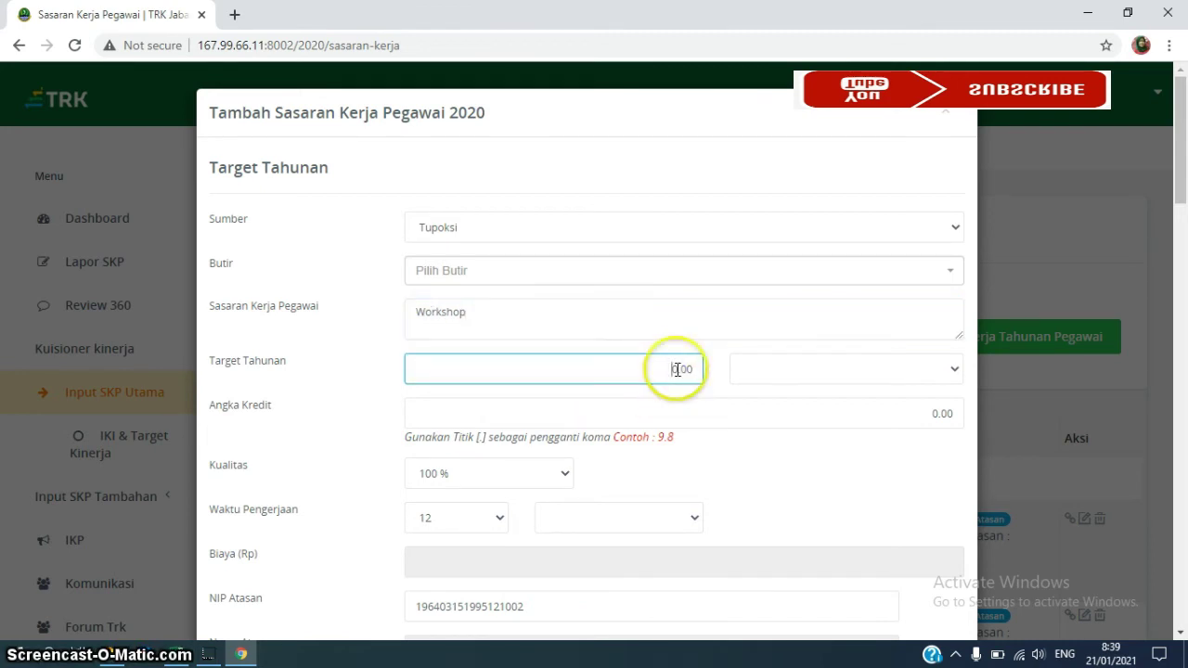
{"action": "type", "text": "2"}
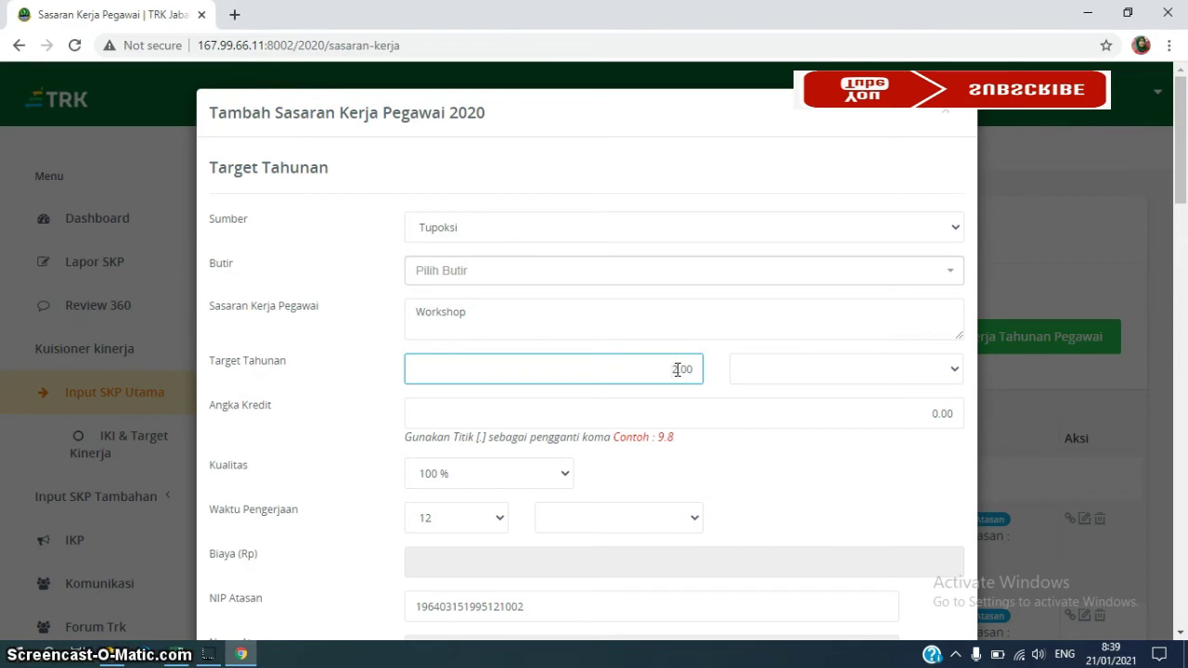
{"action": "left_click", "coordinate": [957, 368]}
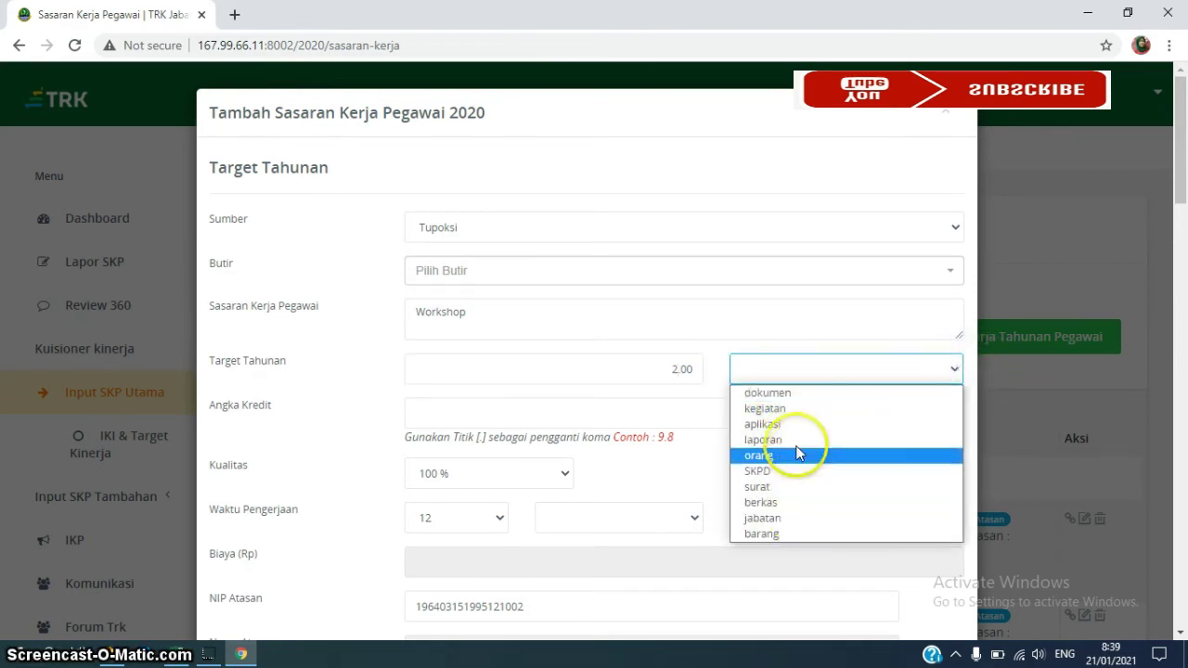
{"action": "left_click", "coordinate": [793, 395]}
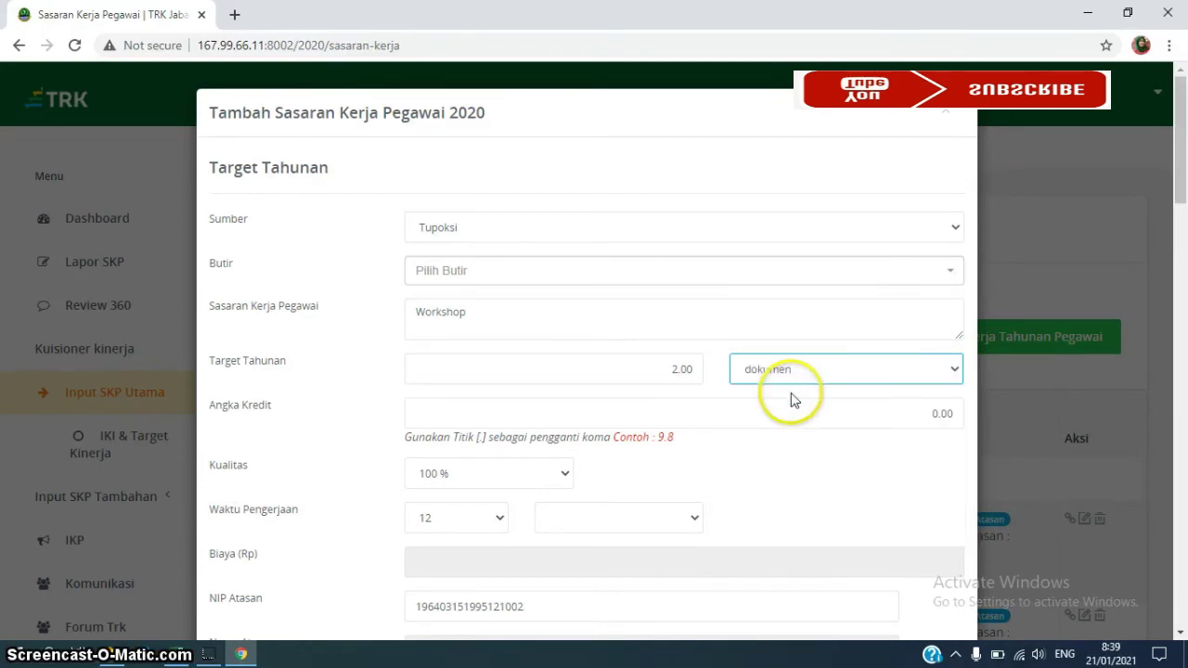
{"action": "left_click", "coordinate": [937, 413]}
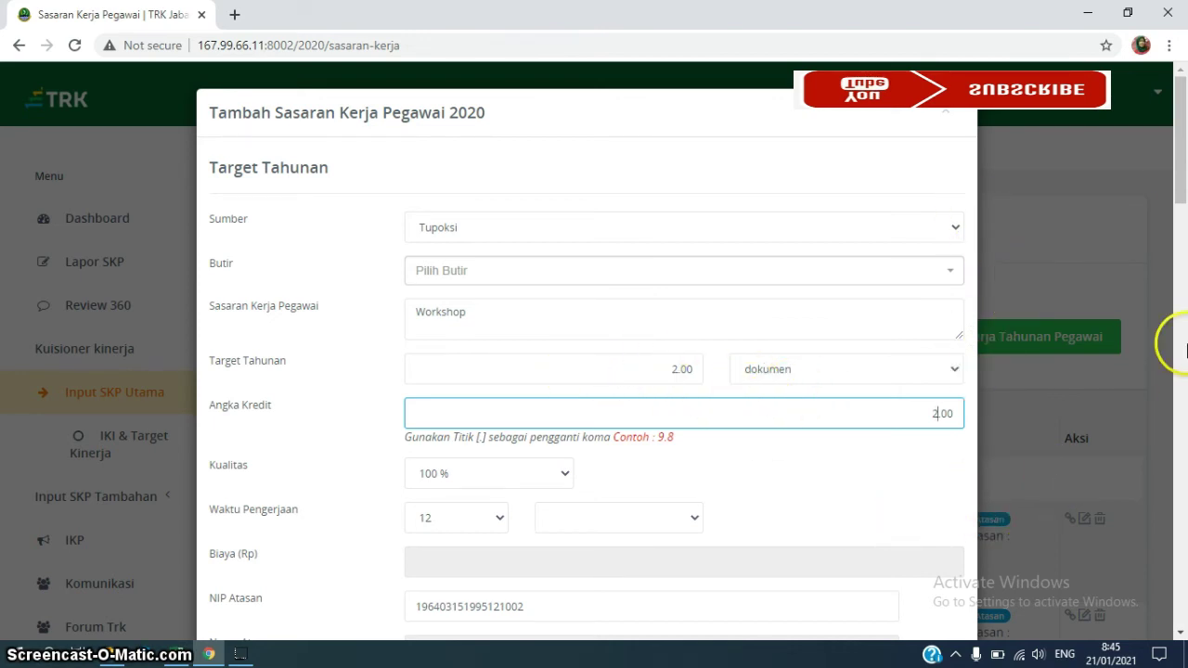
{"action": "left_click_drag", "start_coordinate": [1180, 190], "coordinate": [1180, 654]}
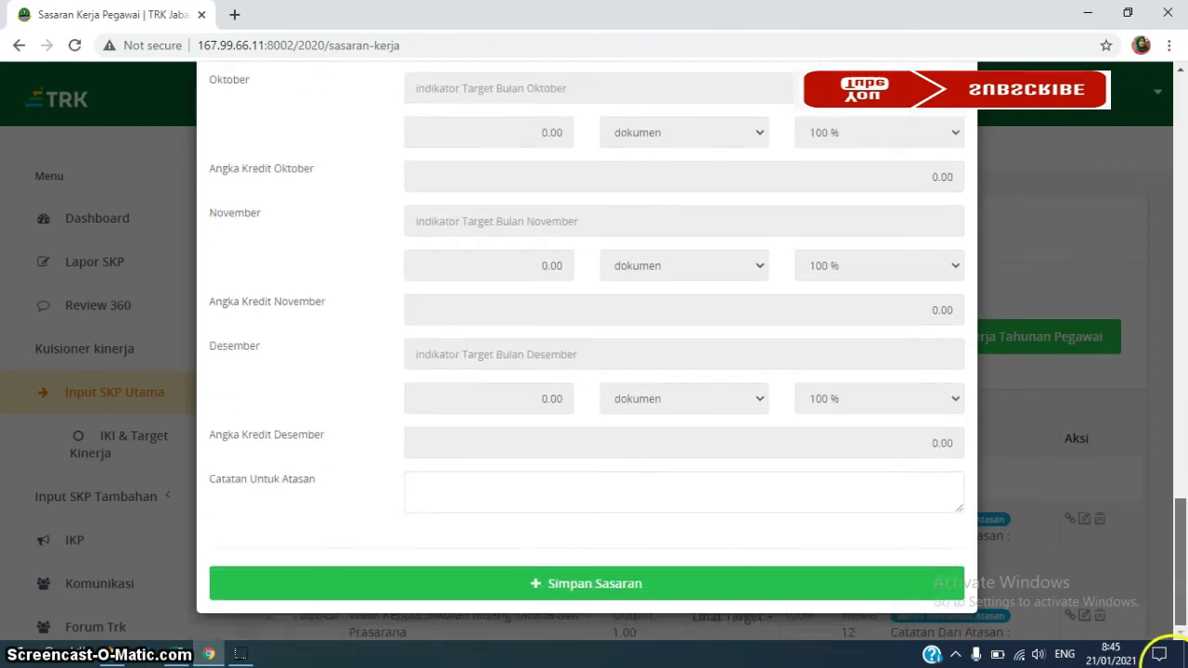
{"action": "left_click", "coordinate": [566, 588]}
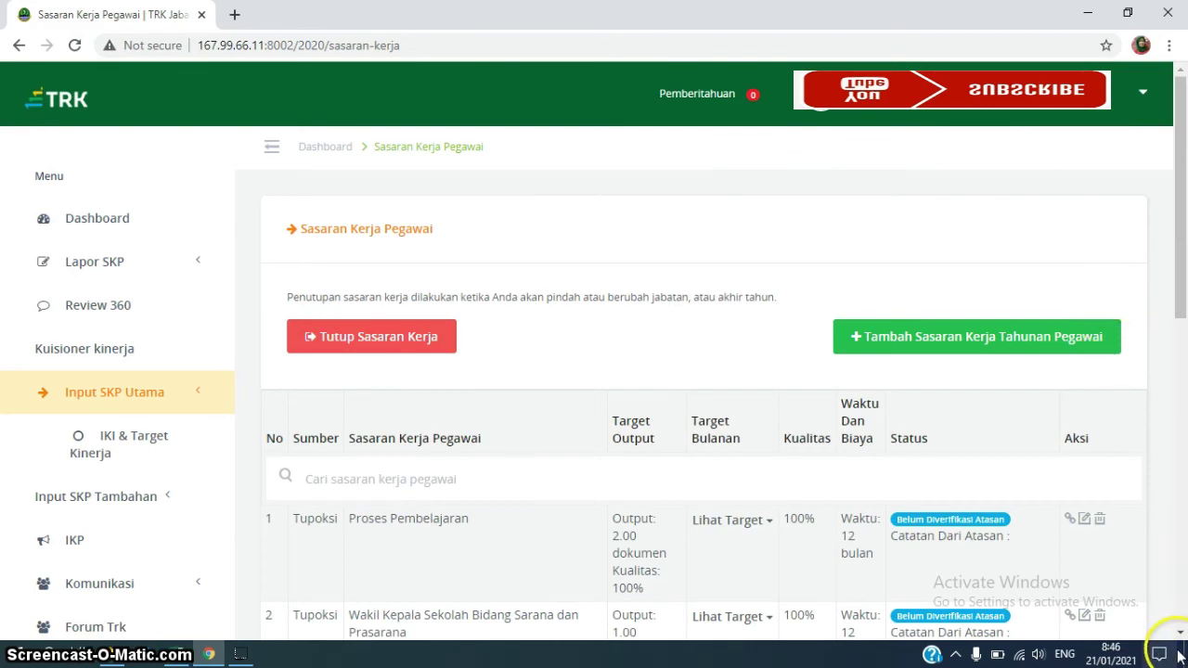
{"action": "scroll", "coordinate": [1180, 634], "scroll_direction": "down", "scroll_amount": 4}
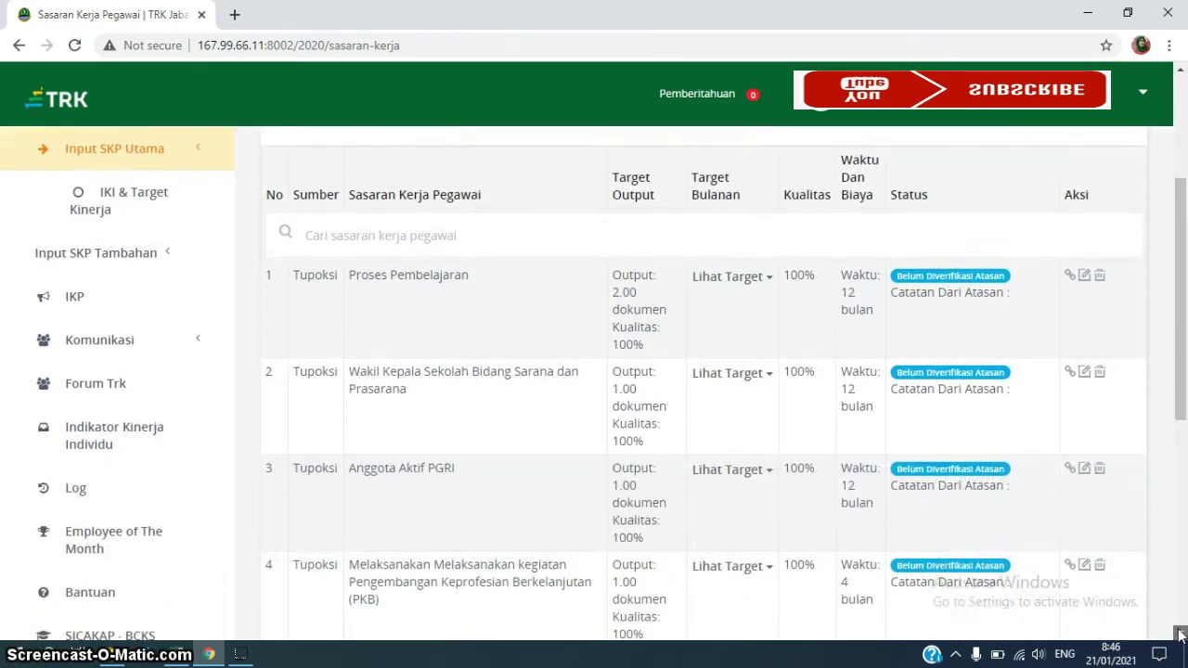
{"action": "scroll", "coordinate": [1180, 634], "scroll_direction": "down", "scroll_amount": 2}
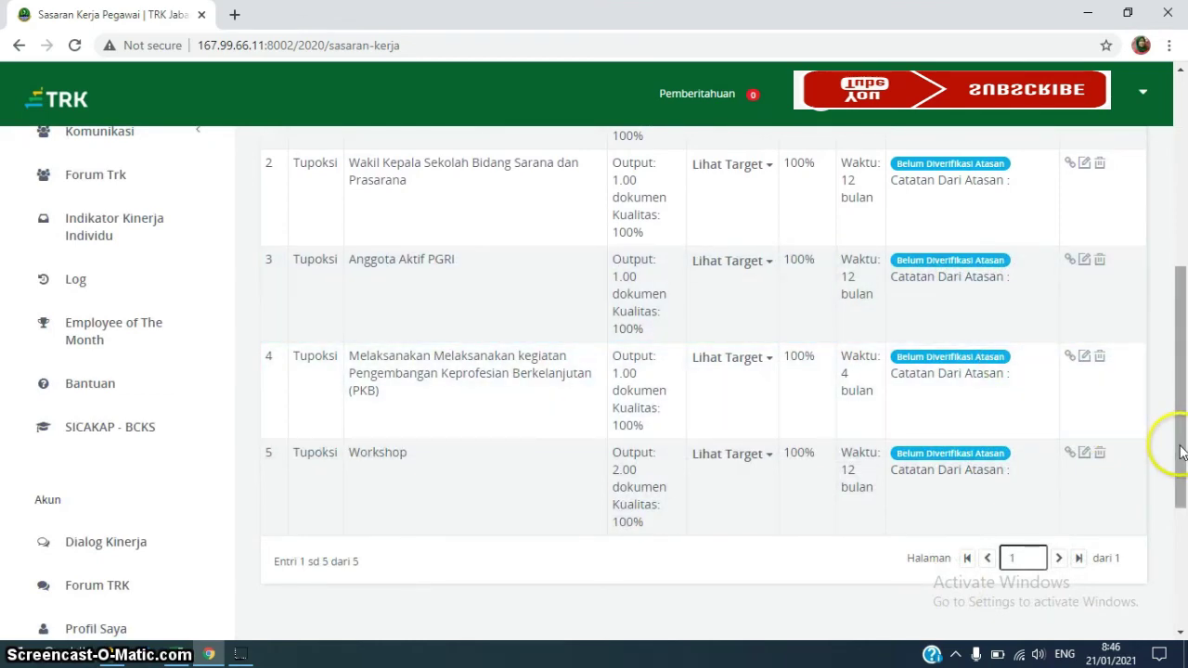
{"action": "left_click_drag", "start_coordinate": [1180, 452], "coordinate": [1179, 297]}
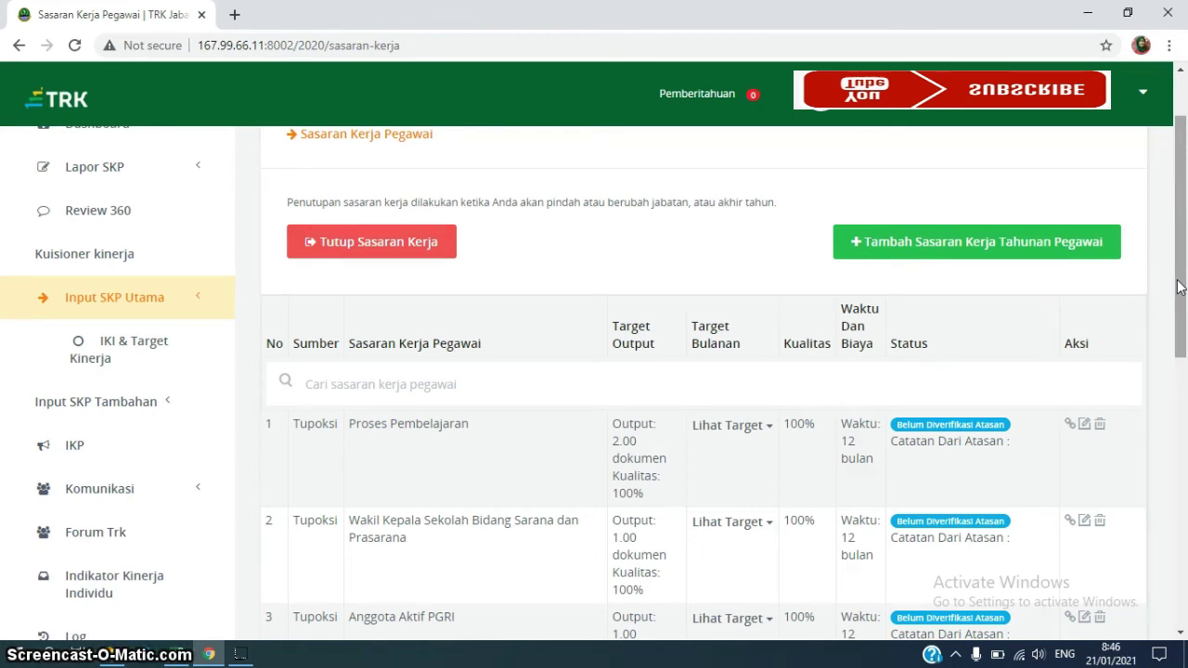
{"action": "left_click", "coordinate": [1043, 243]}
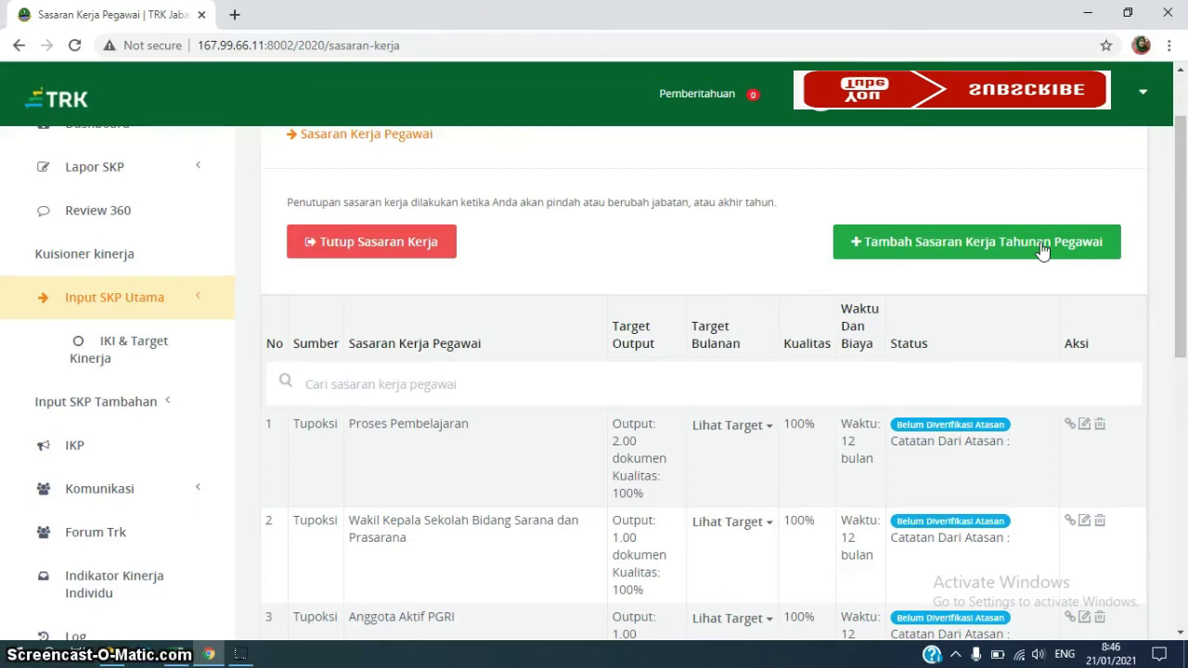
Fill a new Tupoksi target form: description 'Wali Kelas', yearly target 2.00 dokumen
{"action": "left_click", "coordinate": [1043, 250]}
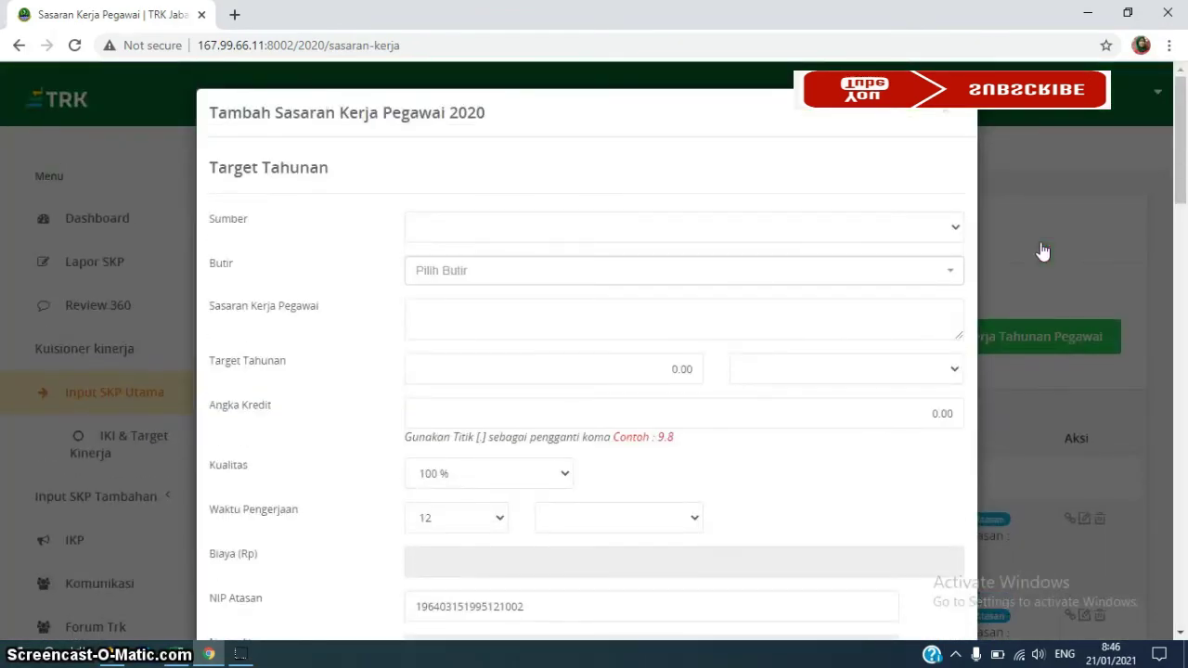
{"action": "left_click", "coordinate": [956, 229]}
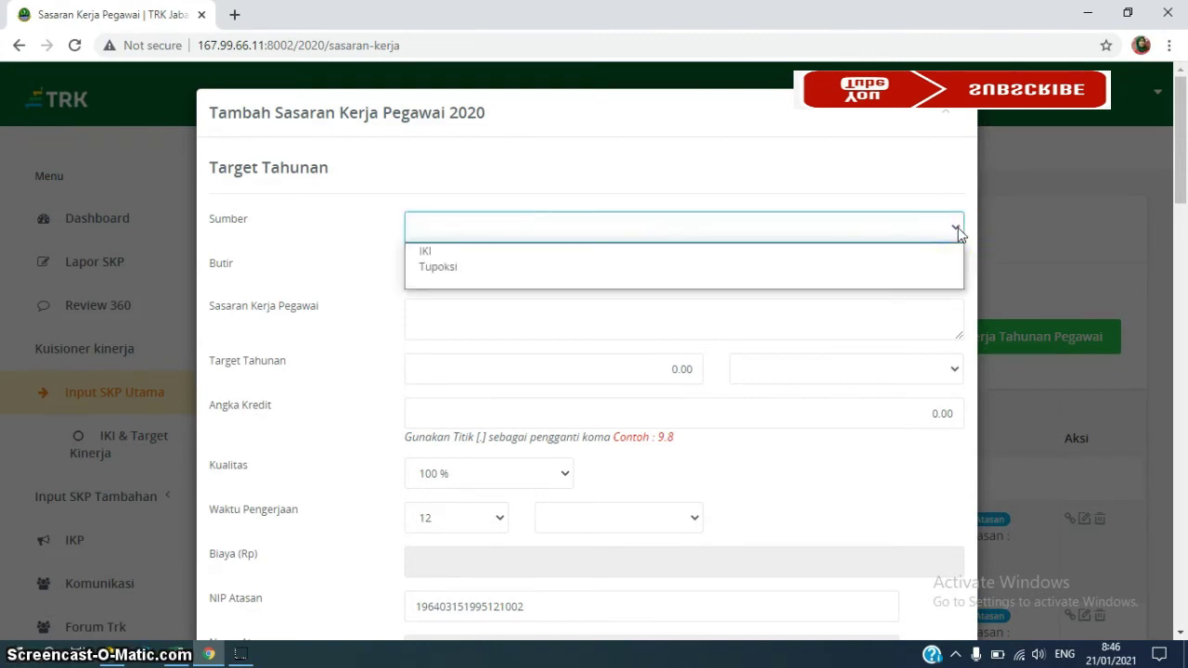
{"action": "left_click", "coordinate": [549, 267]}
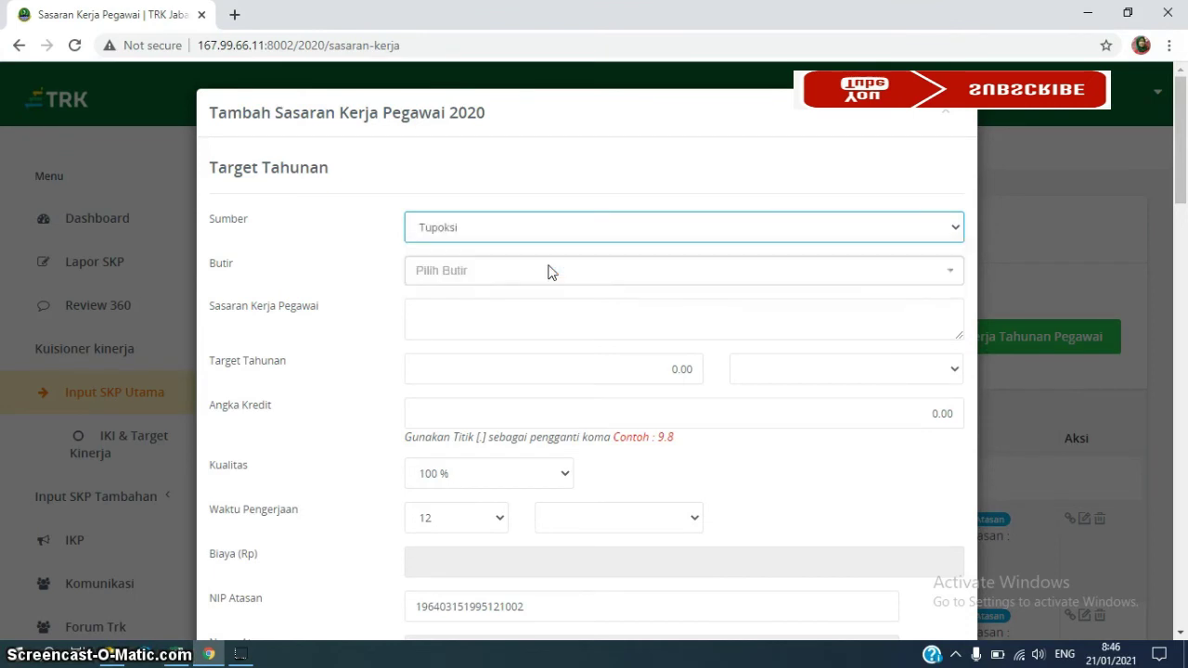
{"action": "left_click", "coordinate": [485, 311]}
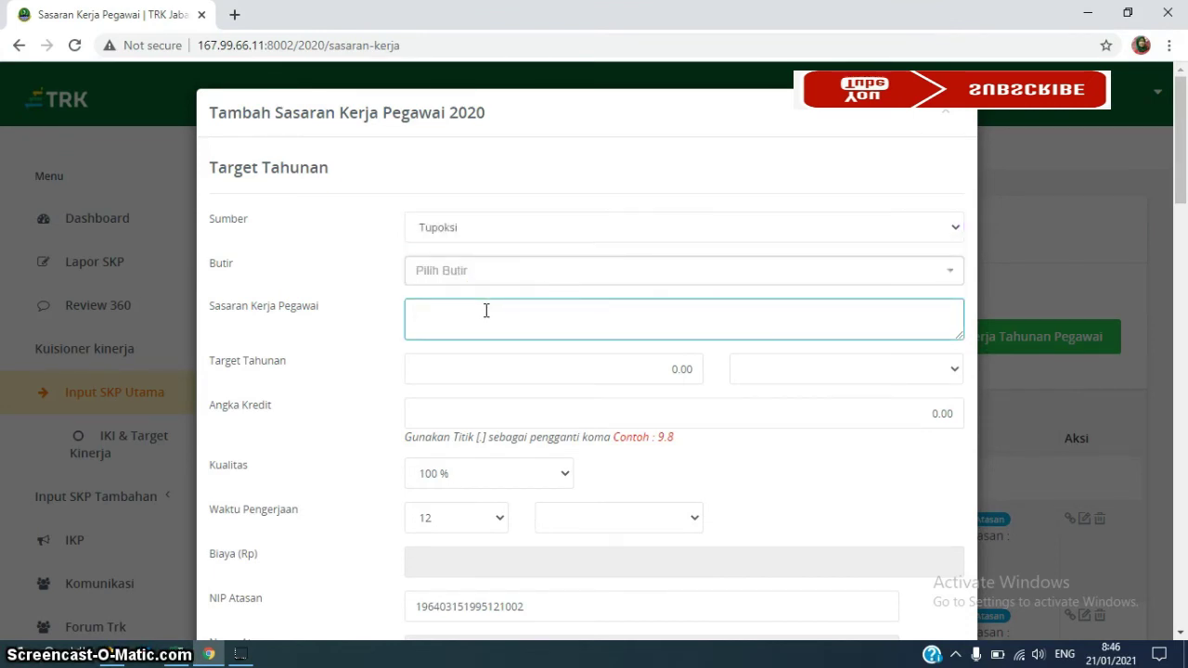
{"action": "type", "text": "Wali Kelas"}
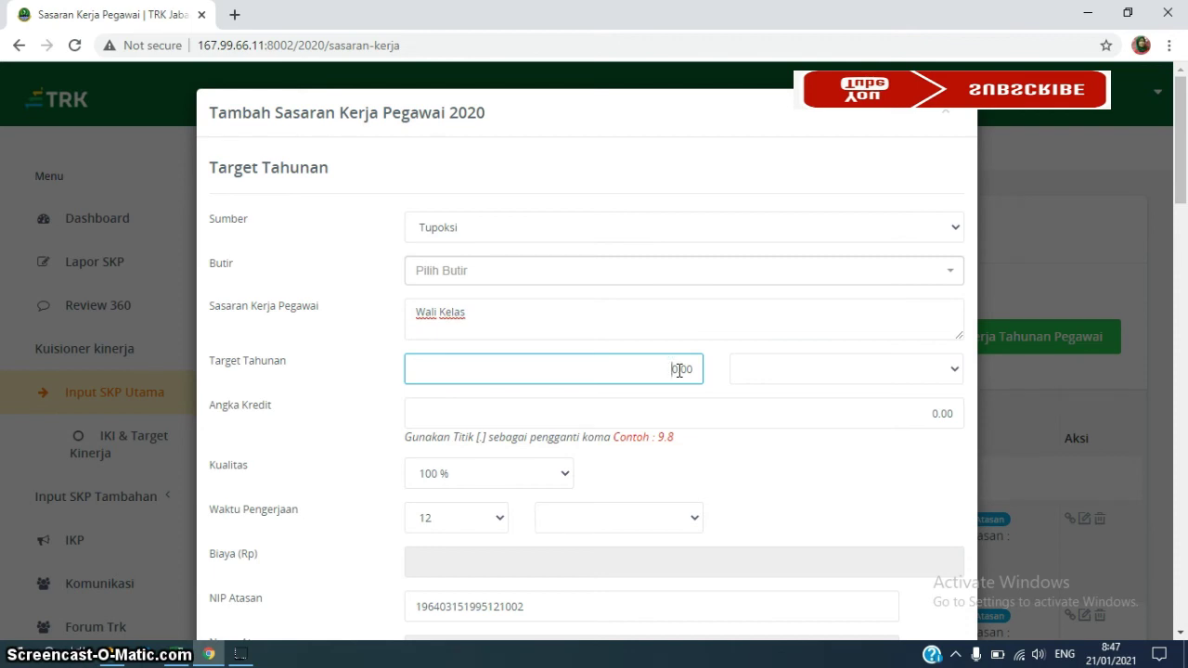
{"action": "type", "text": "200"}
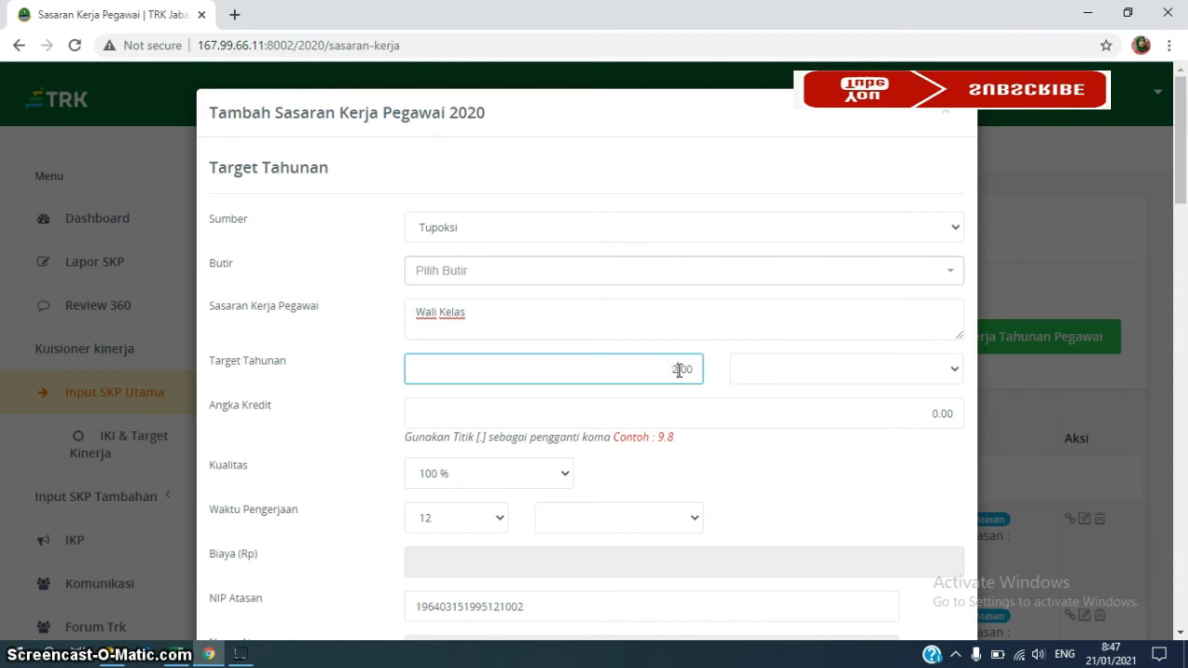
{"action": "left_click", "coordinate": [954, 370]}
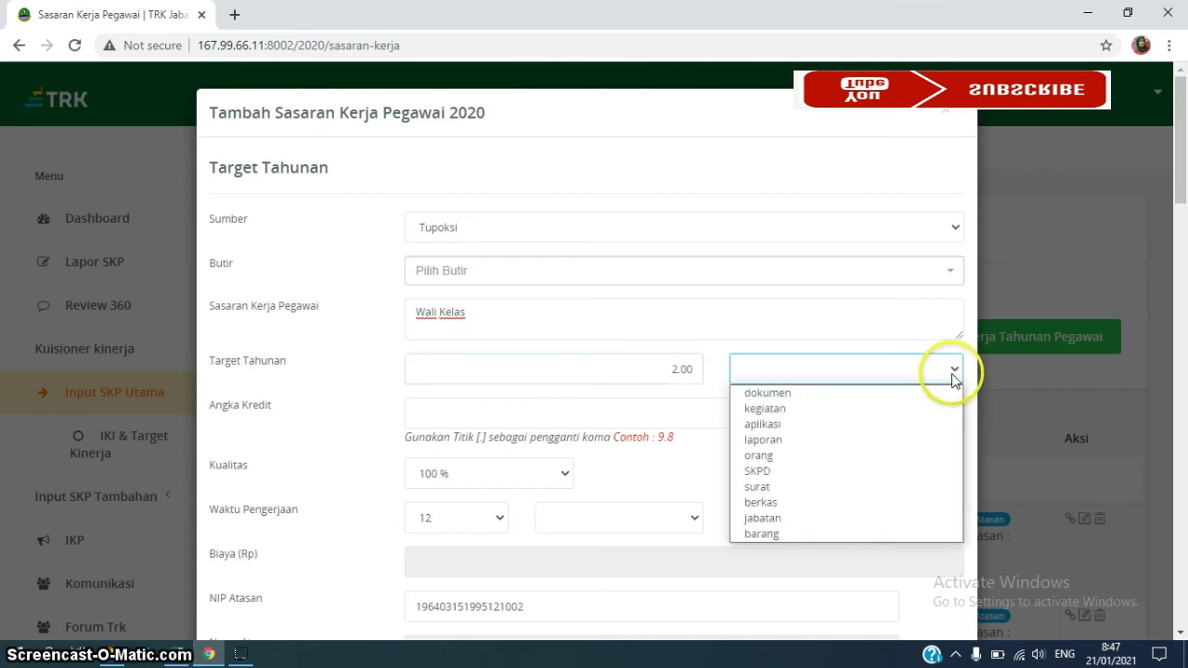
{"action": "left_click", "coordinate": [830, 393]}
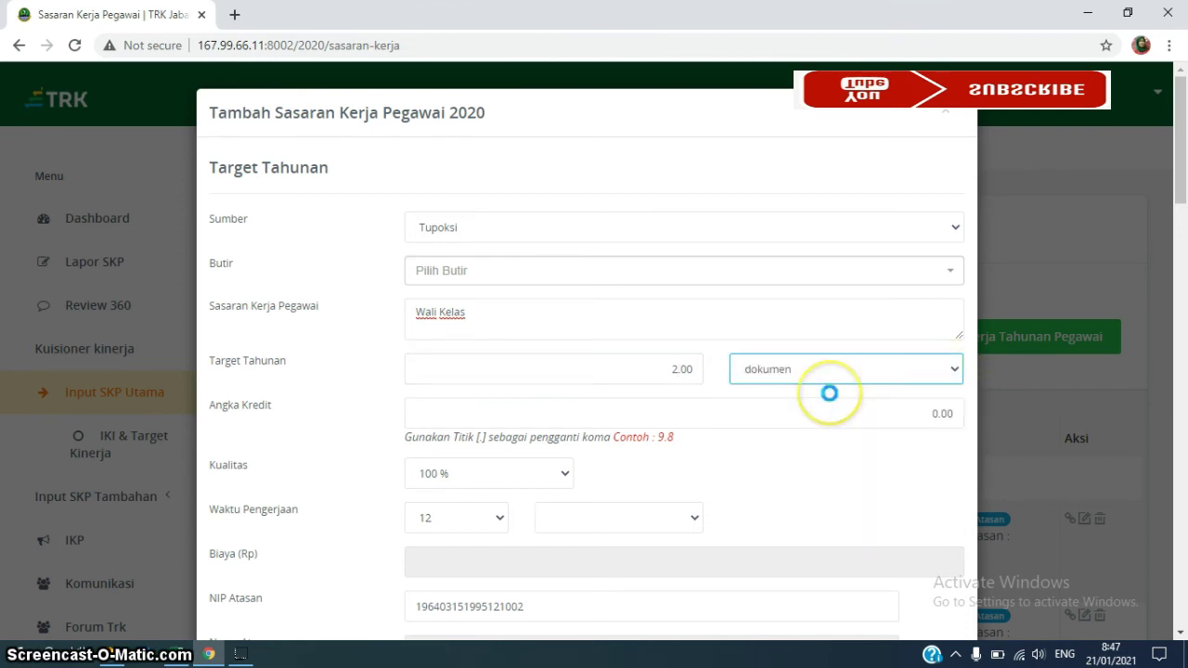
{"action": "left_click", "coordinate": [903, 414]}
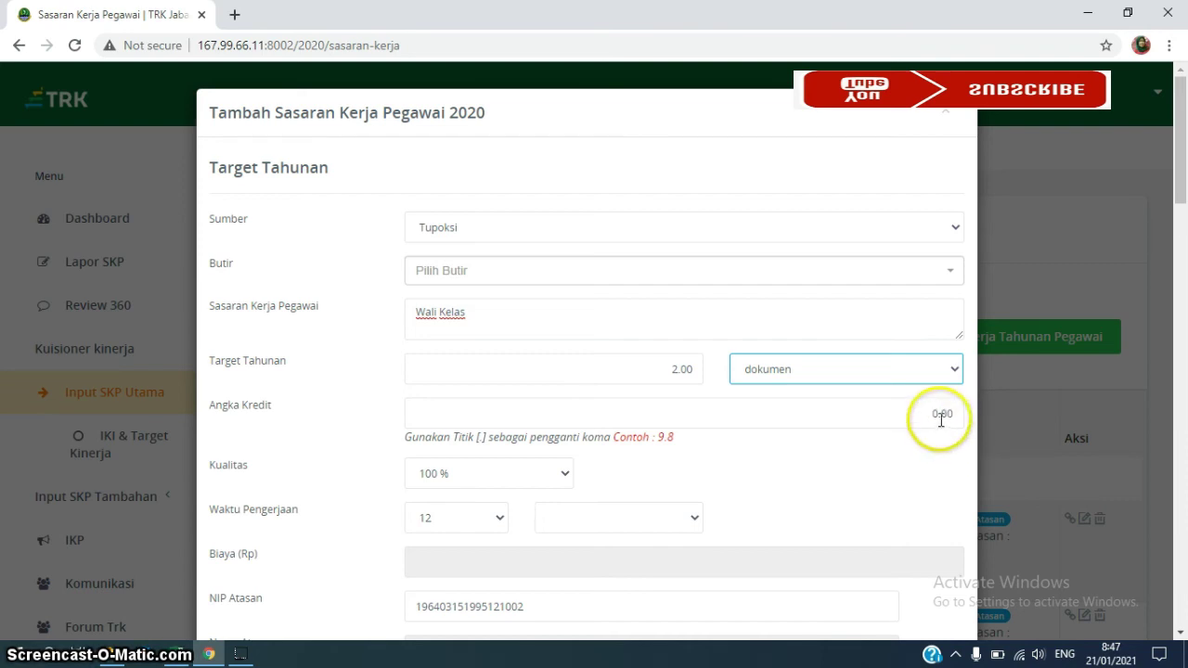
Enter 1.49 as the Angka Kredit for the Wali Kelas target
{"action": "left_click", "coordinate": [937, 417]}
{"action": "left_click", "coordinate": [937, 418]}
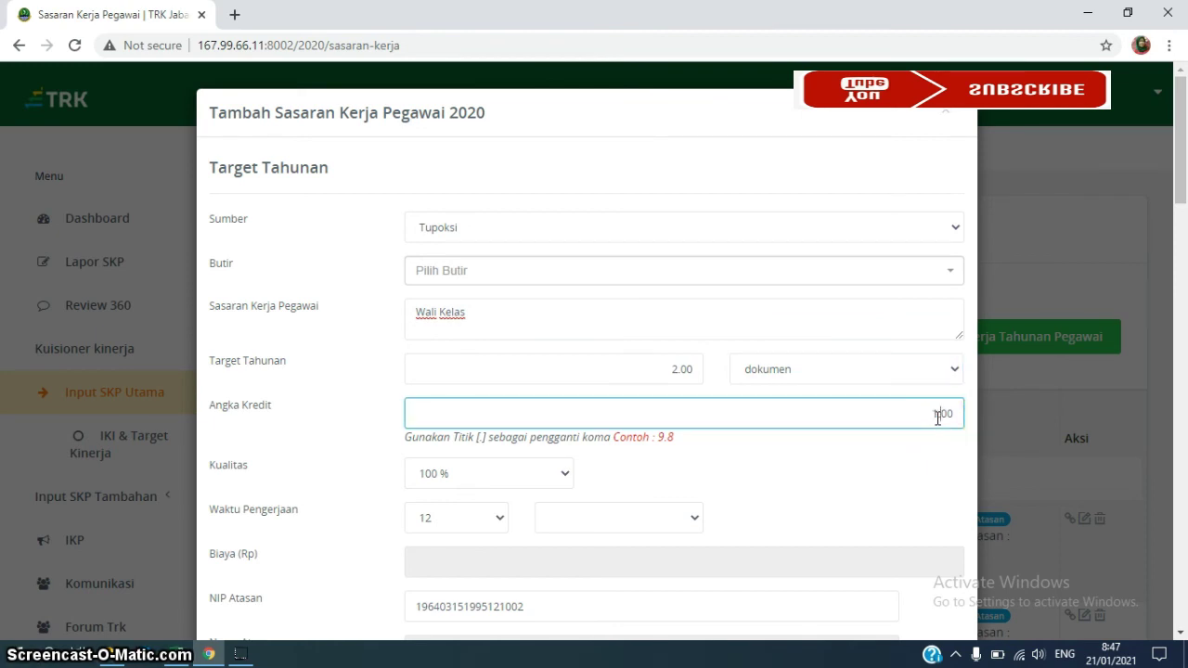
{"action": "key", "text": "BackSpace"}
{"action": "key", "text": "BackSpace"}
{"action": "type", "text": "48"}
{"action": "key", "text": "BackSpace"}
{"action": "type", "text": "0"}
{"action": "key", "text": "BackSpace"}
{"action": "type", "text": "5"}
{"action": "left_click", "coordinate": [935, 442]}
{"action": "key", "text": "BackSpace"}
{"action": "type", "text": "9"}
{"action": "left_click", "coordinate": [175, 657]}
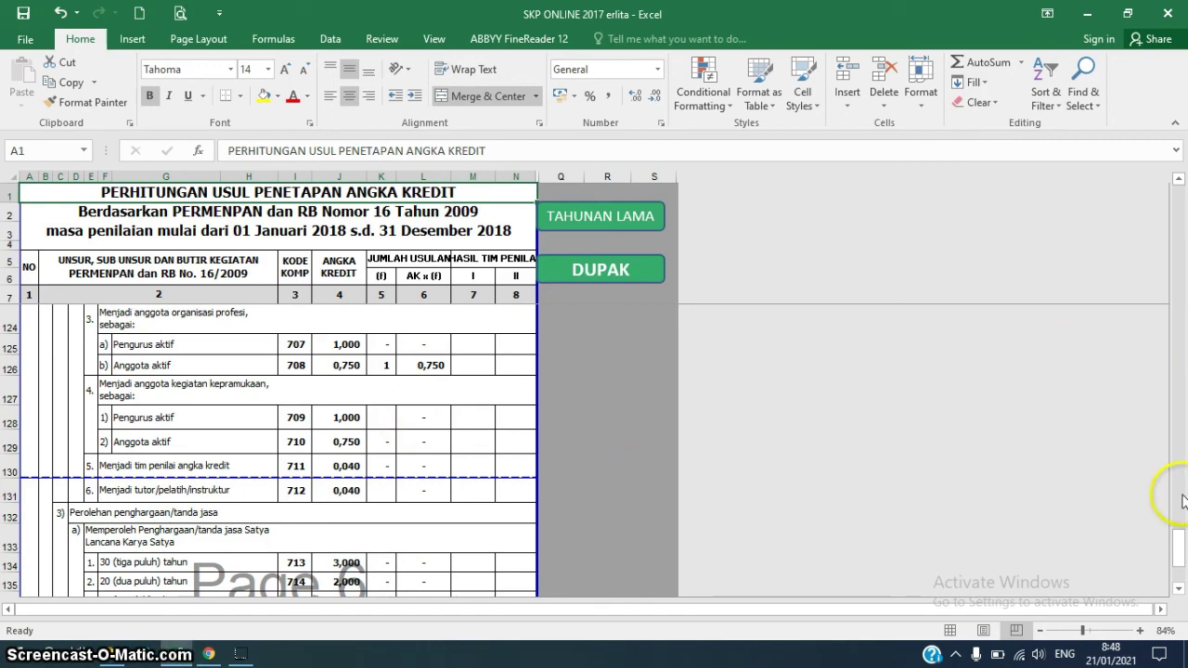
{"action": "left_click_drag", "start_coordinate": [1175, 546], "coordinate": [1101, 302]}
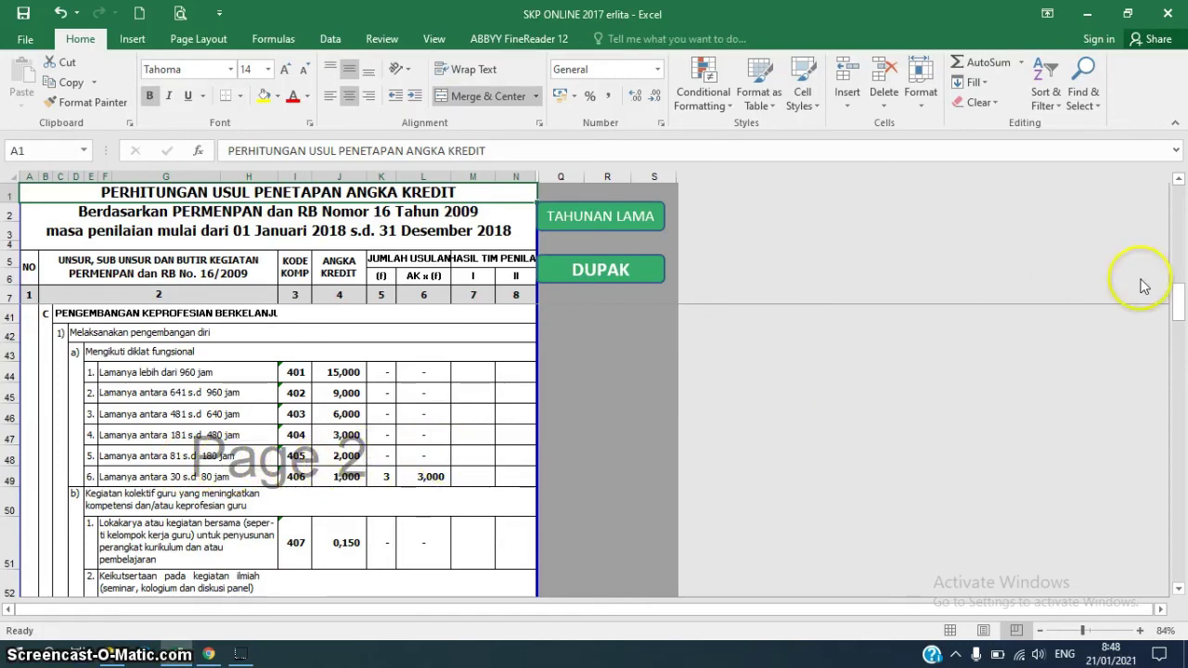
{"action": "left_click_drag", "start_coordinate": [1176, 298], "coordinate": [1173, 273]}
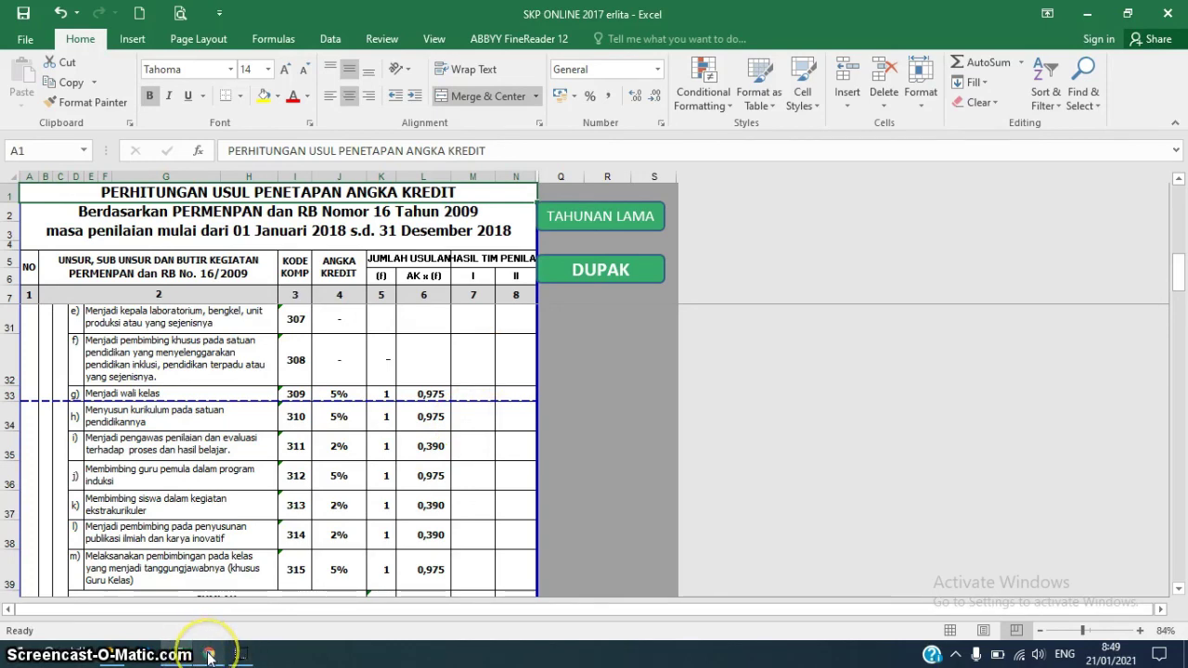
{"action": "left_click", "coordinate": [210, 655]}
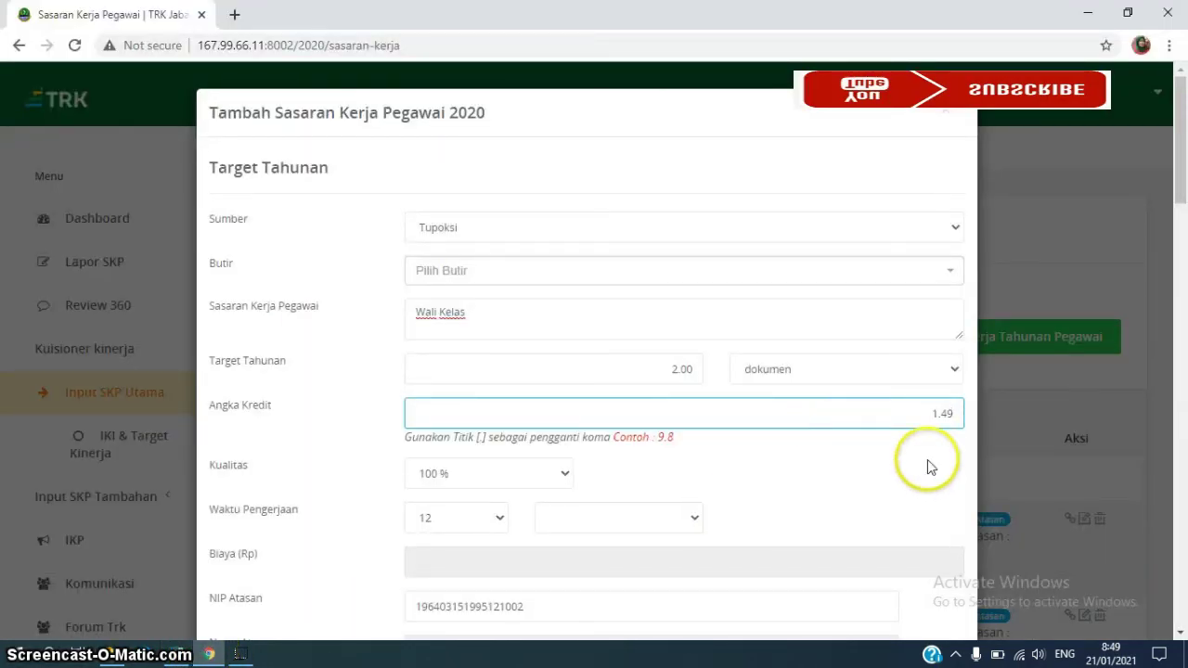
Close the Wali Kelas form without saving it
{"action": "left_click", "coordinate": [945, 117]}
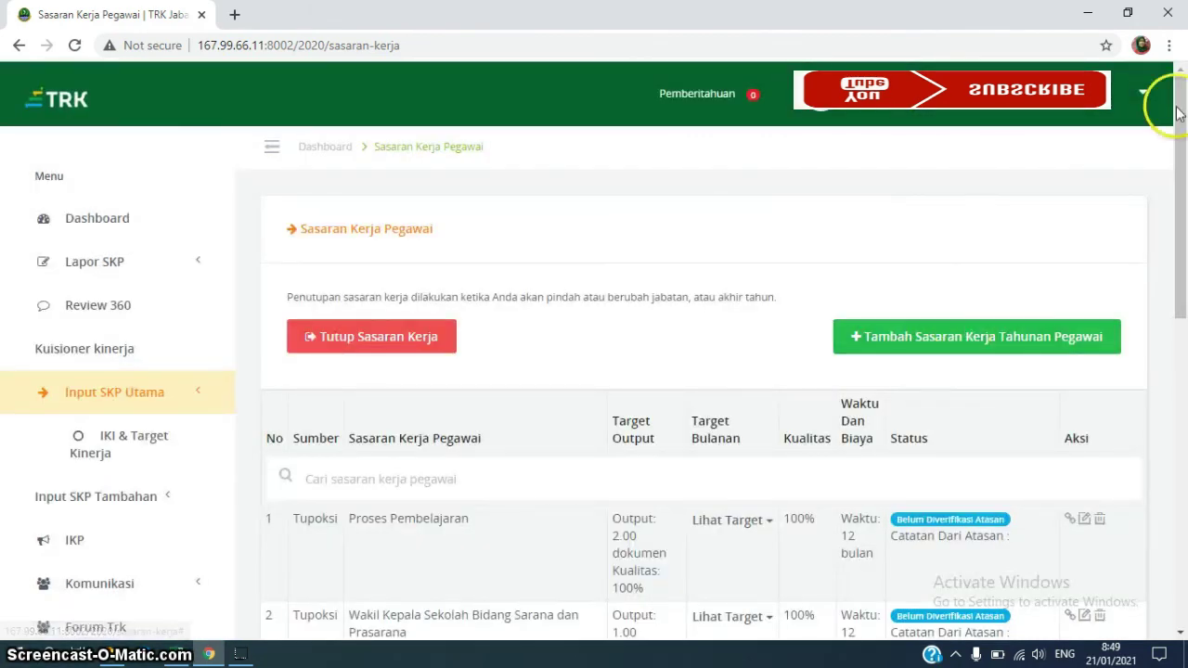
{"action": "left_click", "coordinate": [1181, 634]}
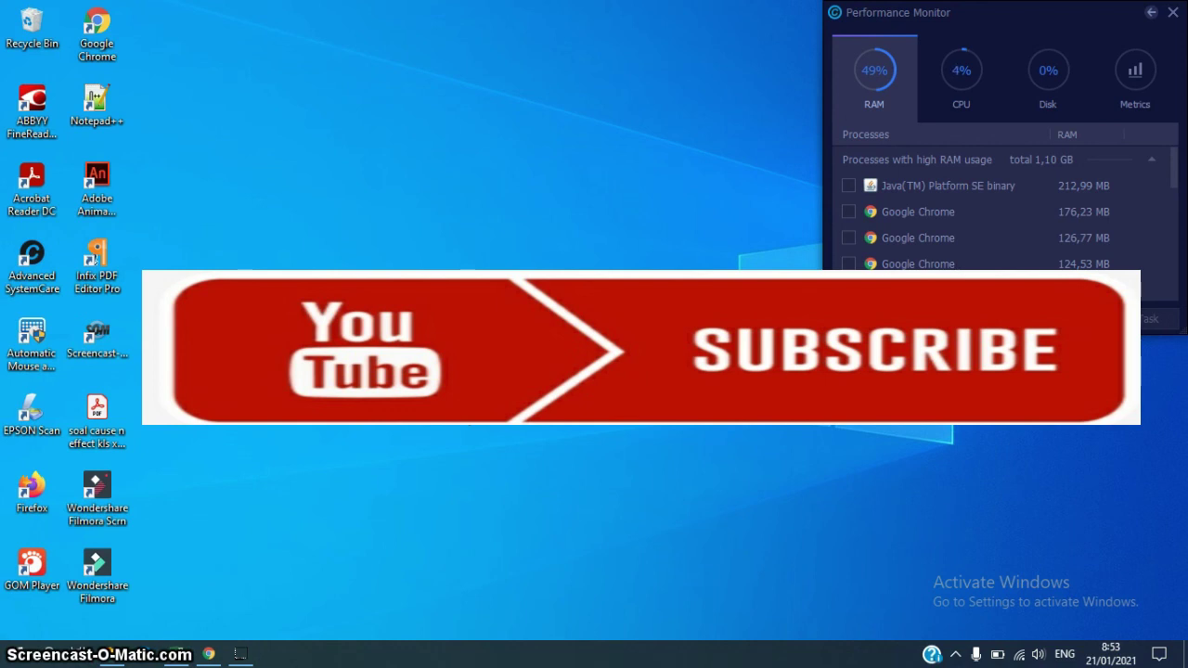
Return to the TRK Jabar page and scroll to the list's end, showing Workshop as entry 5
{"action": "left_click", "coordinate": [207, 656]}
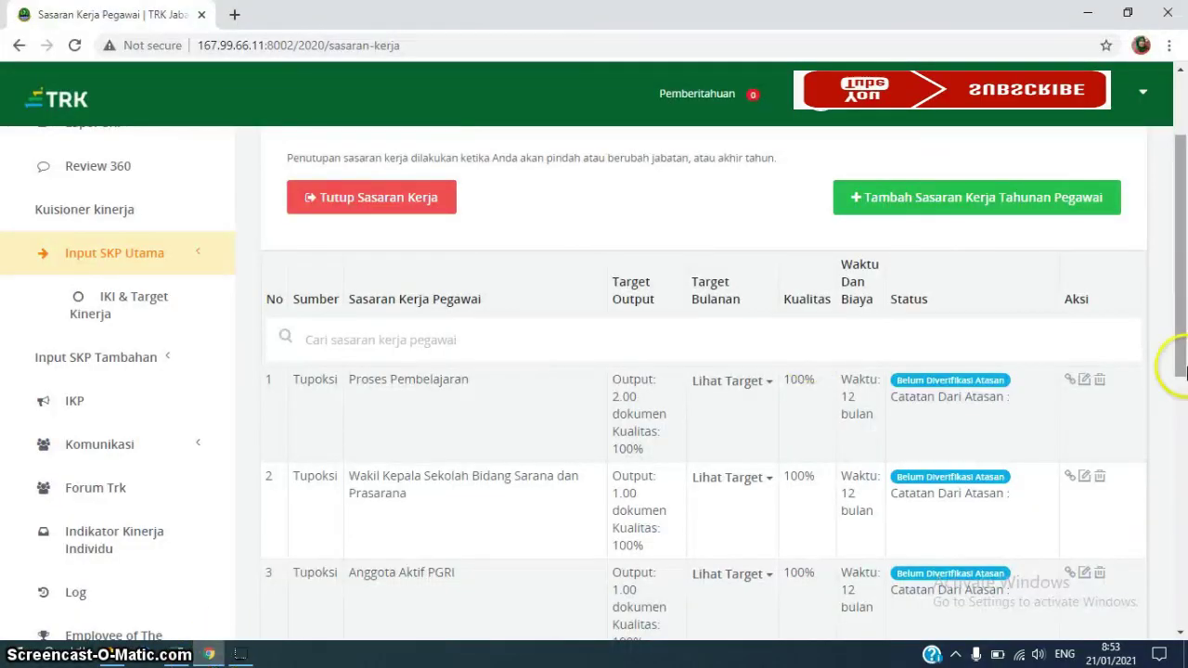
{"action": "left_click", "coordinate": [1181, 633]}
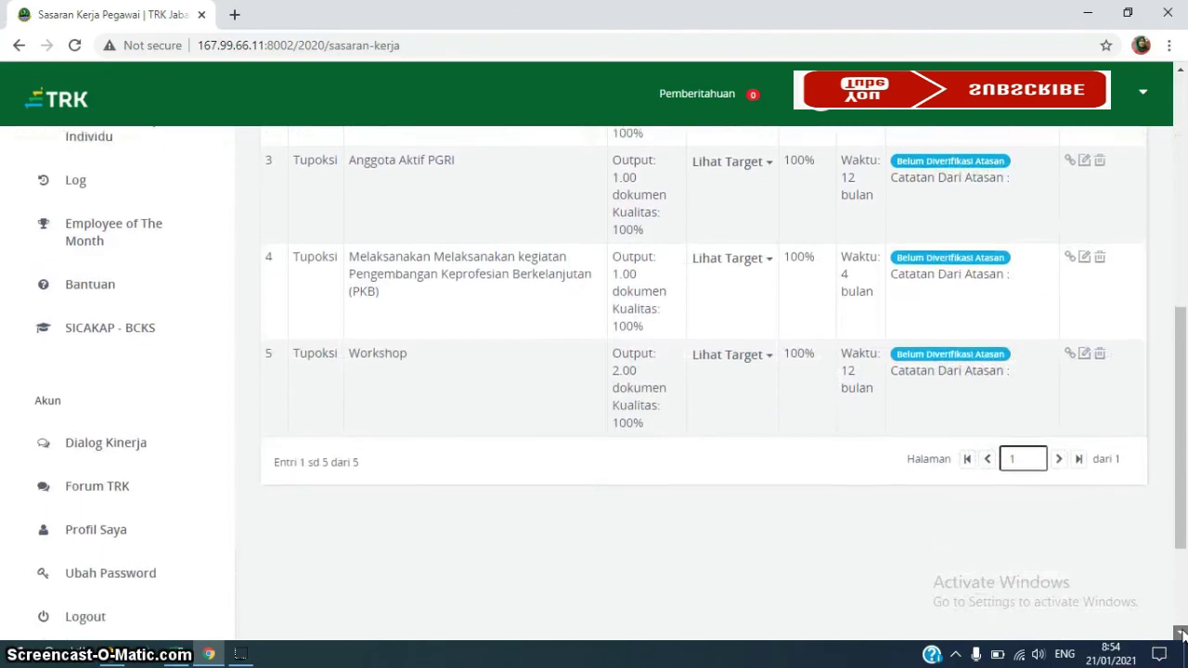
{"action": "left_click", "coordinate": [1181, 632]}
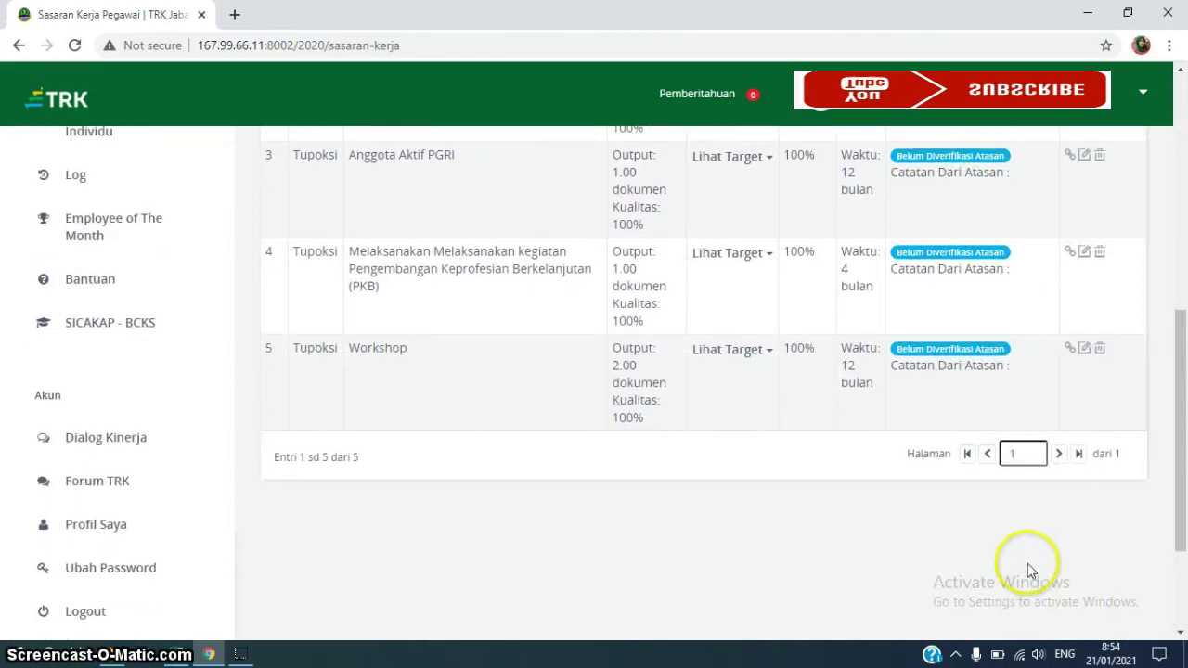